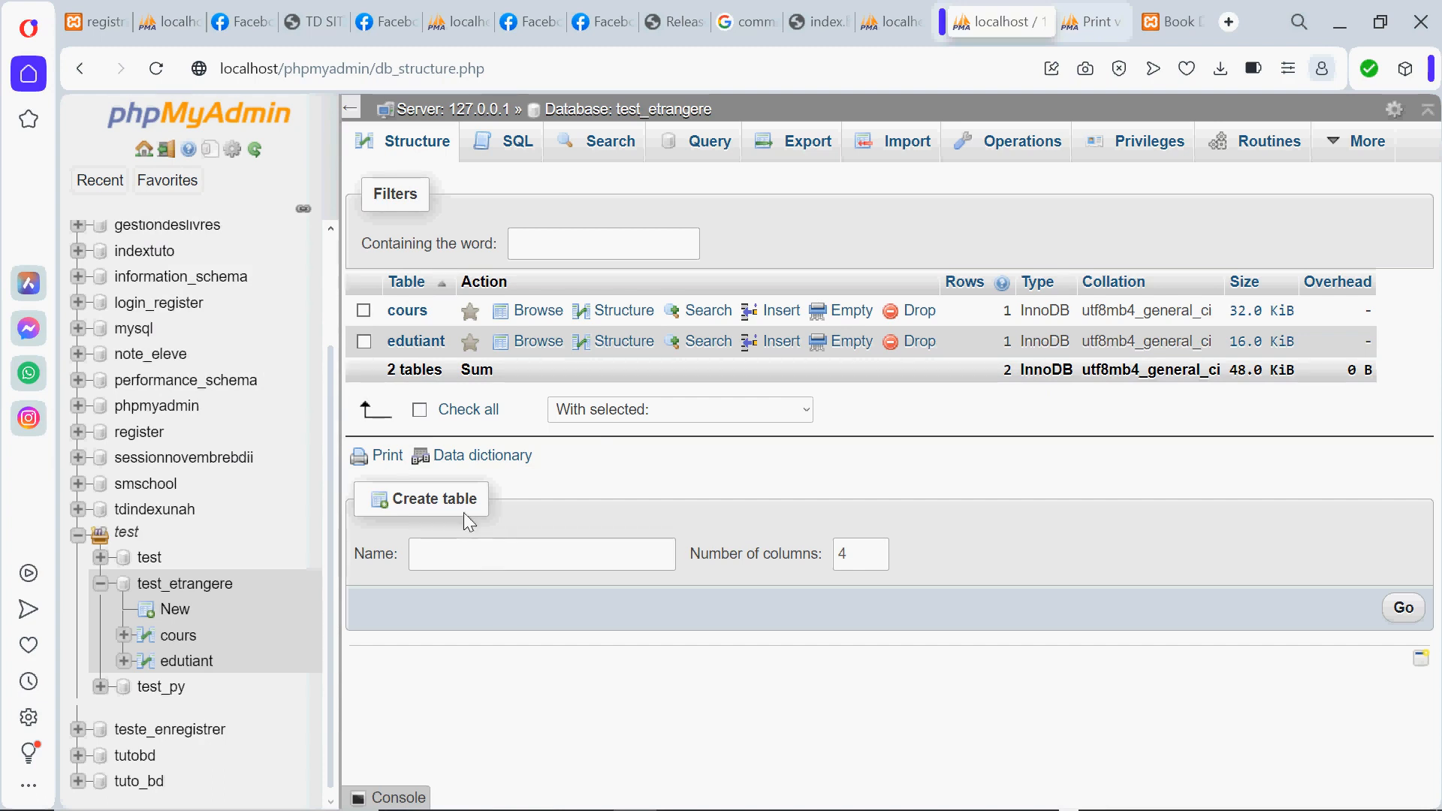
Create a new database named tutocontrainte with the utf8mb4_general_ci collation.
{"action": "scroll", "coordinate": [331, 286], "scroll_direction": "up", "scroll_amount": 3}
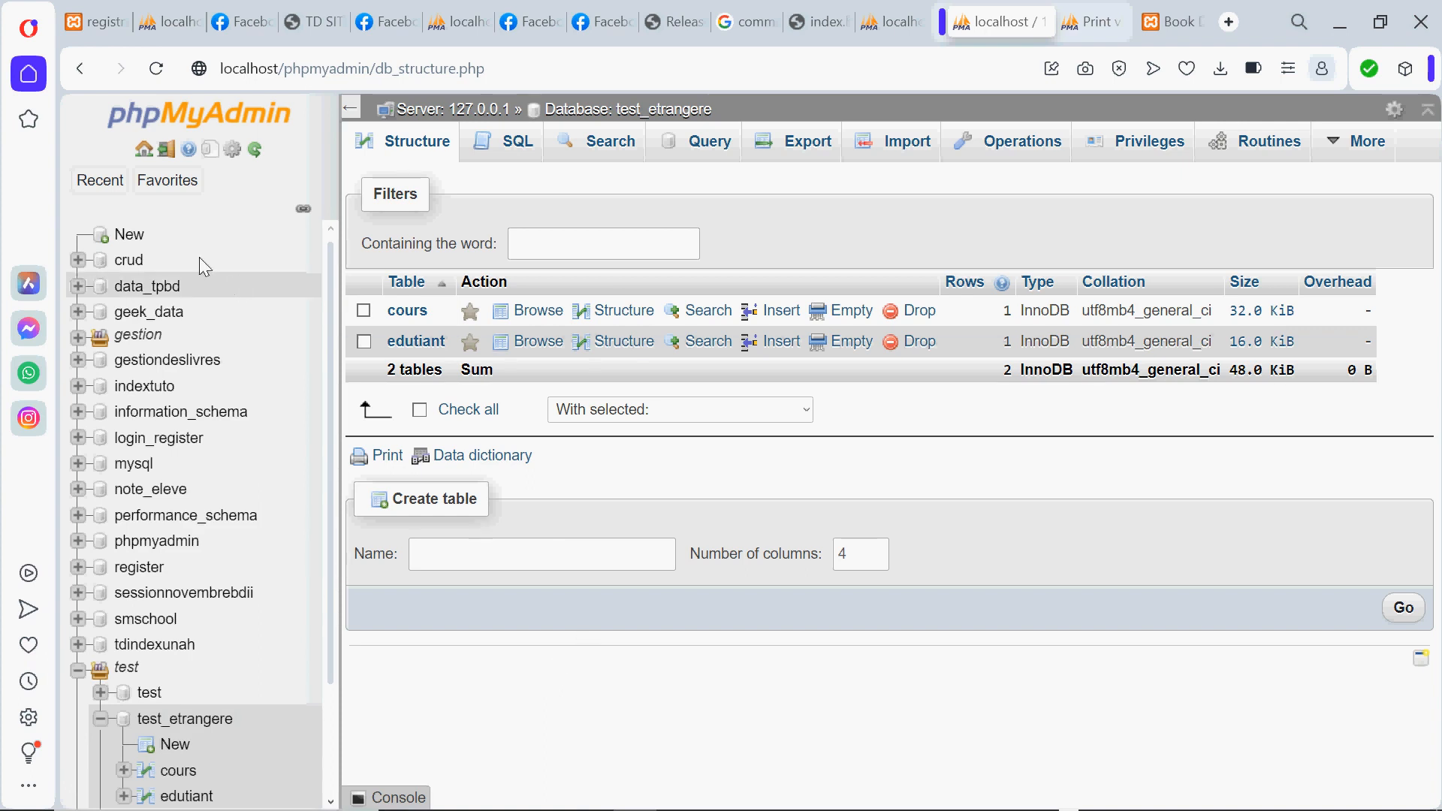
{"action": "left_click", "coordinate": [132, 238]}
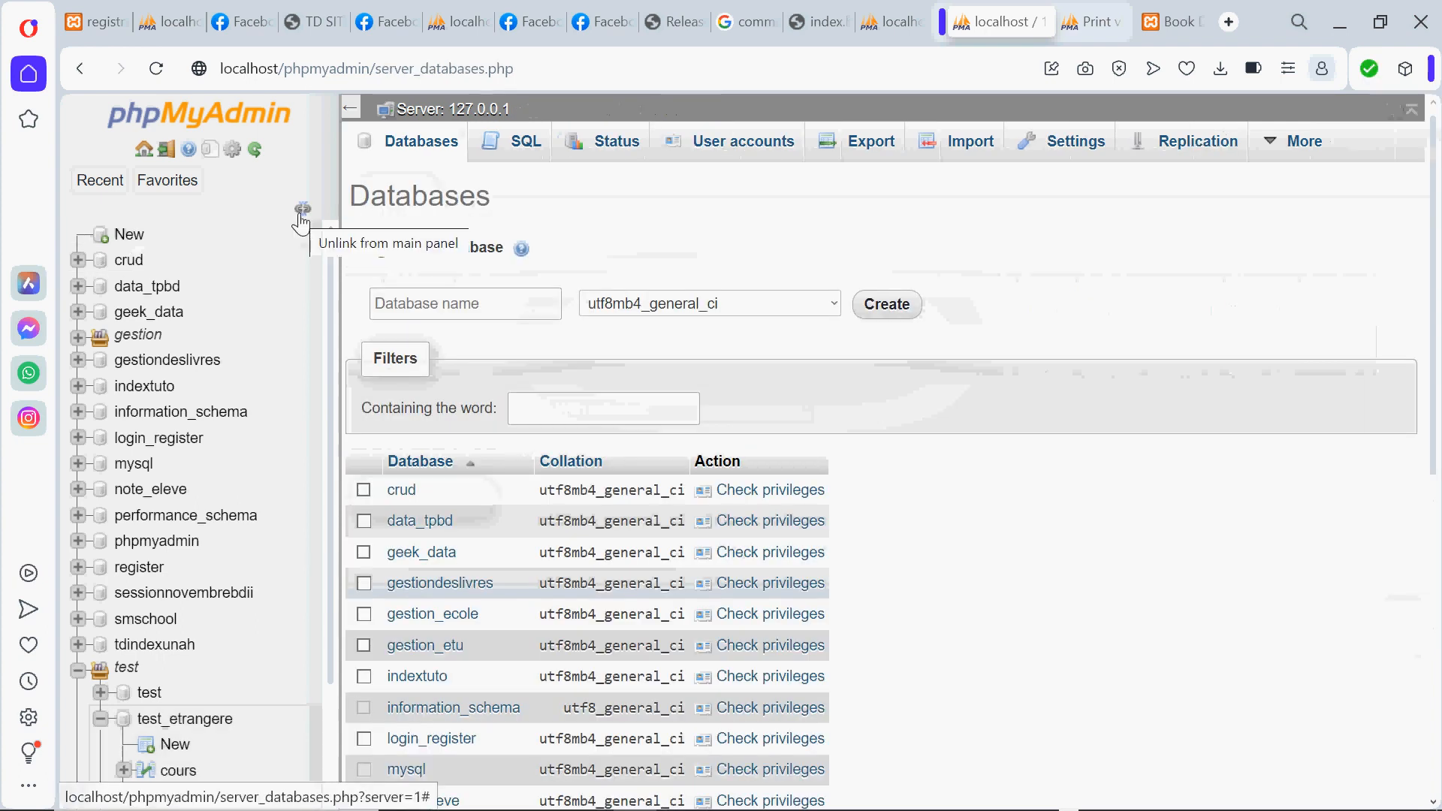
{"action": "left_click", "coordinate": [453, 297]}
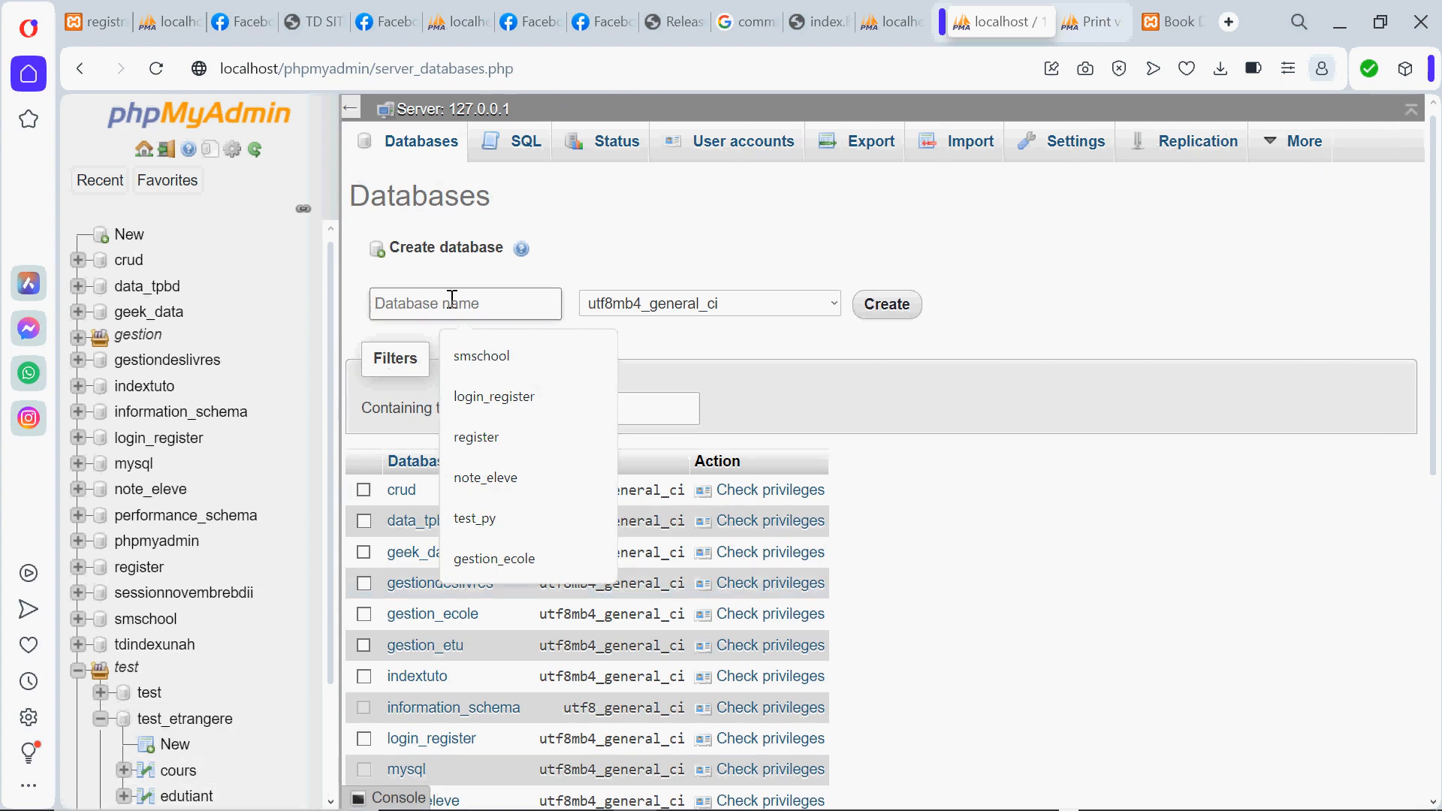
{"action": "type", "text": "tu"}
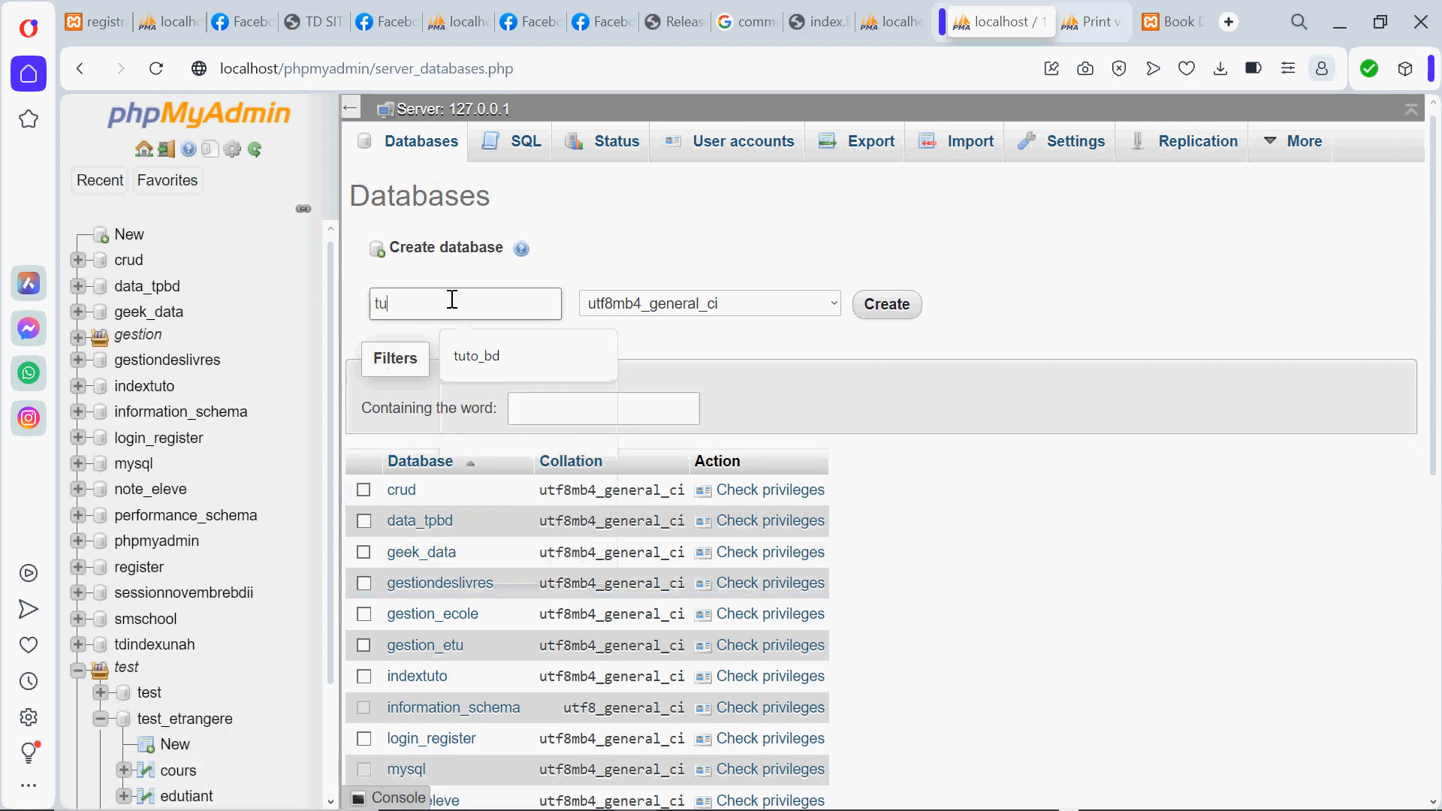
{"action": "type", "text": "tocont"}
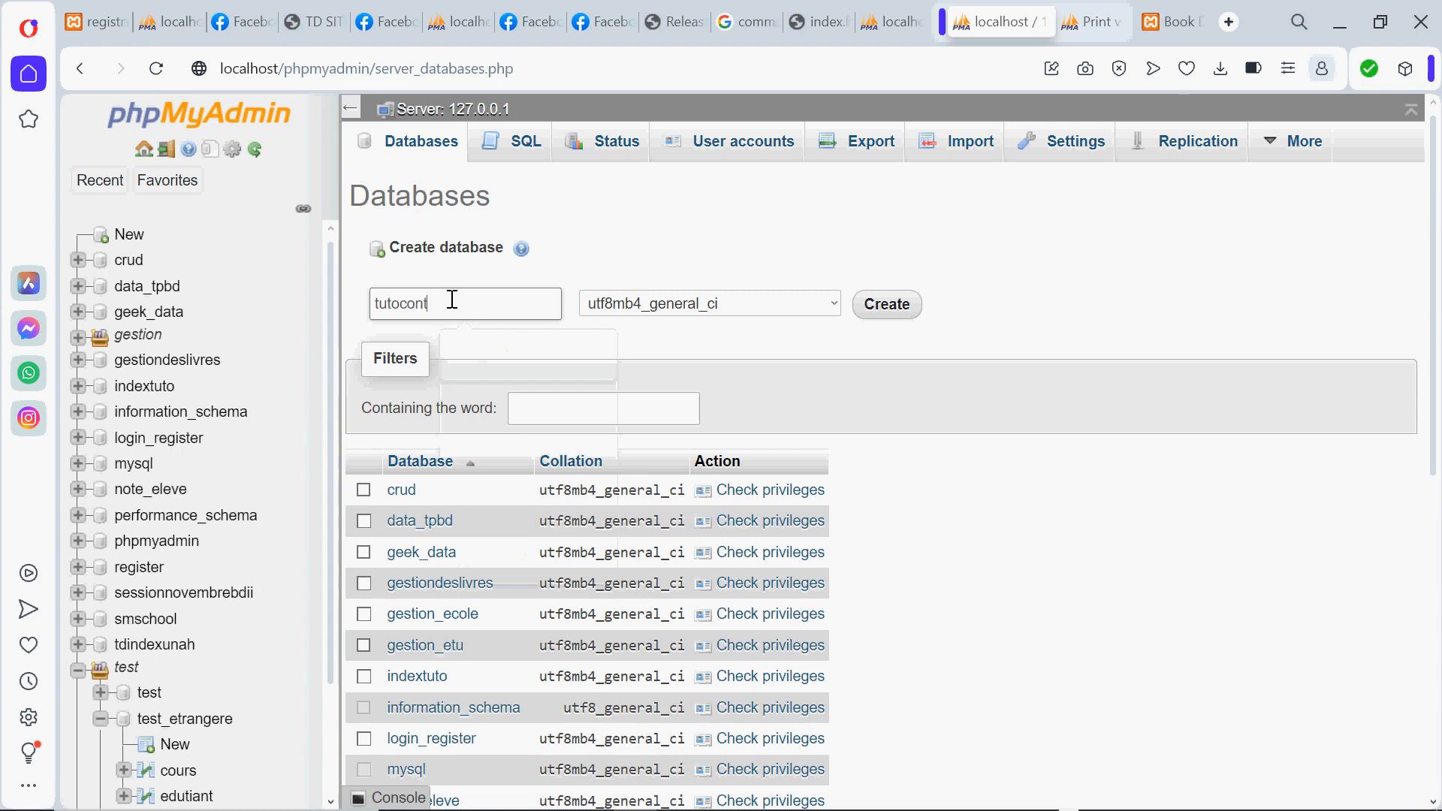
{"action": "type", "text": "rainte"}
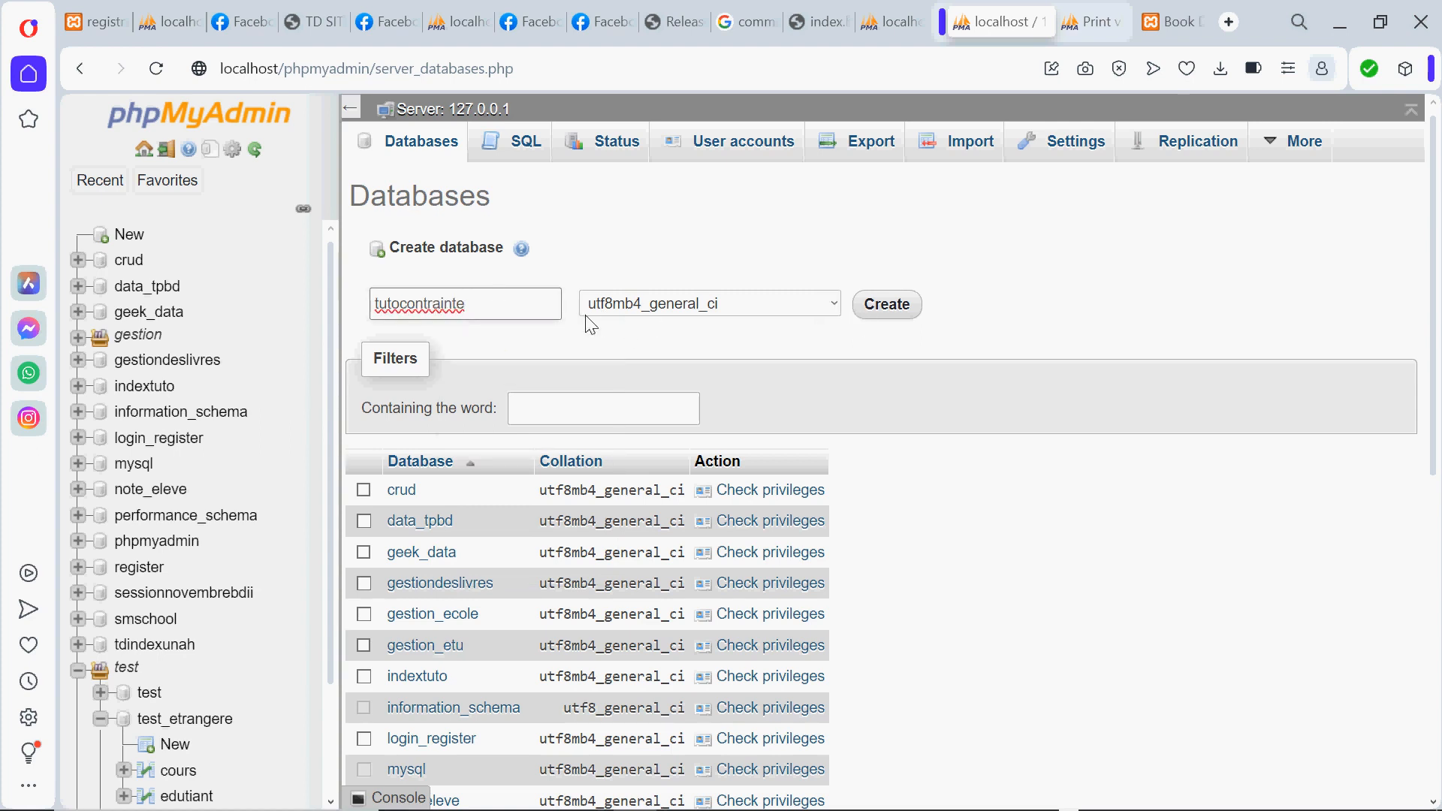
{"action": "left_click", "coordinate": [901, 310]}
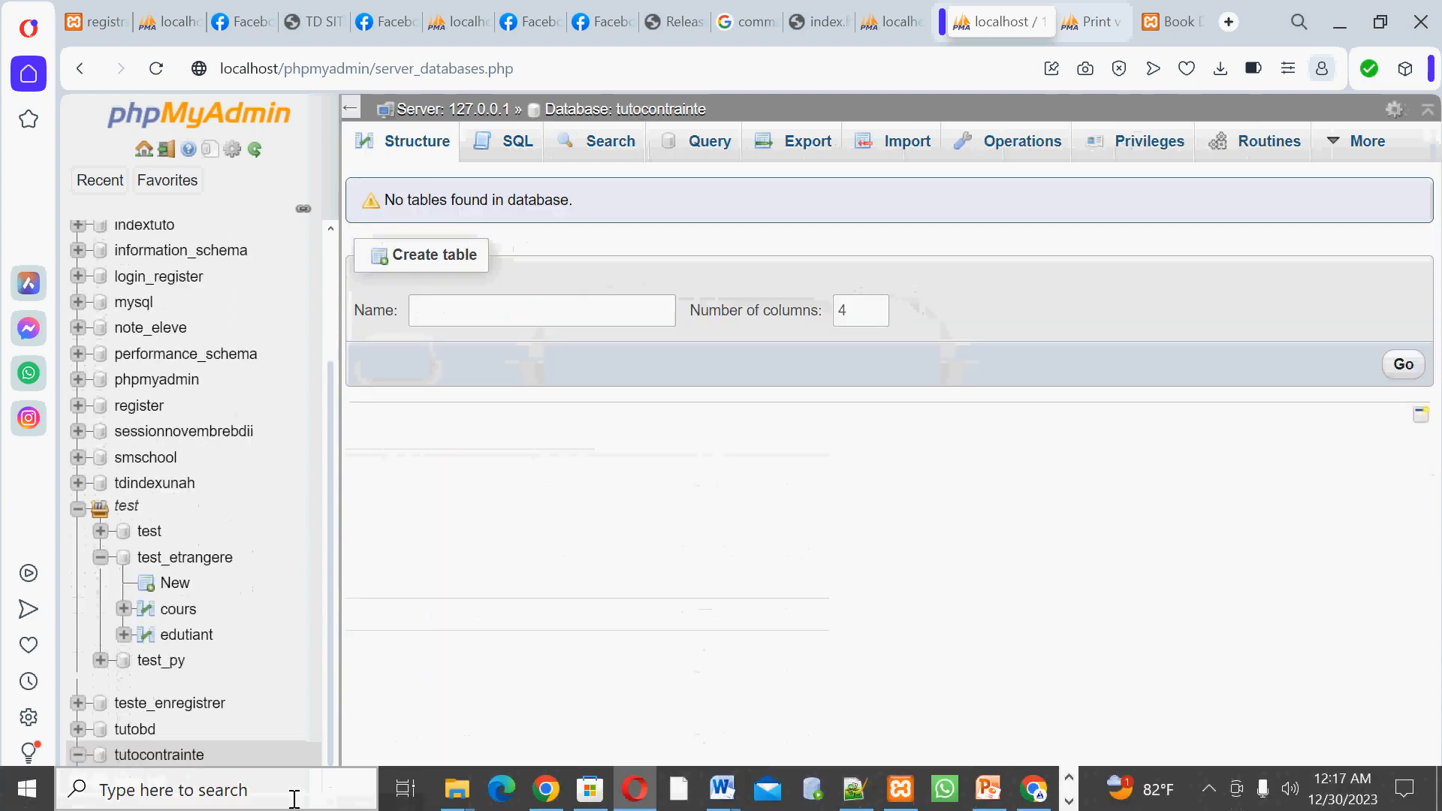
Search the computer for "xamp", switch to the XAMPP Control Panel to view the MySQL module's admin access, and return to phpMyAdmin.
{"action": "left_click", "coordinate": [139, 791]}
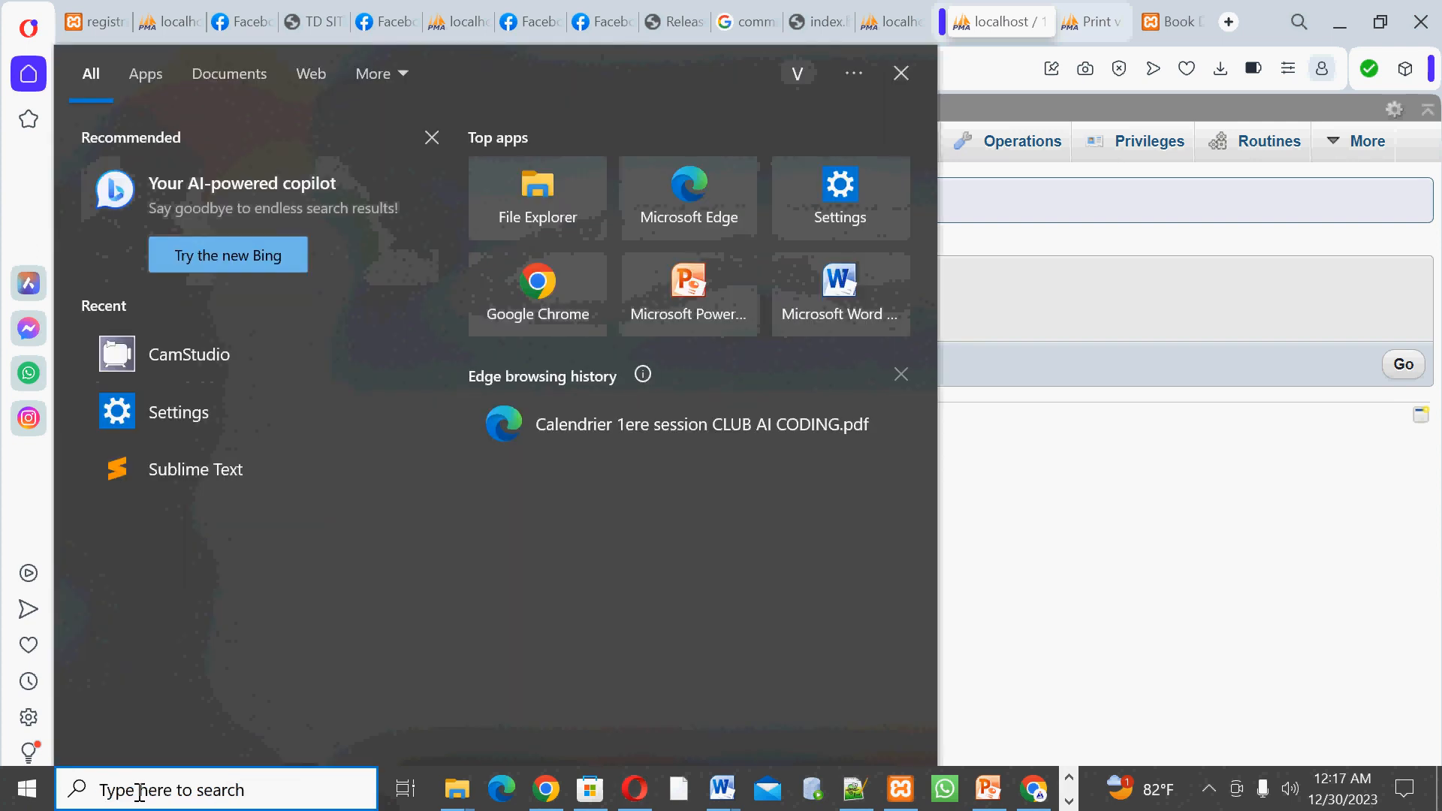
{"action": "type", "text": "xamp"}
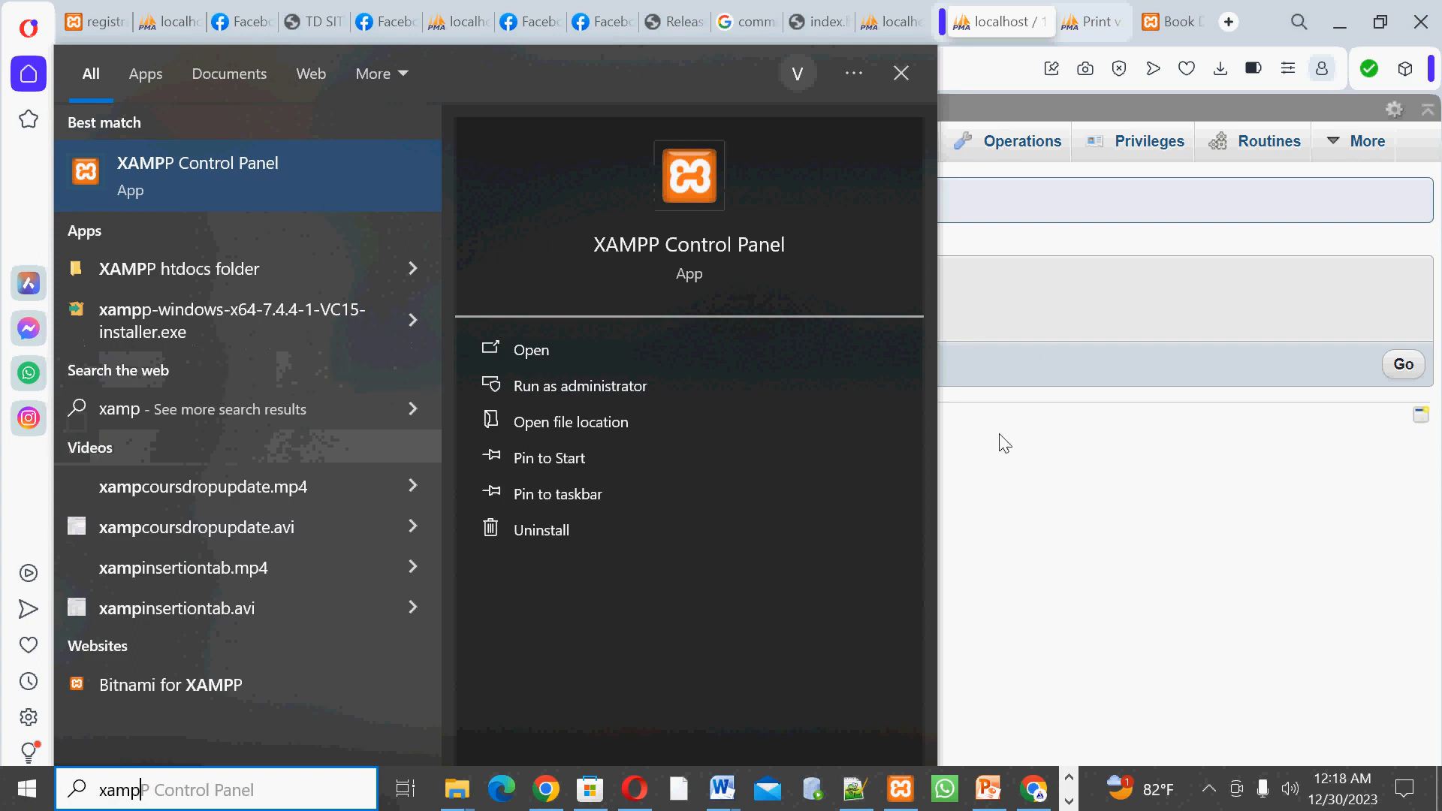
{"action": "mouse_move", "coordinate": [901, 788]}
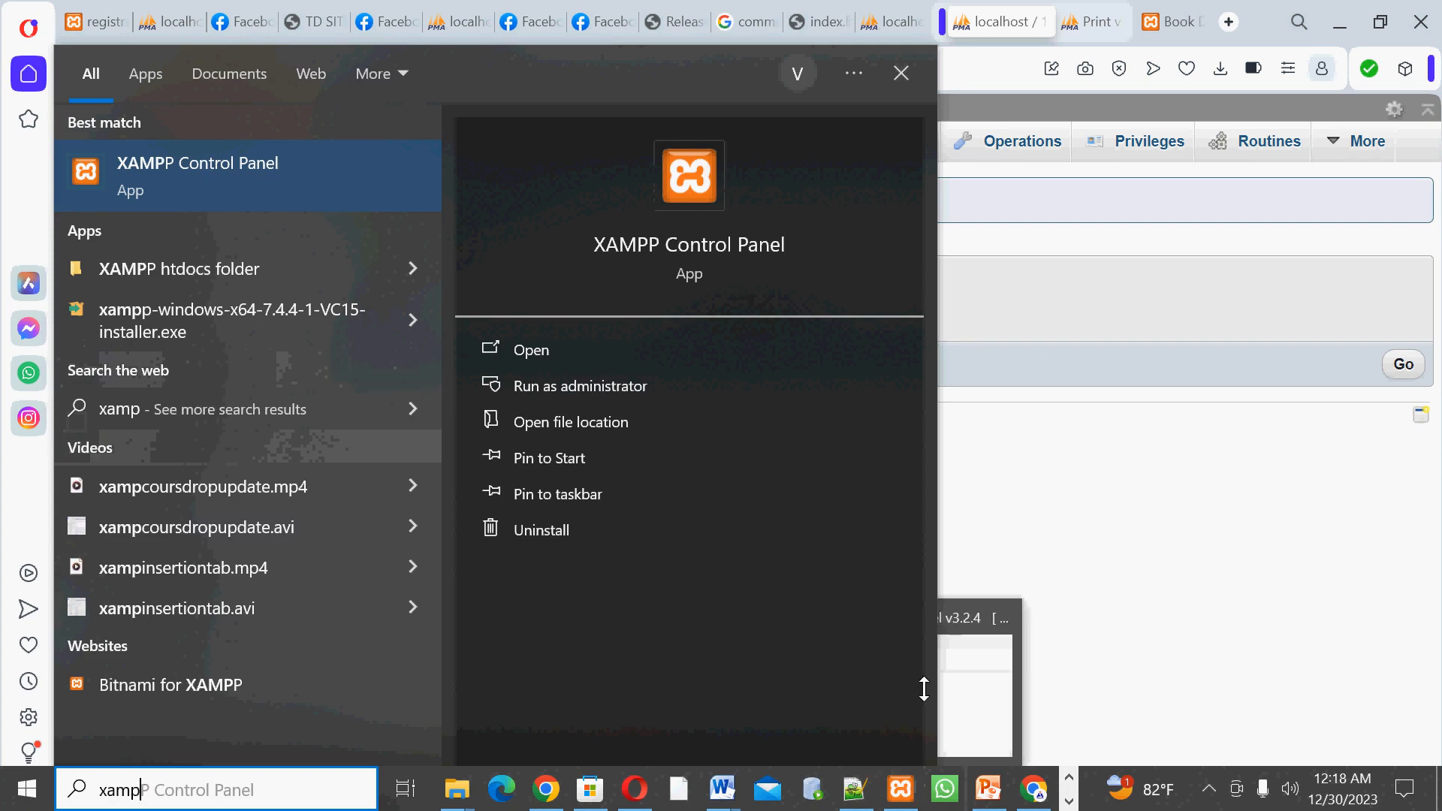
{"action": "left_click", "coordinate": [969, 691]}
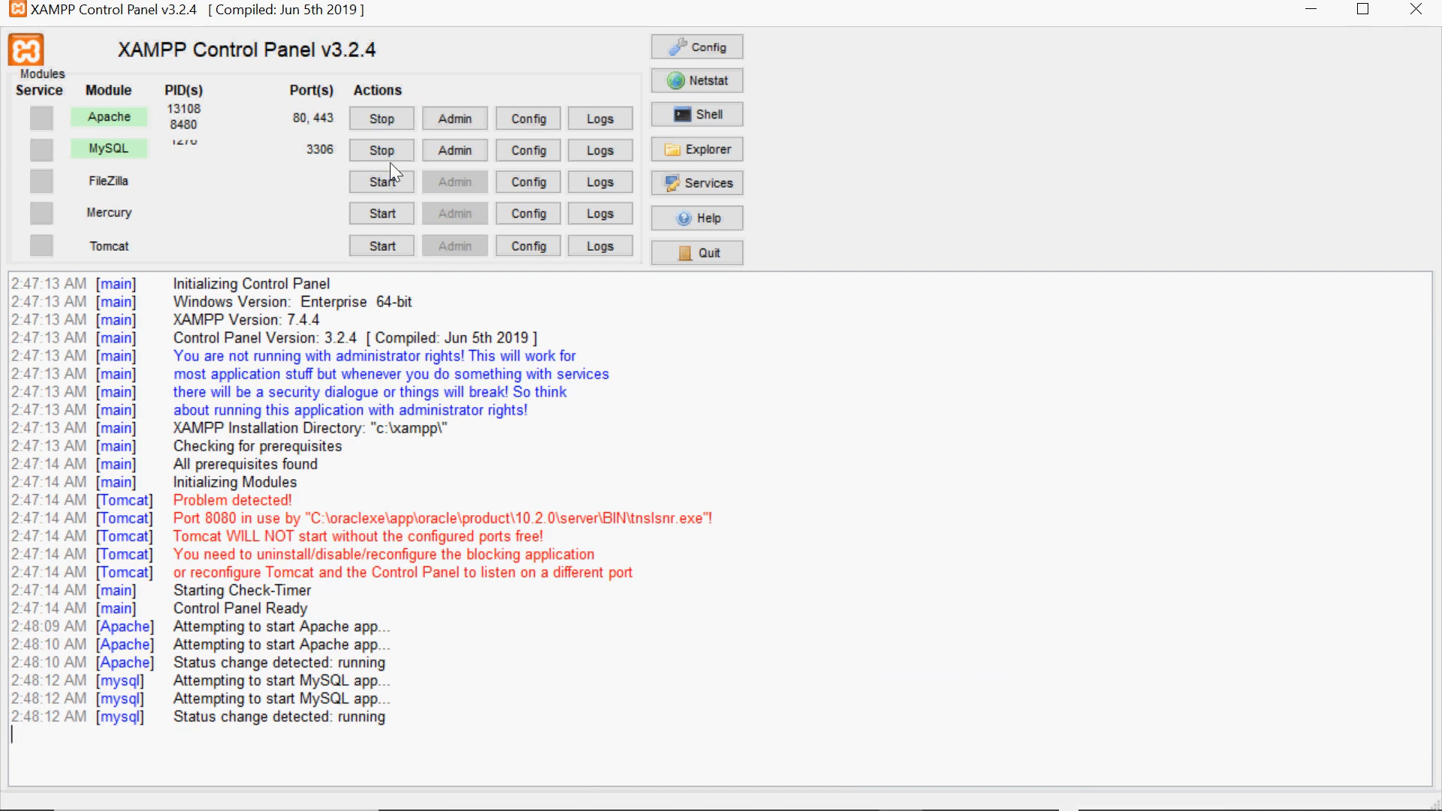
{"action": "left_click", "coordinate": [455, 151]}
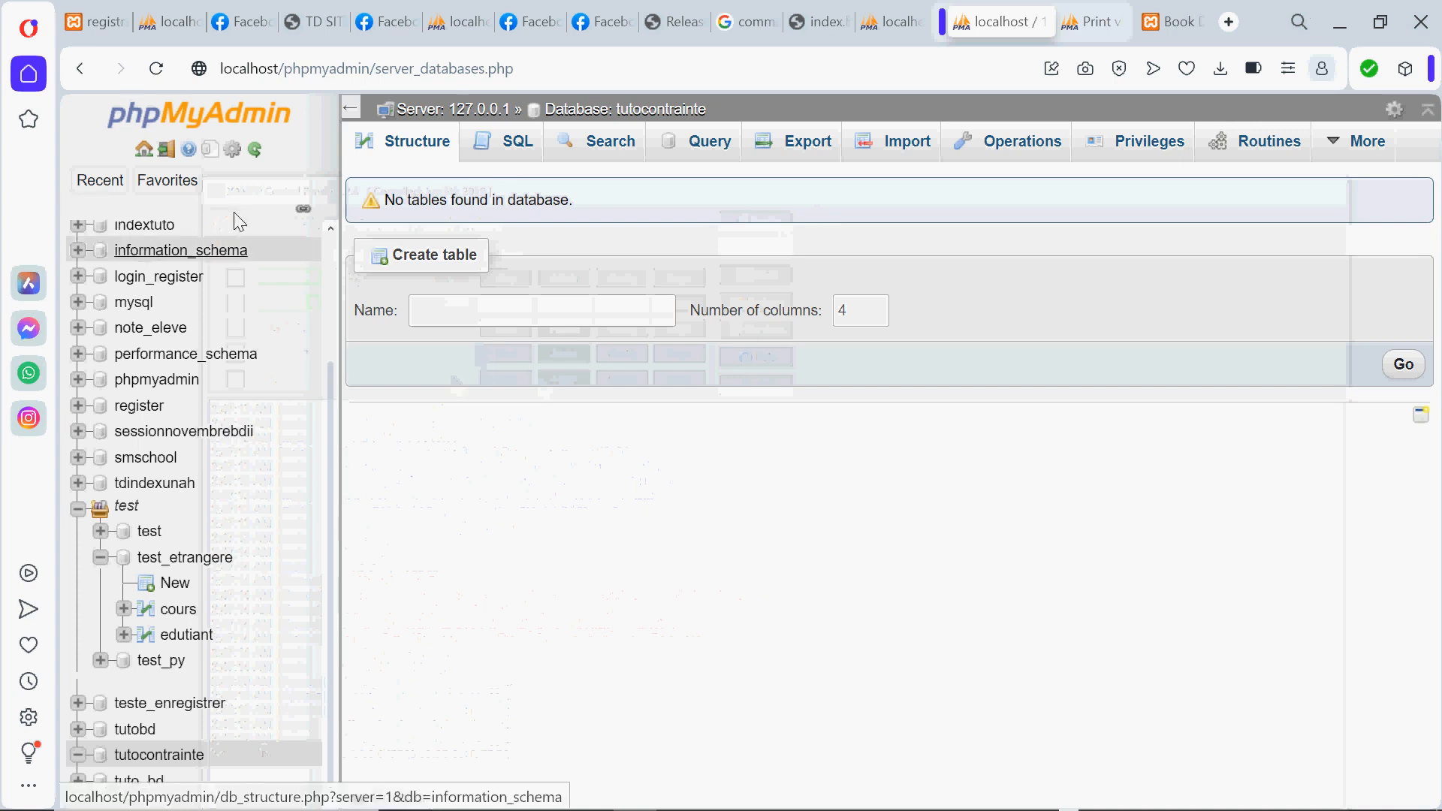
Create a table named client with 5 columns in the tutocontrainte database.
{"action": "scroll", "coordinate": [330, 263], "scroll_direction": "up", "scroll_amount": 2}
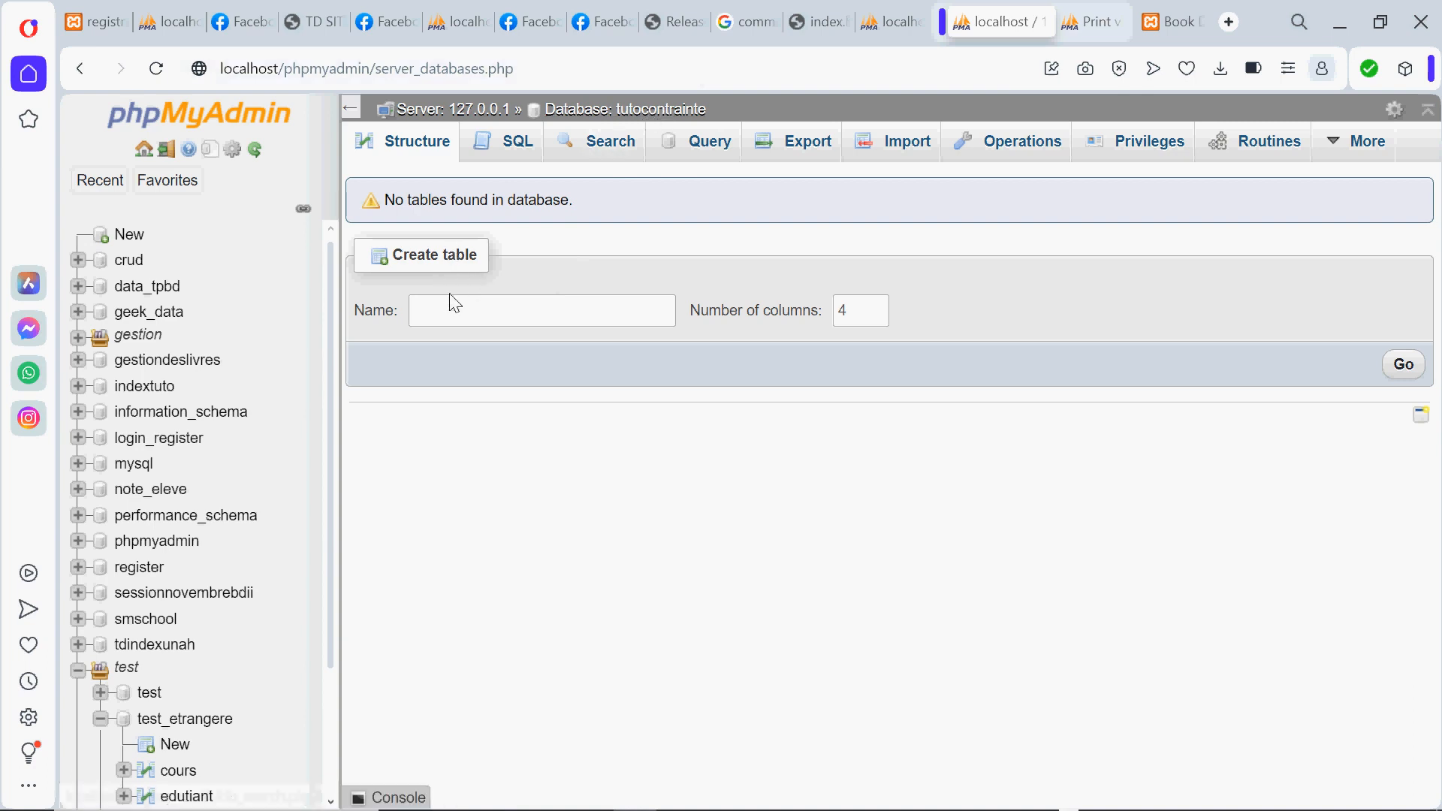
{"action": "left_click", "coordinate": [464, 310]}
{"action": "type", "text": "cl"}
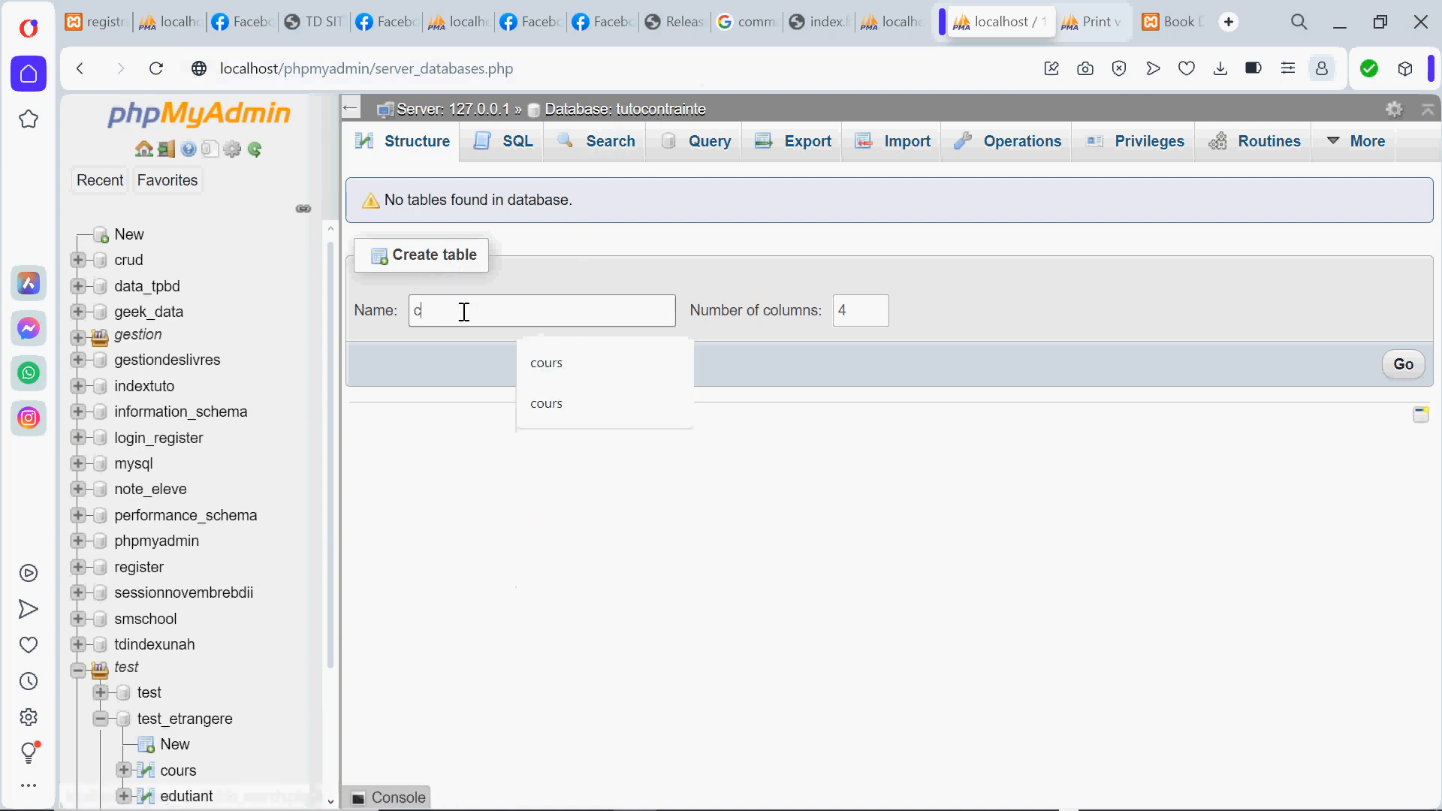
{"action": "type", "text": "ient"}
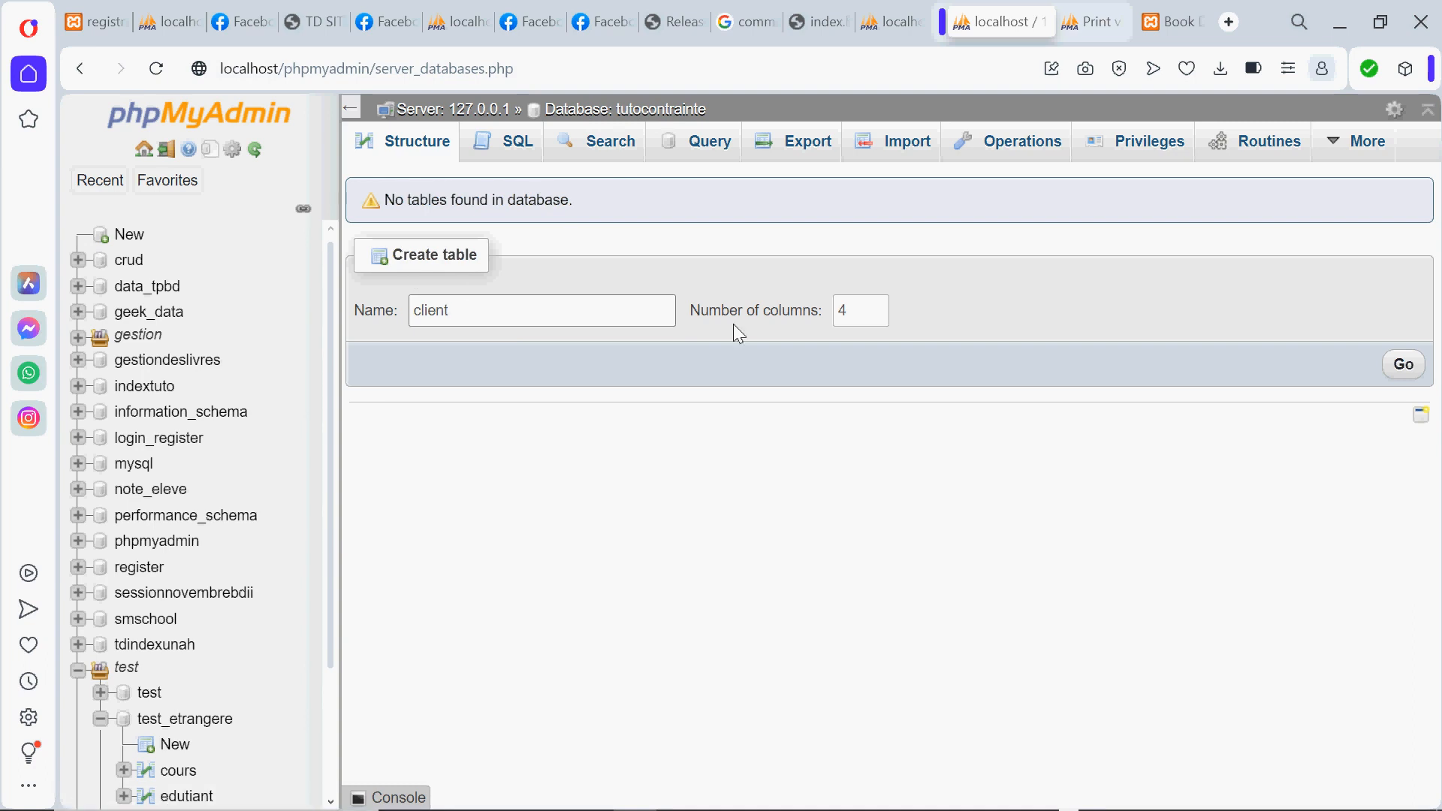
{"action": "left_click", "coordinate": [855, 312]}
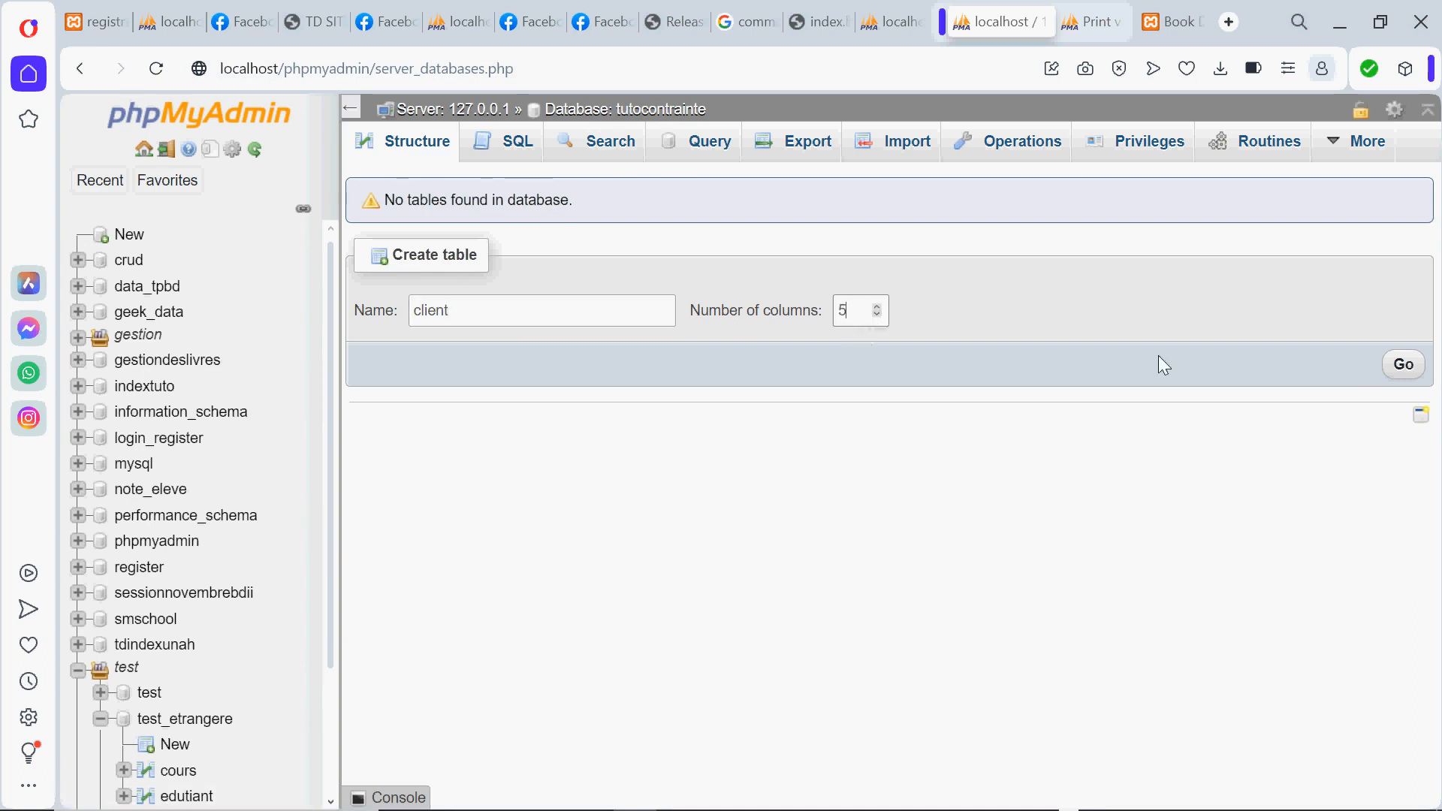
{"action": "key", "text": "BackSpace"}
{"action": "left_click", "coordinate": [1406, 365]}
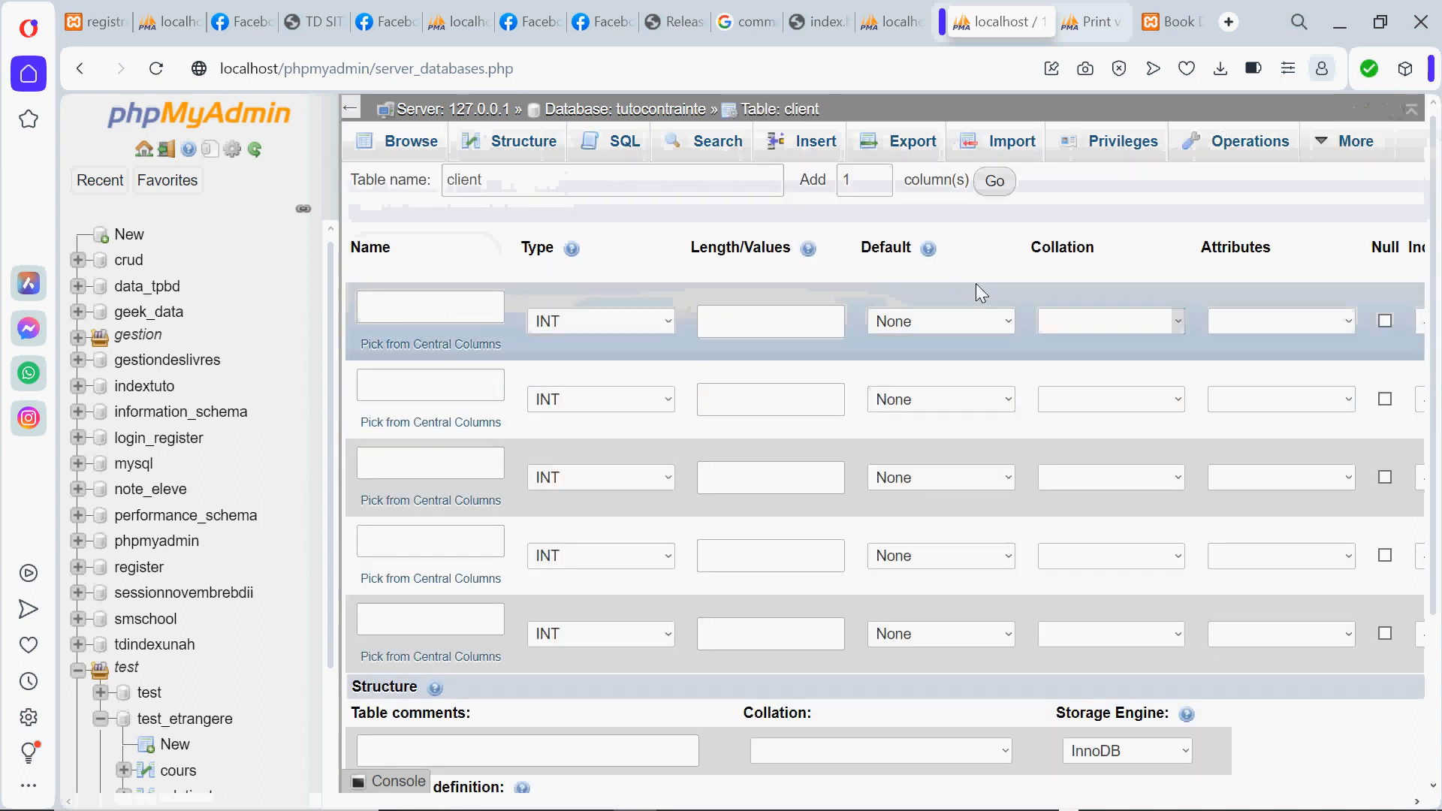
Name the first column of the client table id_client.
{"action": "left_click", "coordinate": [446, 304]}
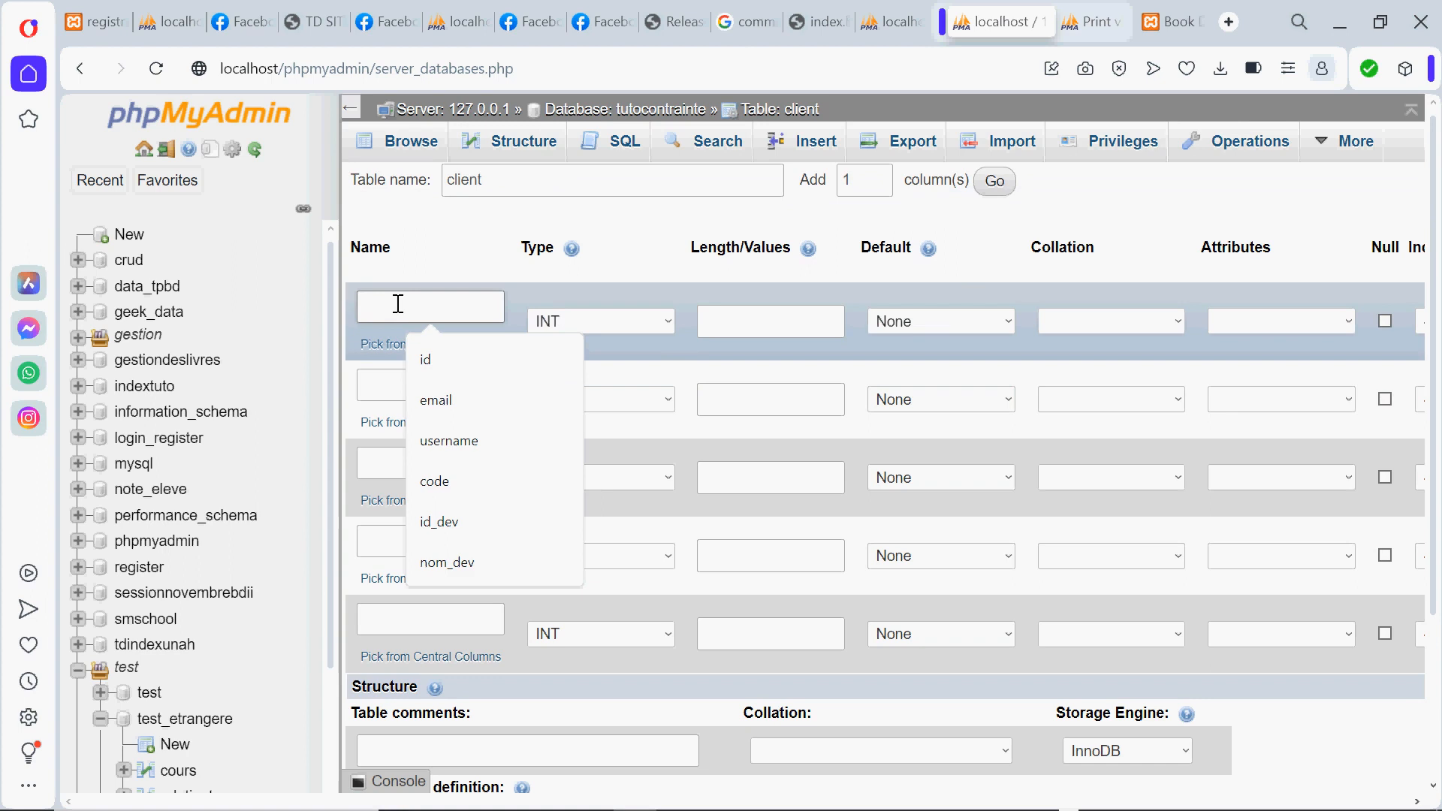
{"action": "type", "text": "id"}
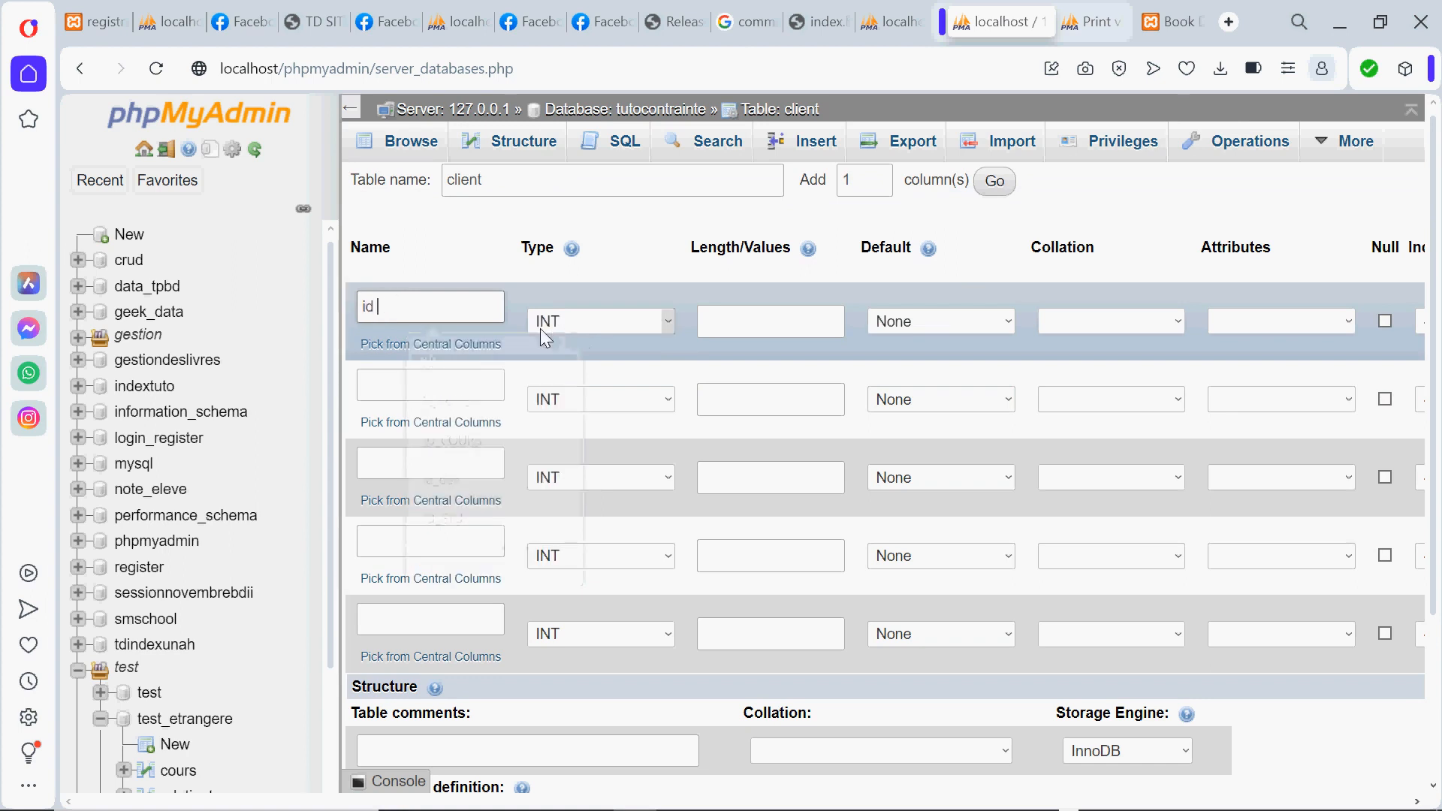
{"action": "left_click", "coordinate": [417, 374]}
{"action": "type", "text": "b"}
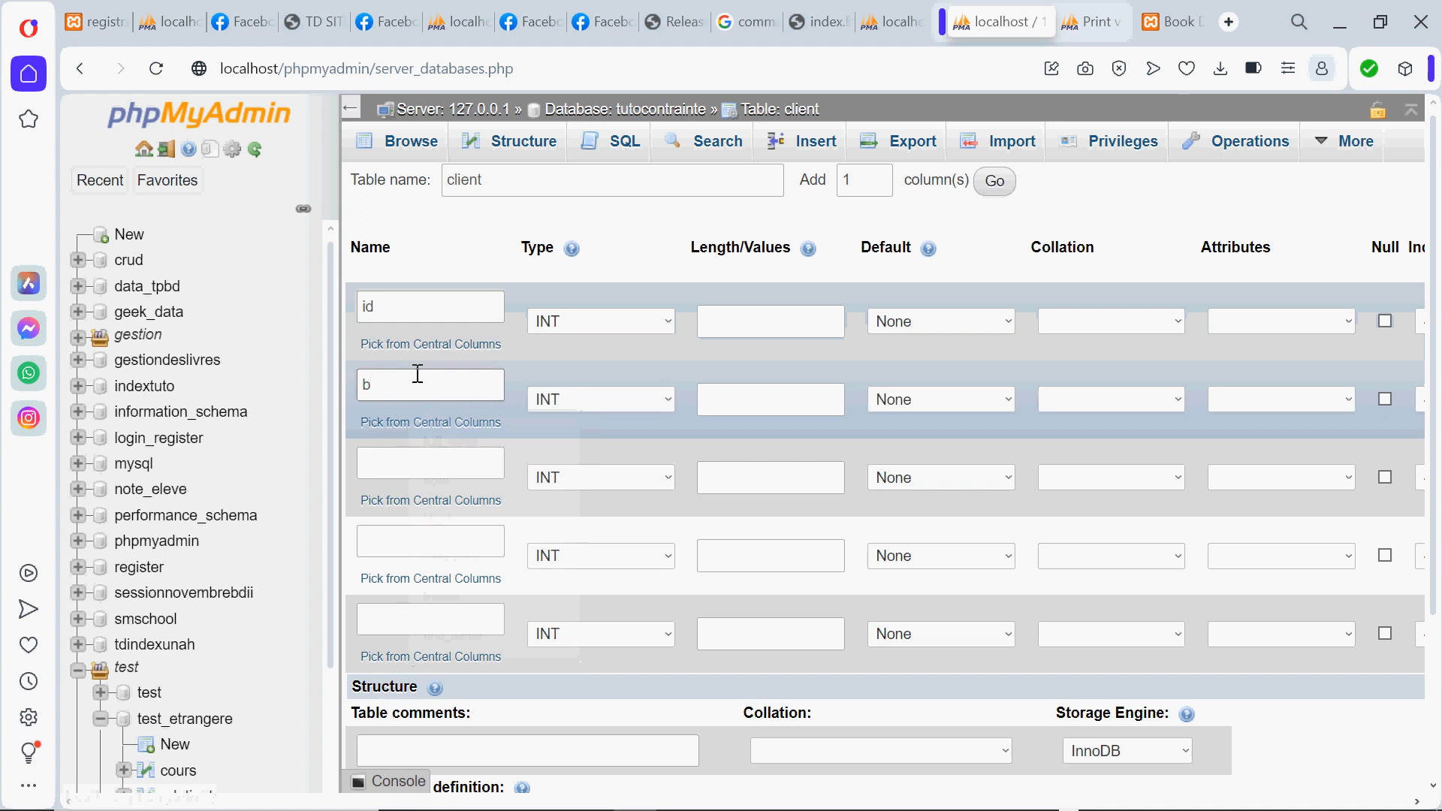
{"action": "left_click", "coordinate": [393, 306]}
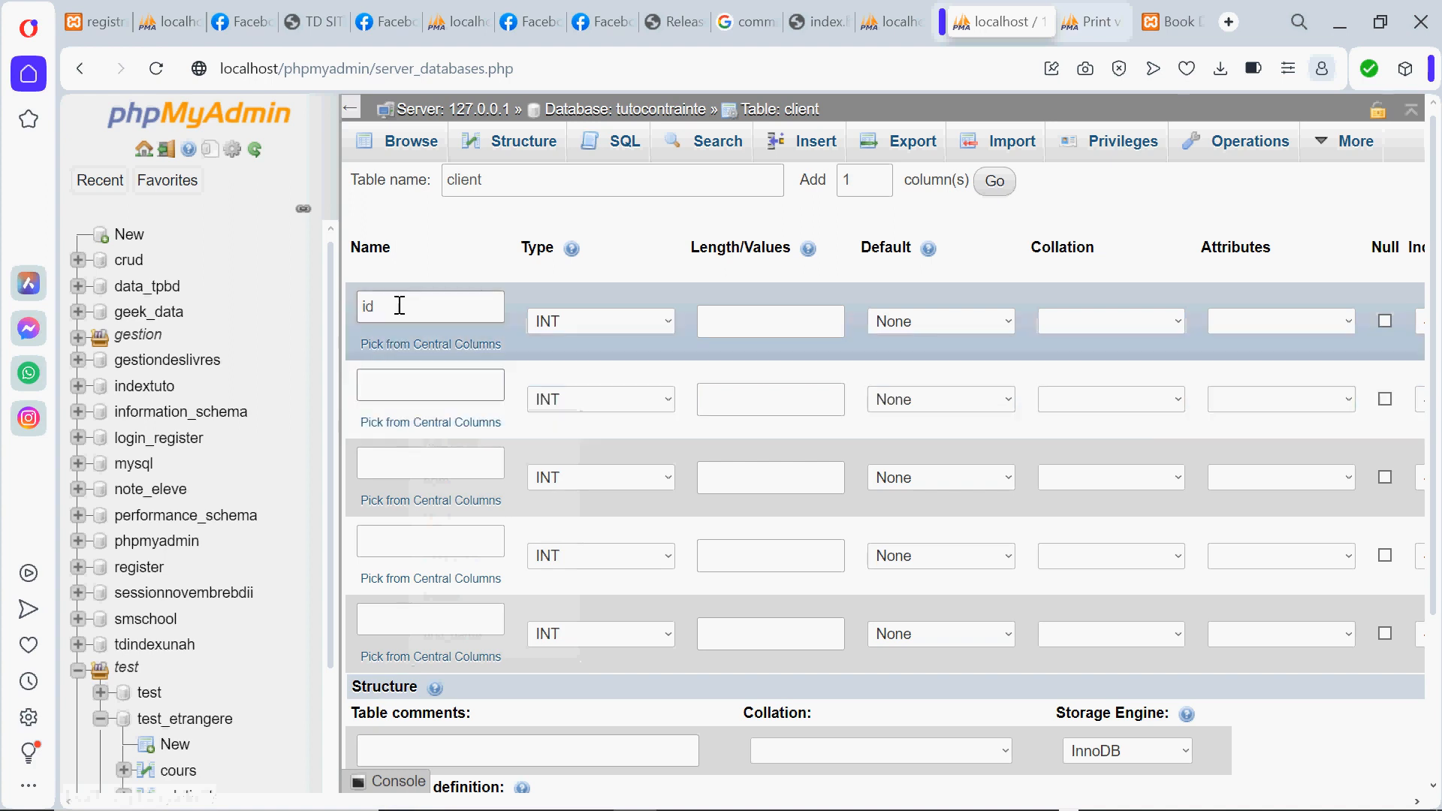
{"action": "left_click", "coordinate": [396, 304]}
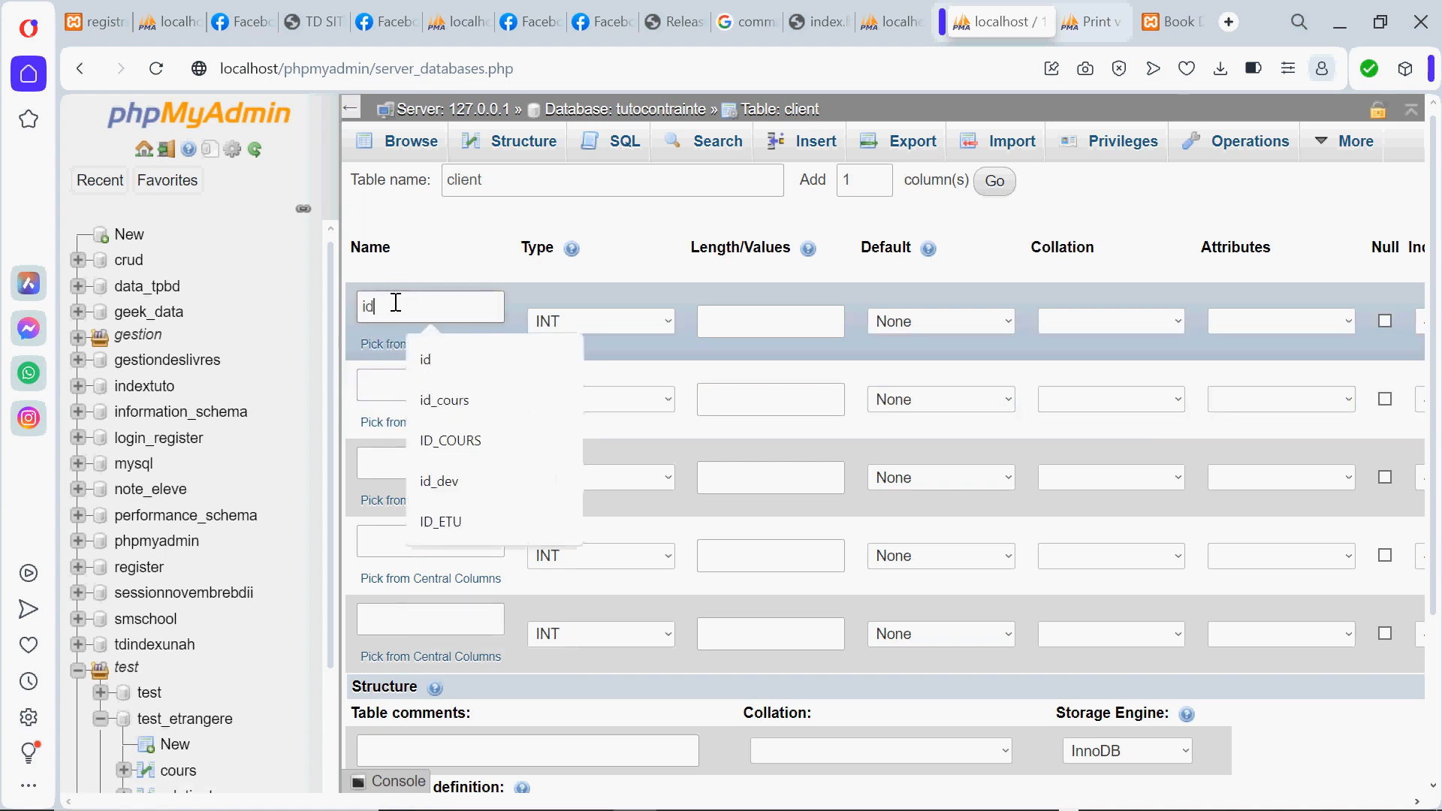
{"action": "type", "text": "_cli"}
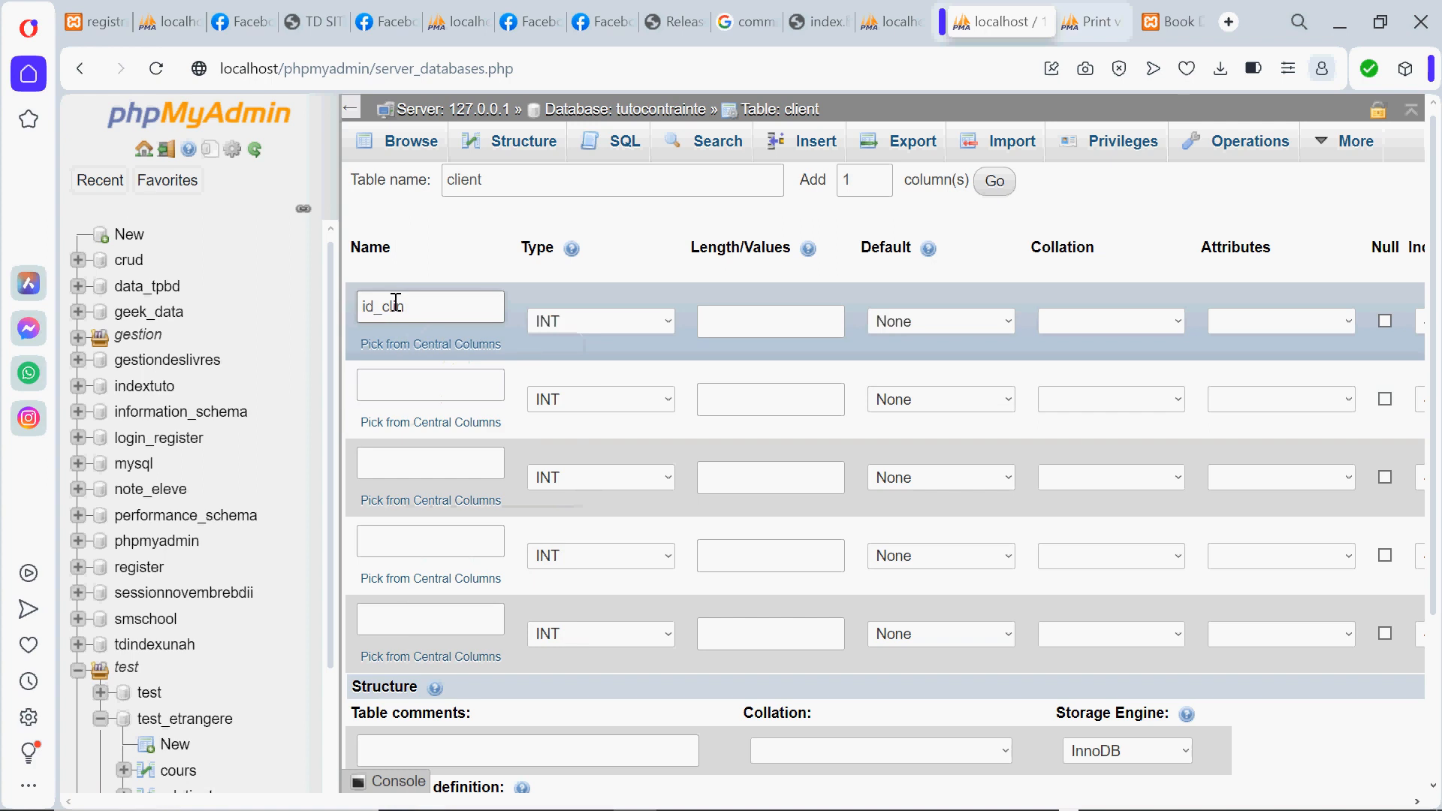
{"action": "type", "text": "n"}
{"action": "key", "text": "BackSpace"}
{"action": "type", "text": "ent"}
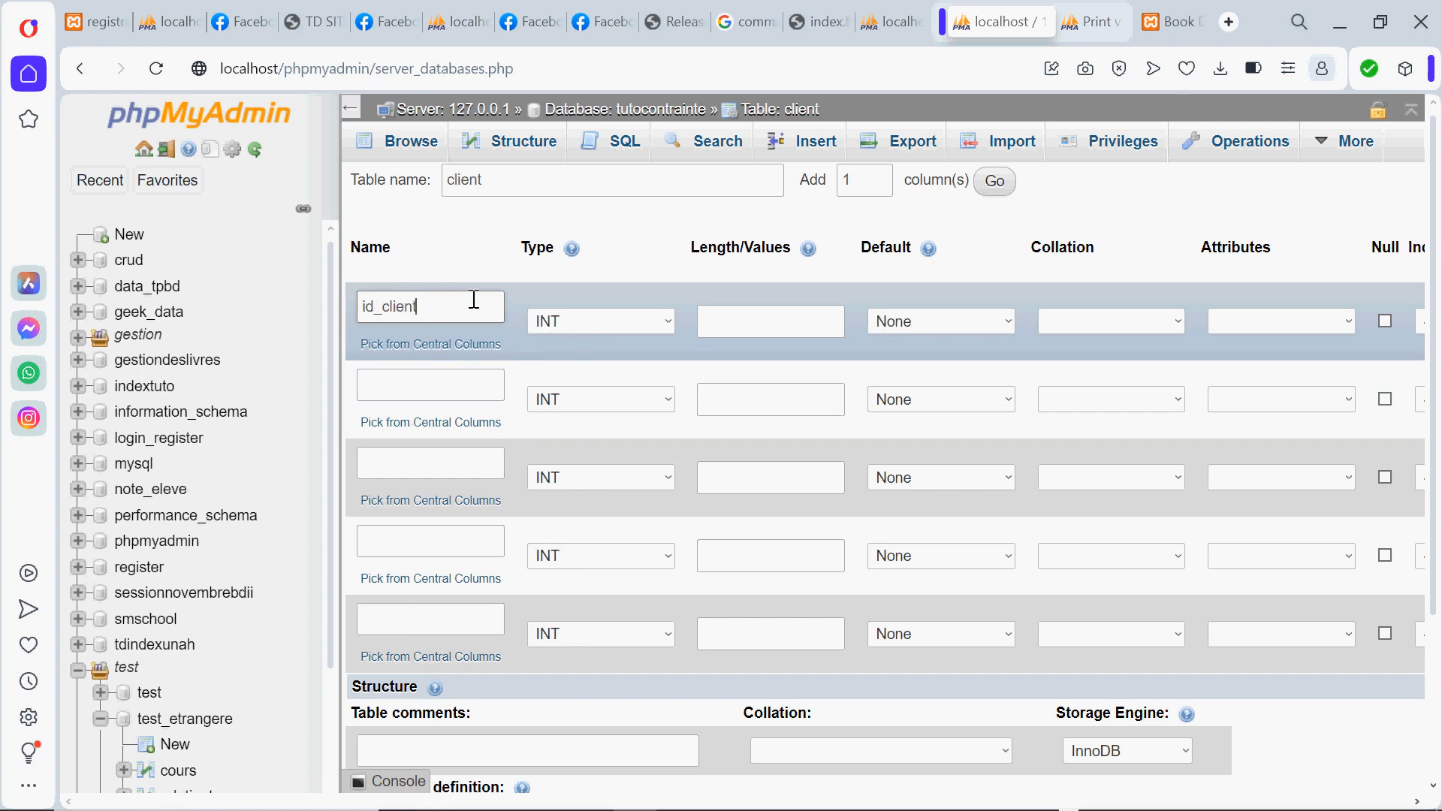
Name the remaining four columns of the client table nom, prenom, phone and adresse, in that order.
{"action": "left_click", "coordinate": [466, 388]}
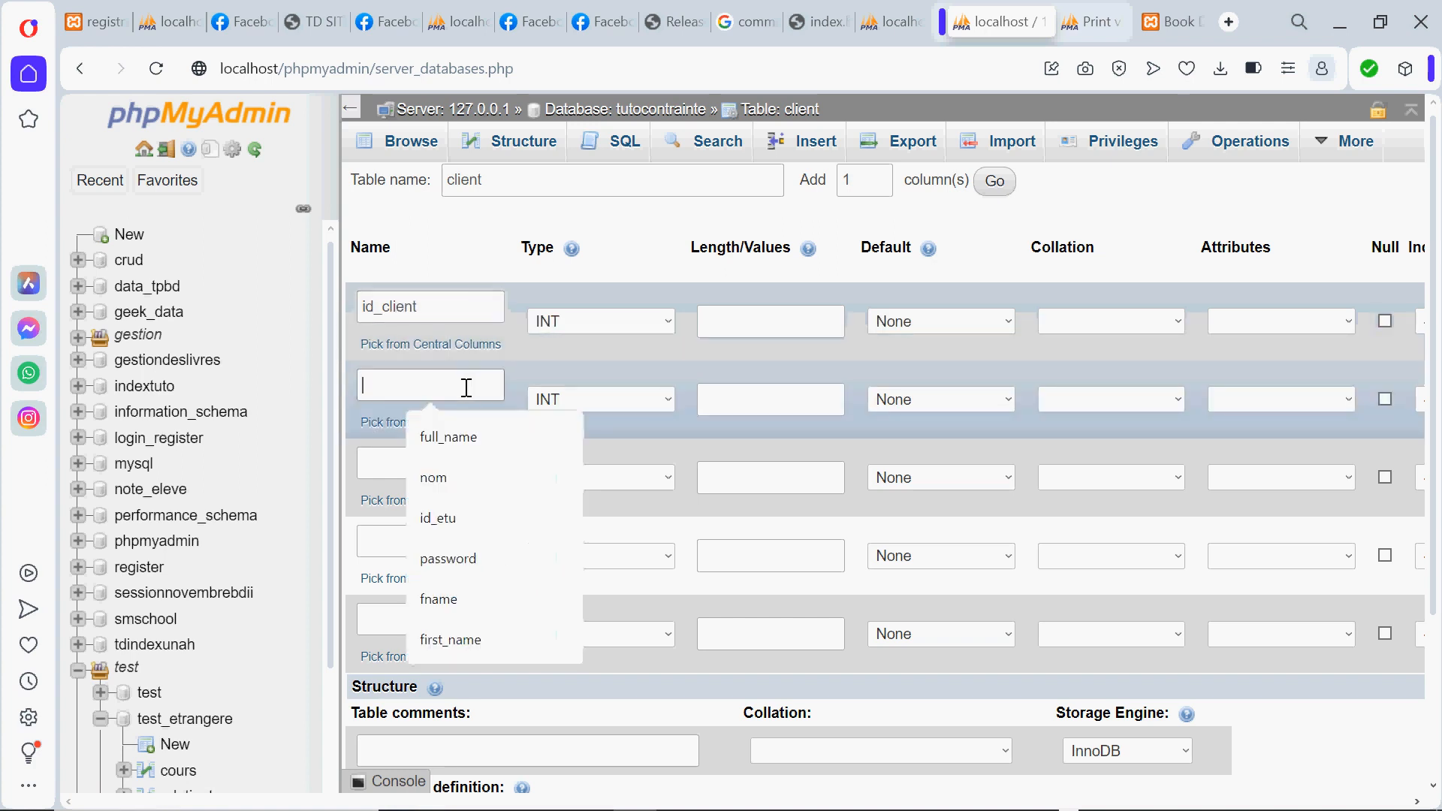
{"action": "left_click", "coordinate": [444, 473]}
{"action": "left_click", "coordinate": [439, 467]}
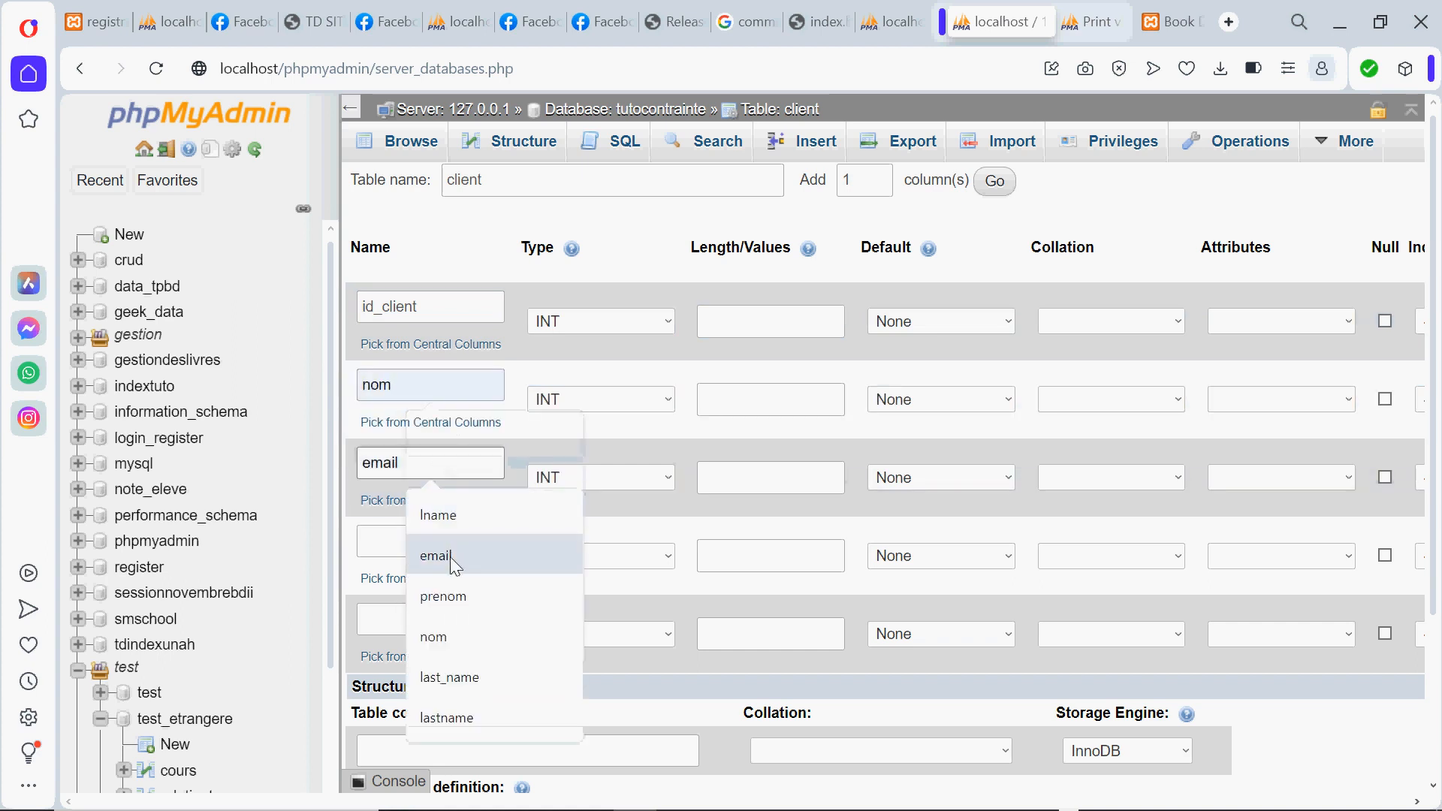
{"action": "left_click", "coordinate": [450, 596]}
{"action": "left_click", "coordinate": [412, 534]}
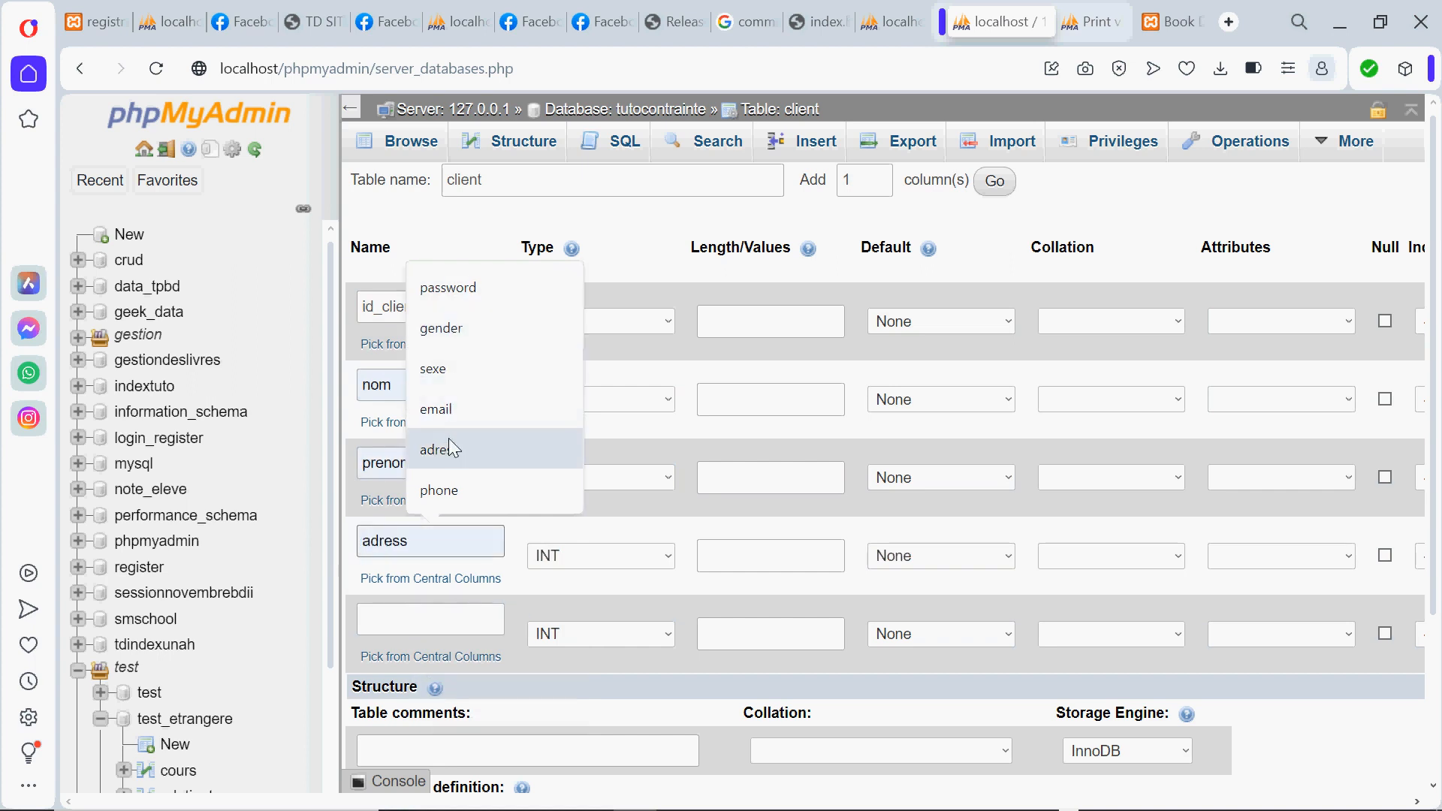
{"action": "left_click", "coordinate": [462, 490]}
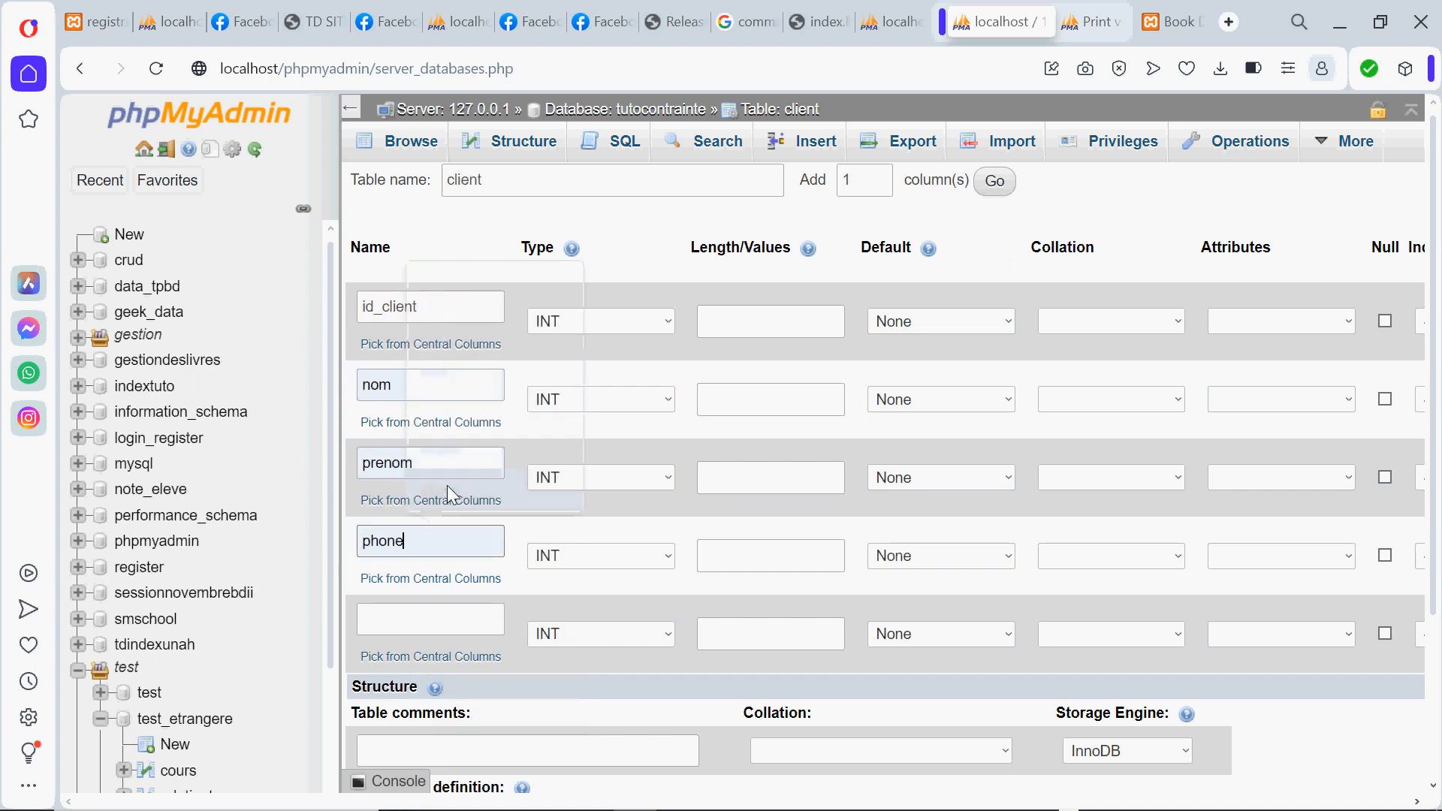
{"action": "left_click", "coordinate": [412, 612]}
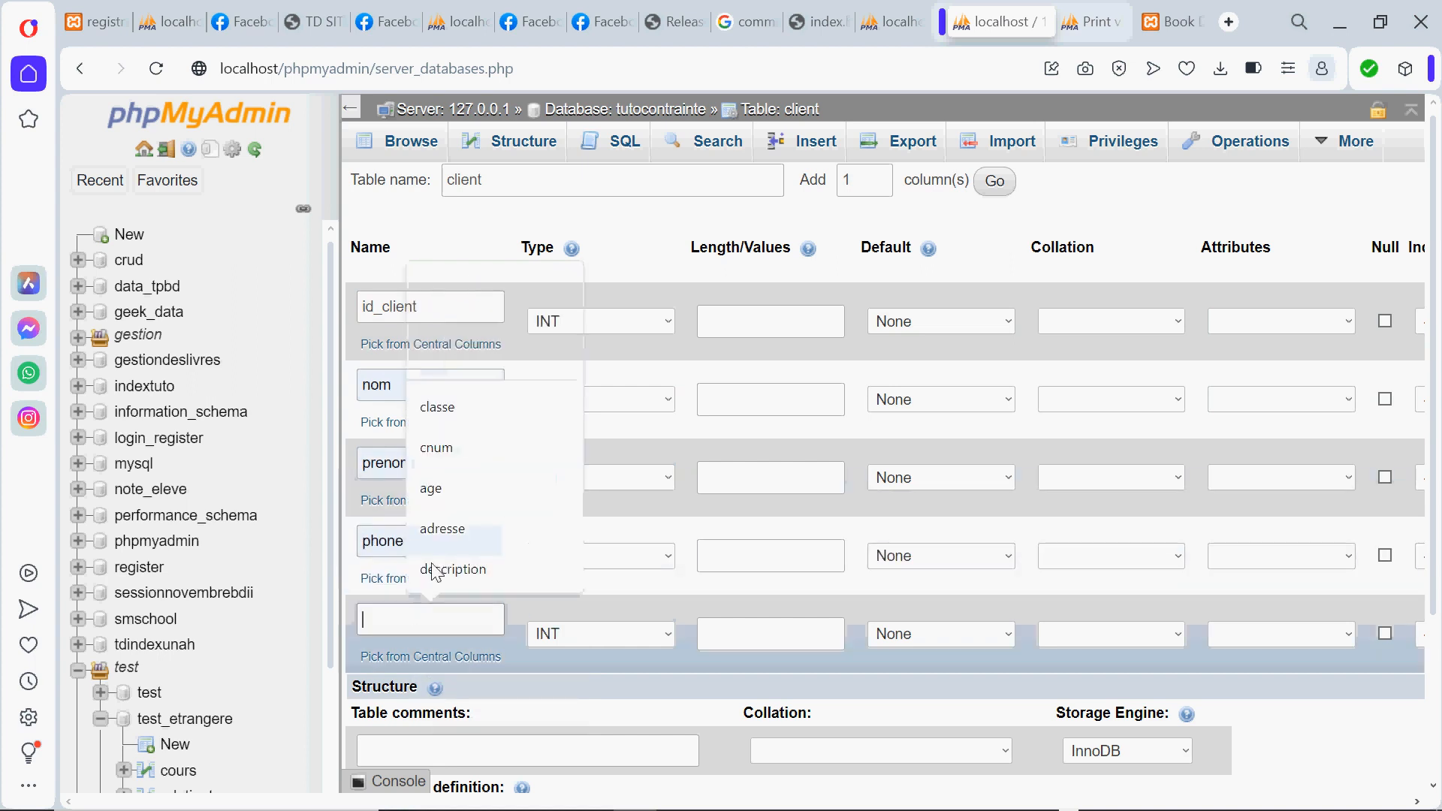
{"action": "left_click", "coordinate": [459, 530]}
Set the type of the nom, prenom, phone and adresse columns to VARCHAR.
{"action": "left_click", "coordinate": [597, 402]}
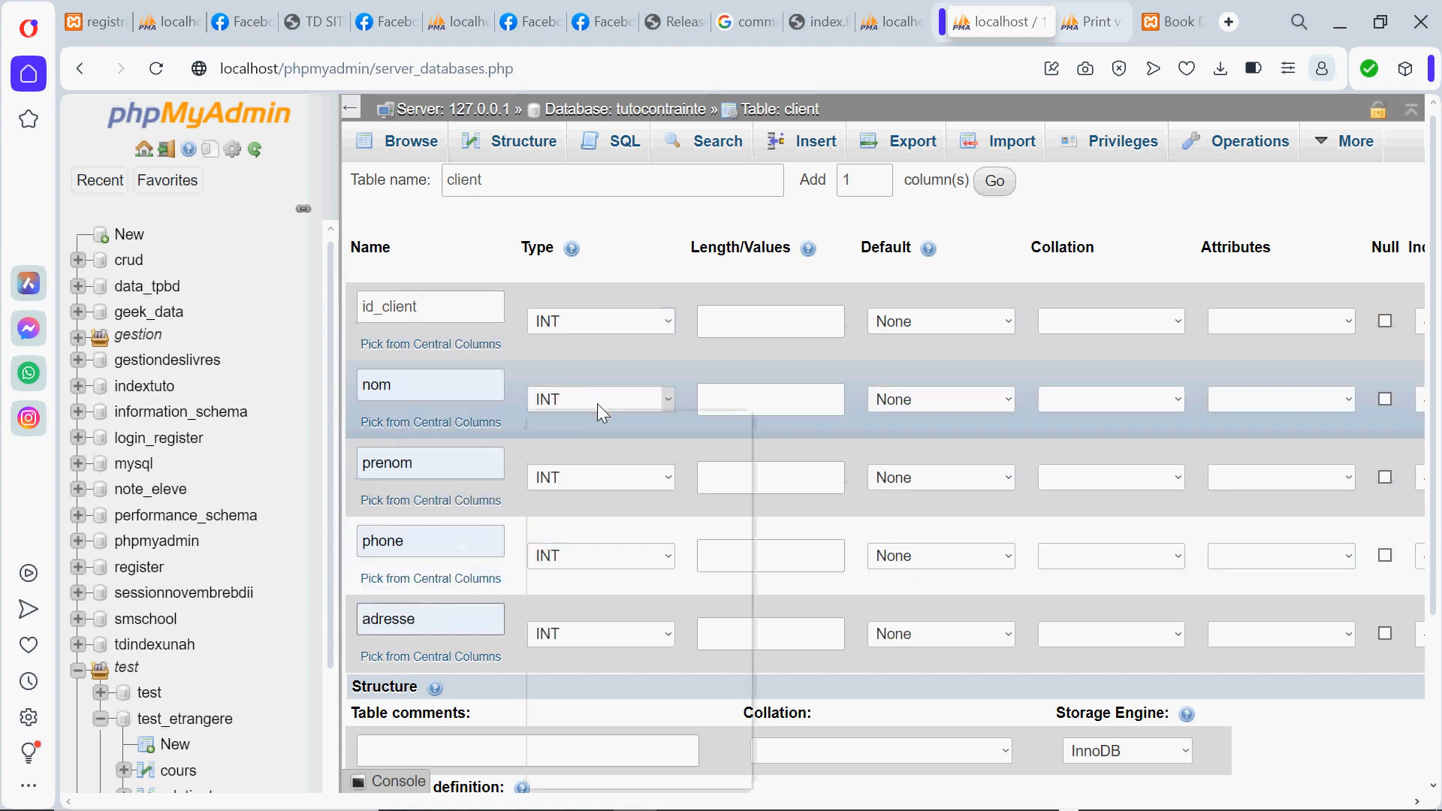
{"action": "left_click", "coordinate": [590, 440]}
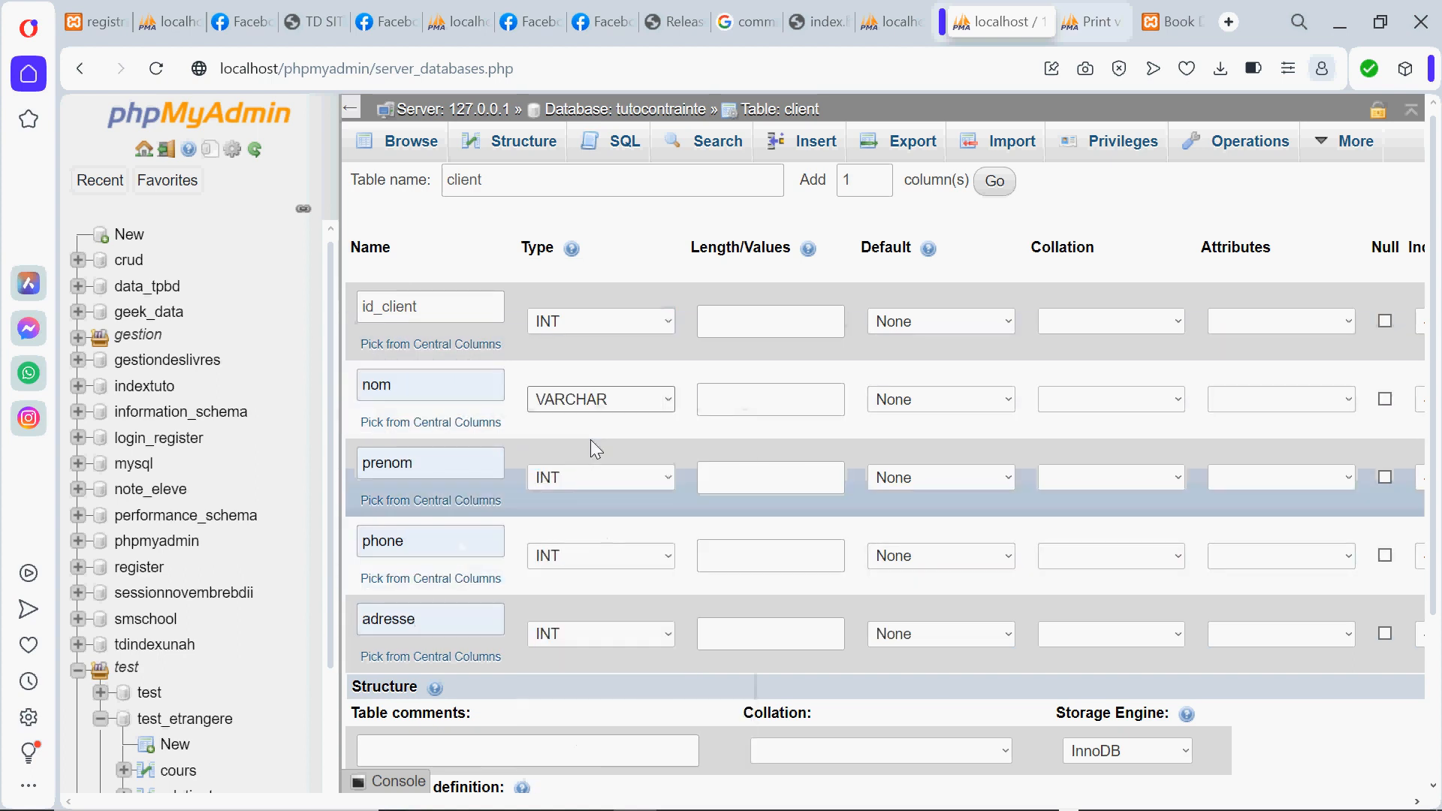
{"action": "left_click", "coordinate": [585, 477]}
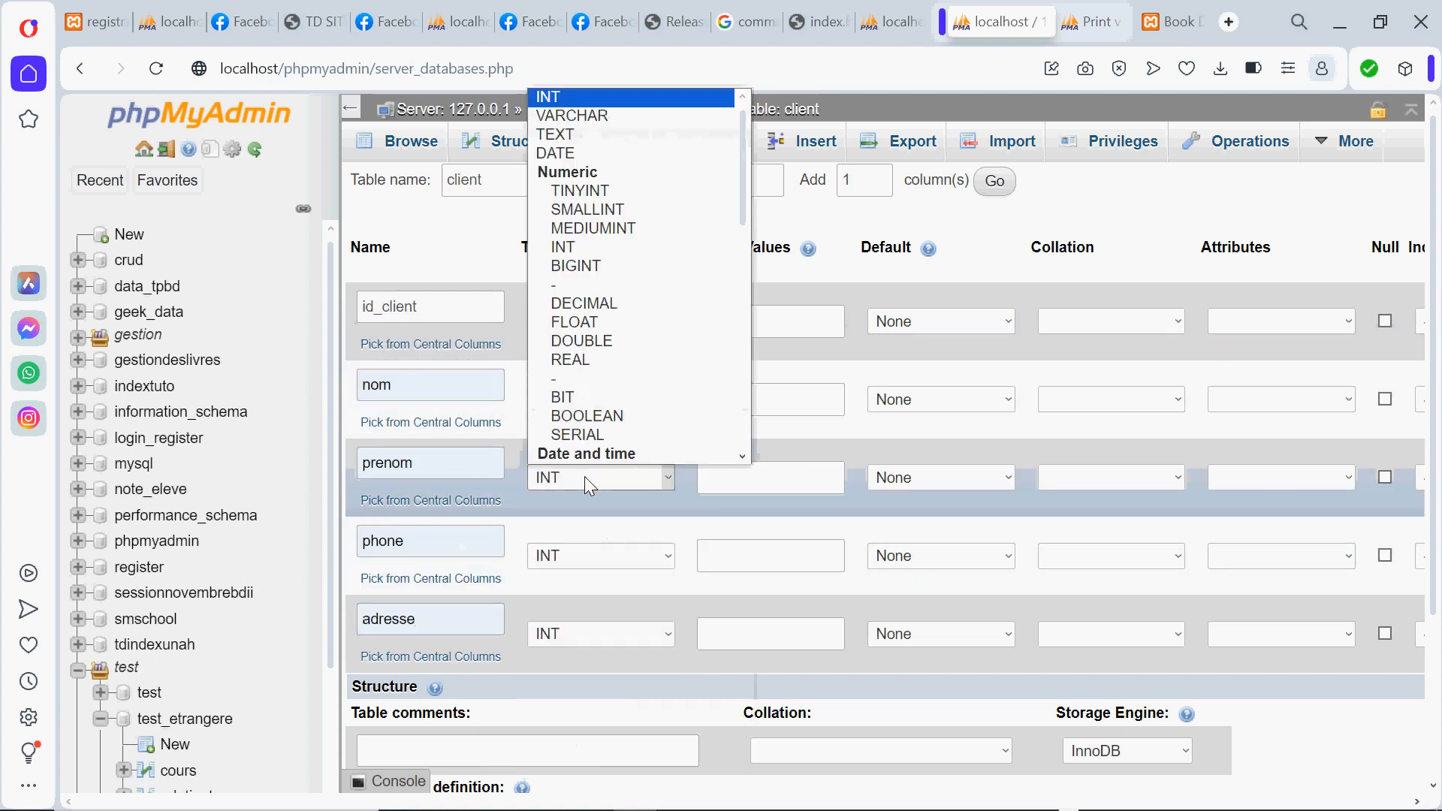
{"action": "left_click", "coordinate": [613, 116]}
{"action": "left_click", "coordinate": [604, 557]}
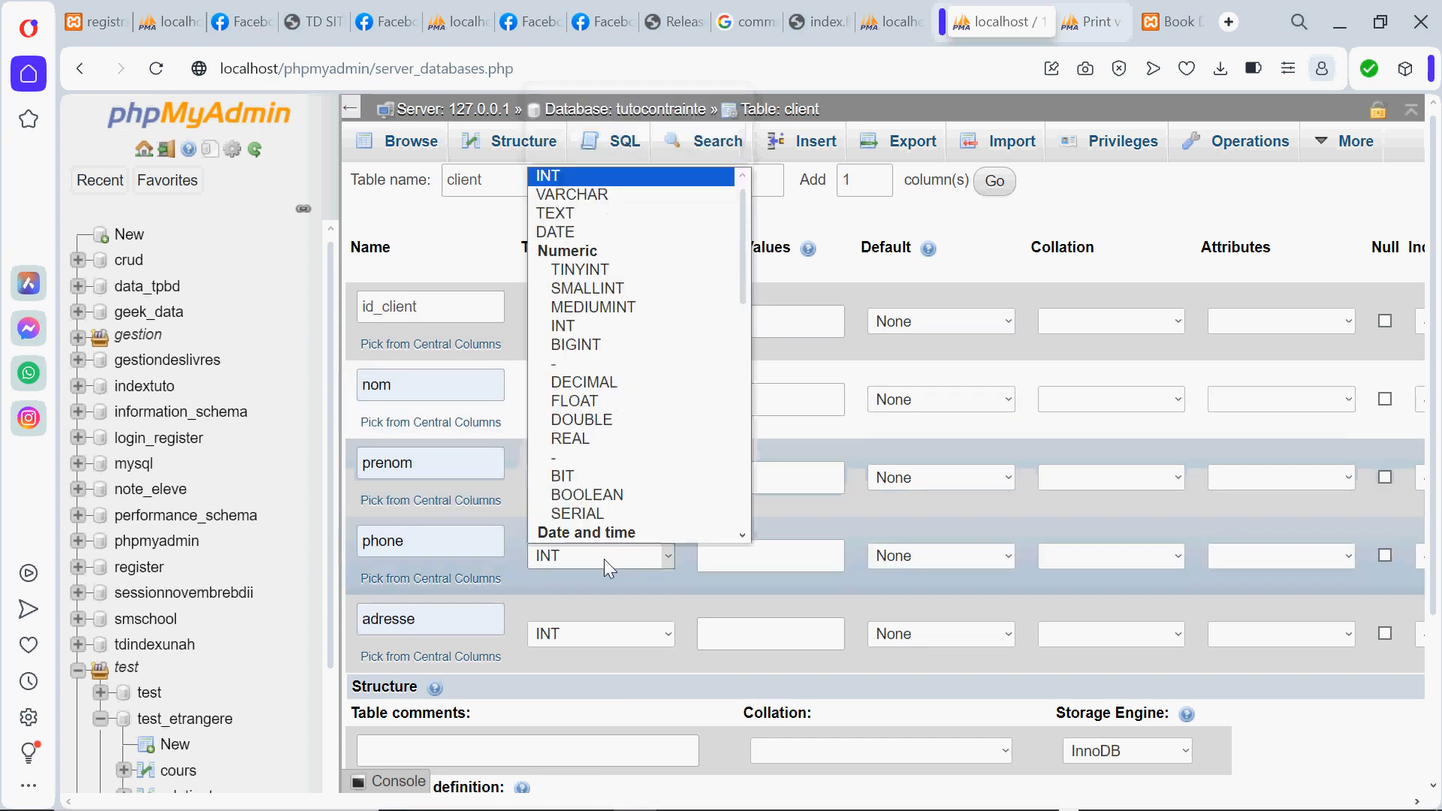
{"action": "left_click", "coordinate": [605, 197]}
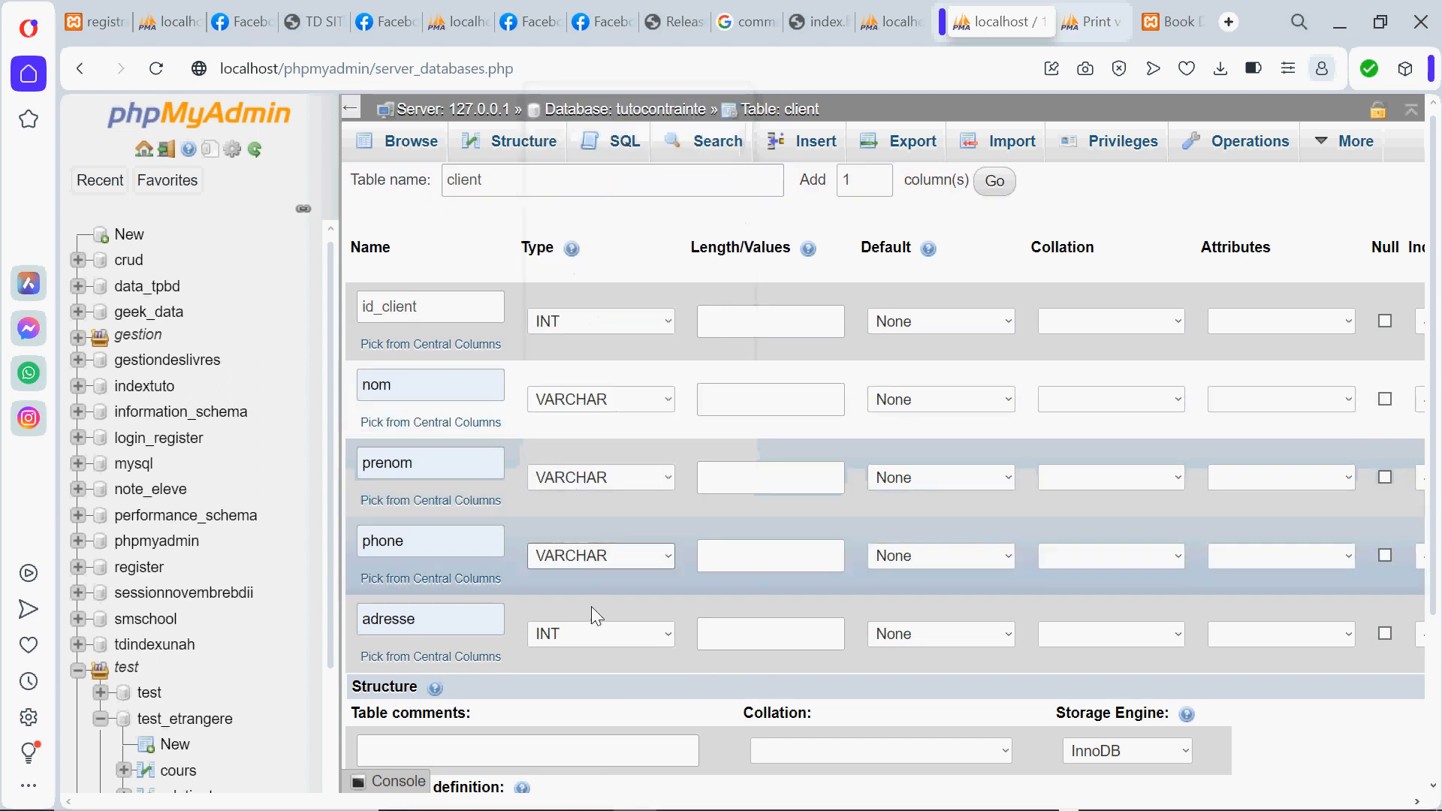
{"action": "left_click", "coordinate": [579, 637]}
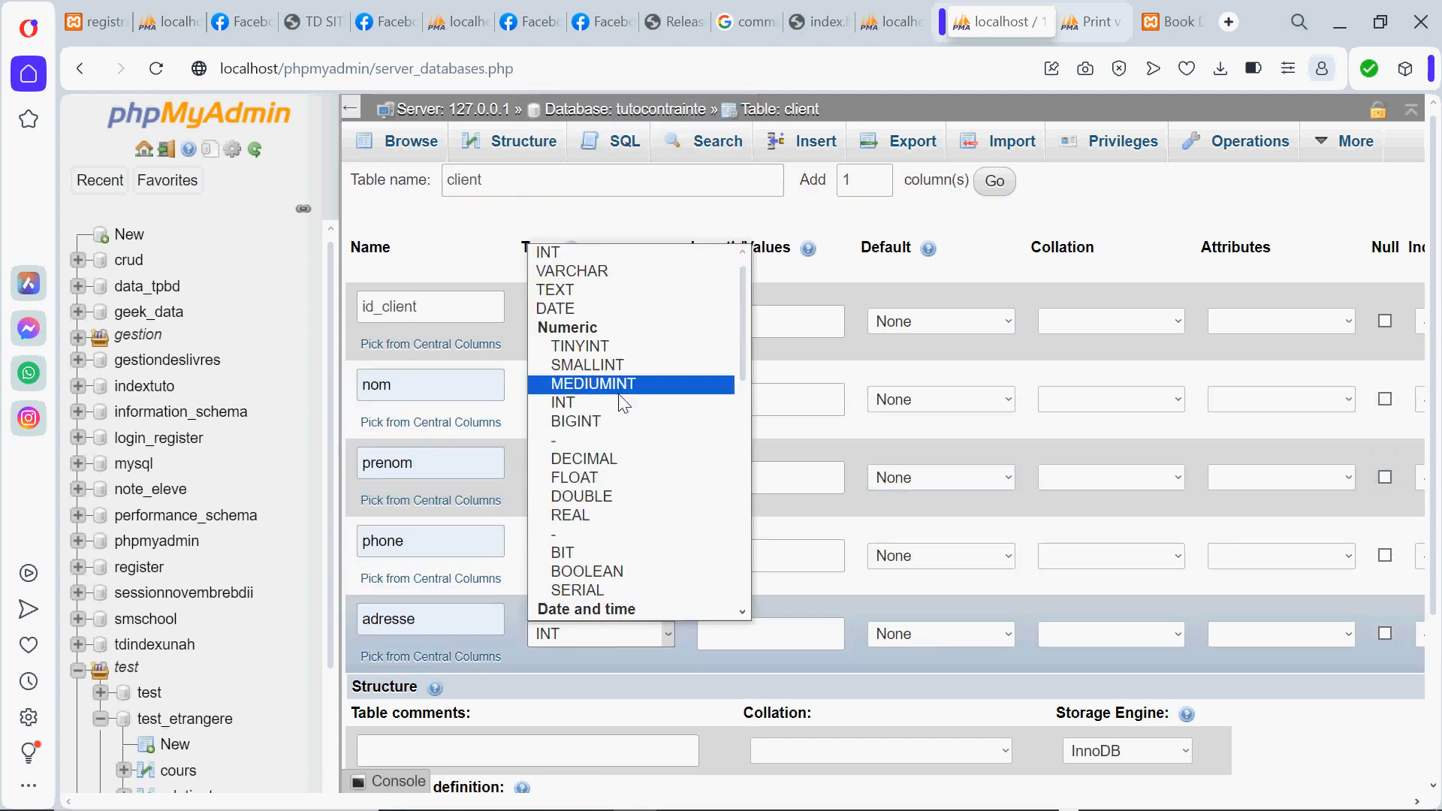
{"action": "left_click", "coordinate": [590, 277]}
Set the column lengths to 200 for nom and 255 for prenom, phone and adresse.
{"action": "left_click", "coordinate": [763, 314]}
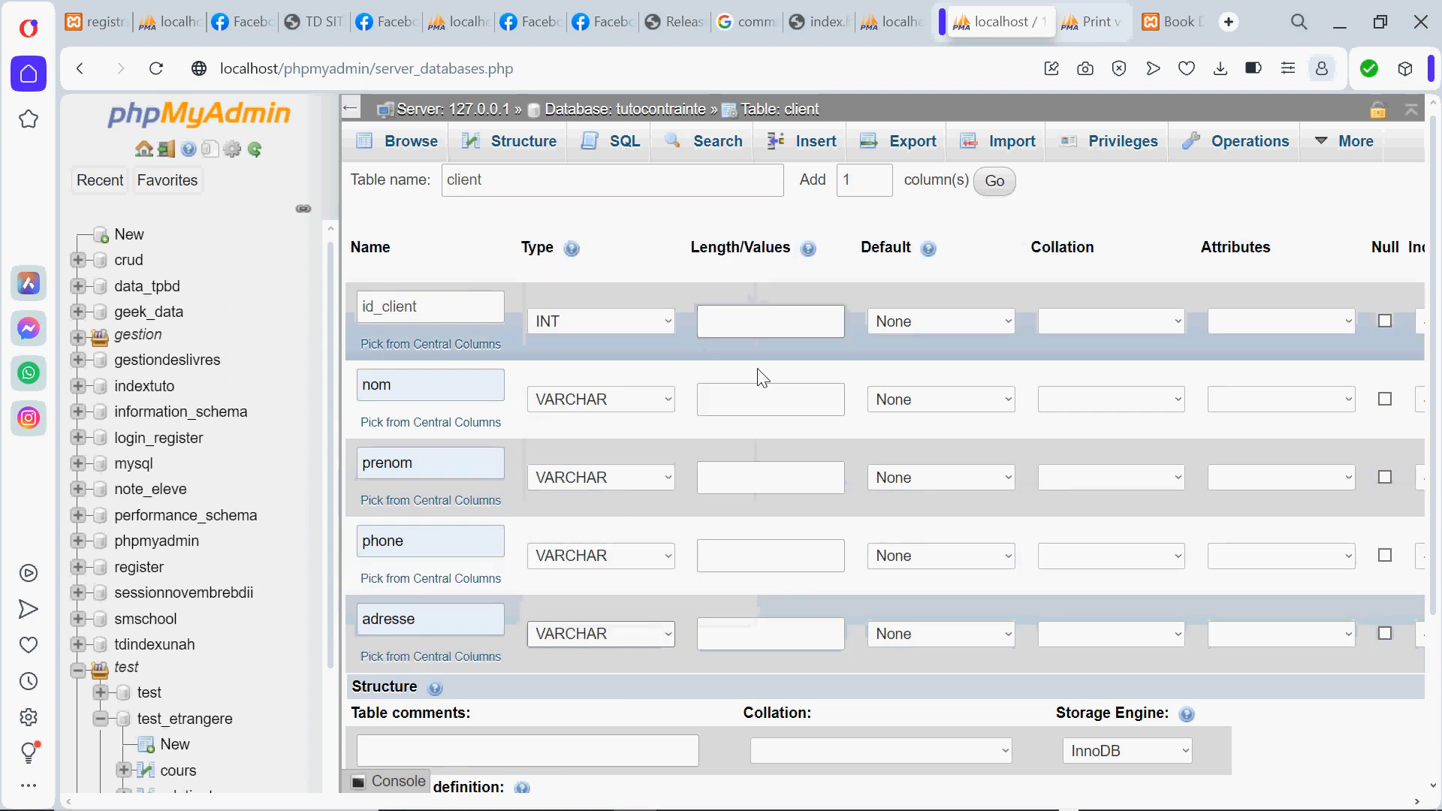
{"action": "left_click", "coordinate": [755, 388]}
{"action": "left_click", "coordinate": [782, 498]}
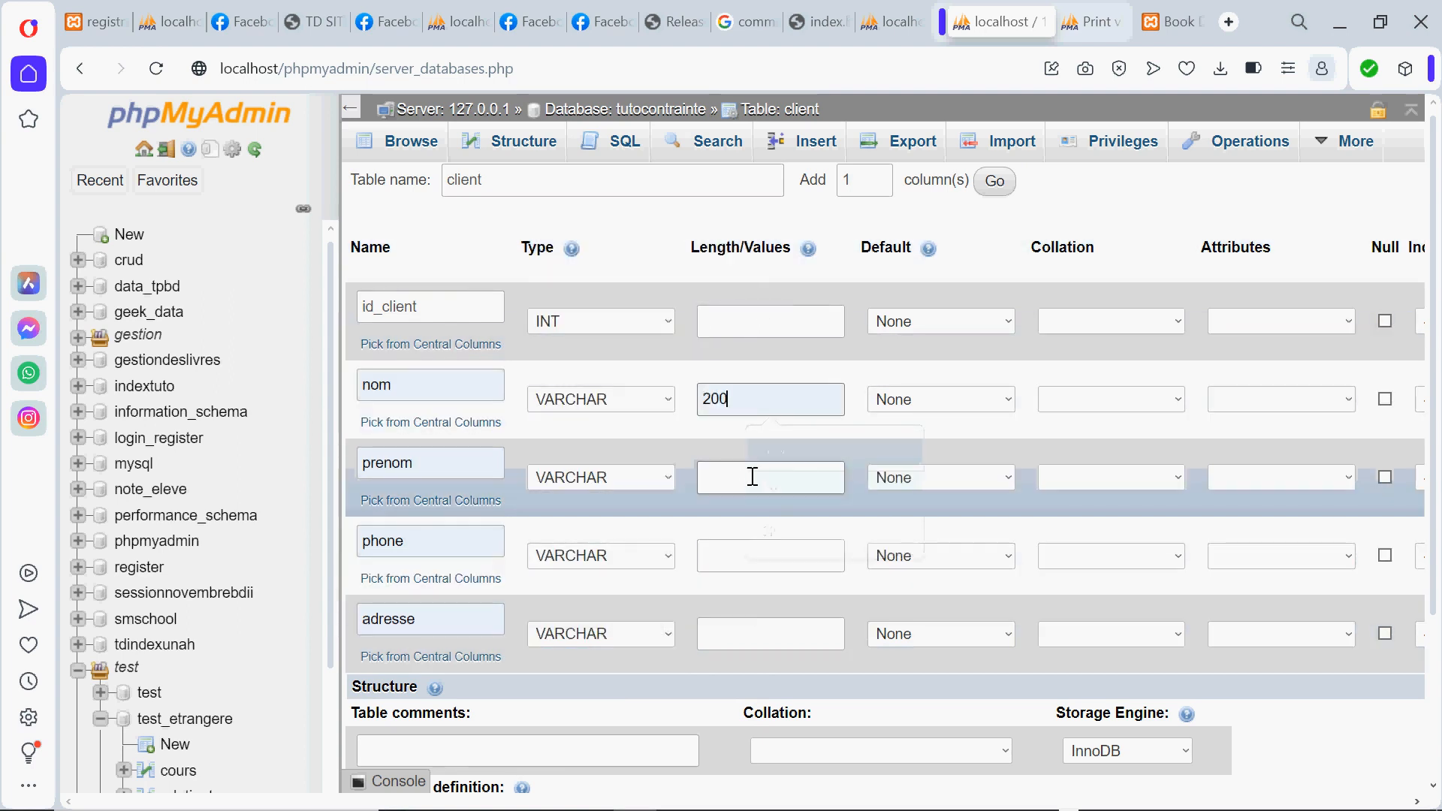
{"action": "left_click", "coordinate": [753, 477]}
{"action": "left_click", "coordinate": [787, 520]}
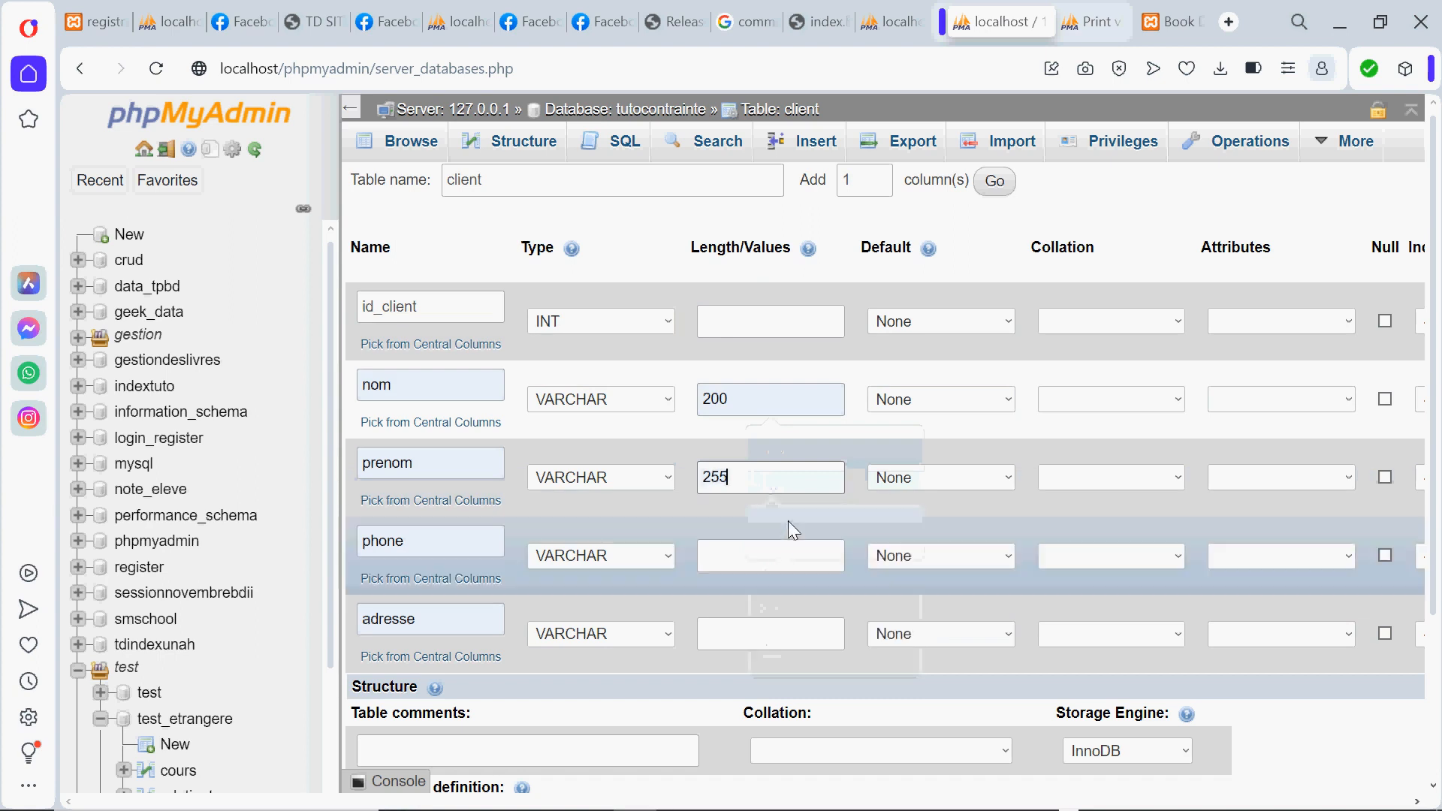
{"action": "left_click", "coordinate": [751, 559]}
{"action": "left_click", "coordinate": [771, 605]}
{"action": "left_click", "coordinate": [742, 643]}
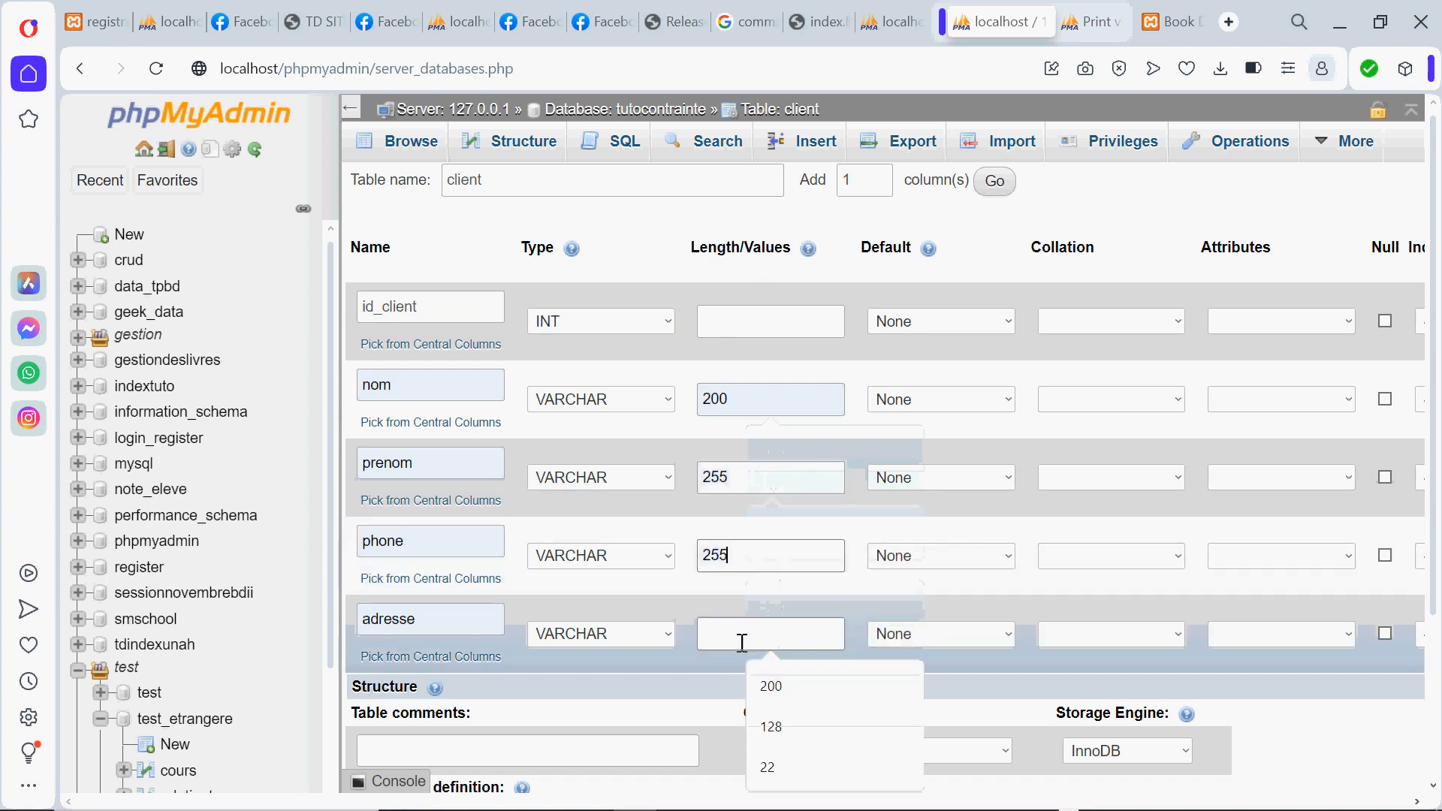
{"action": "left_click", "coordinate": [775, 686]}
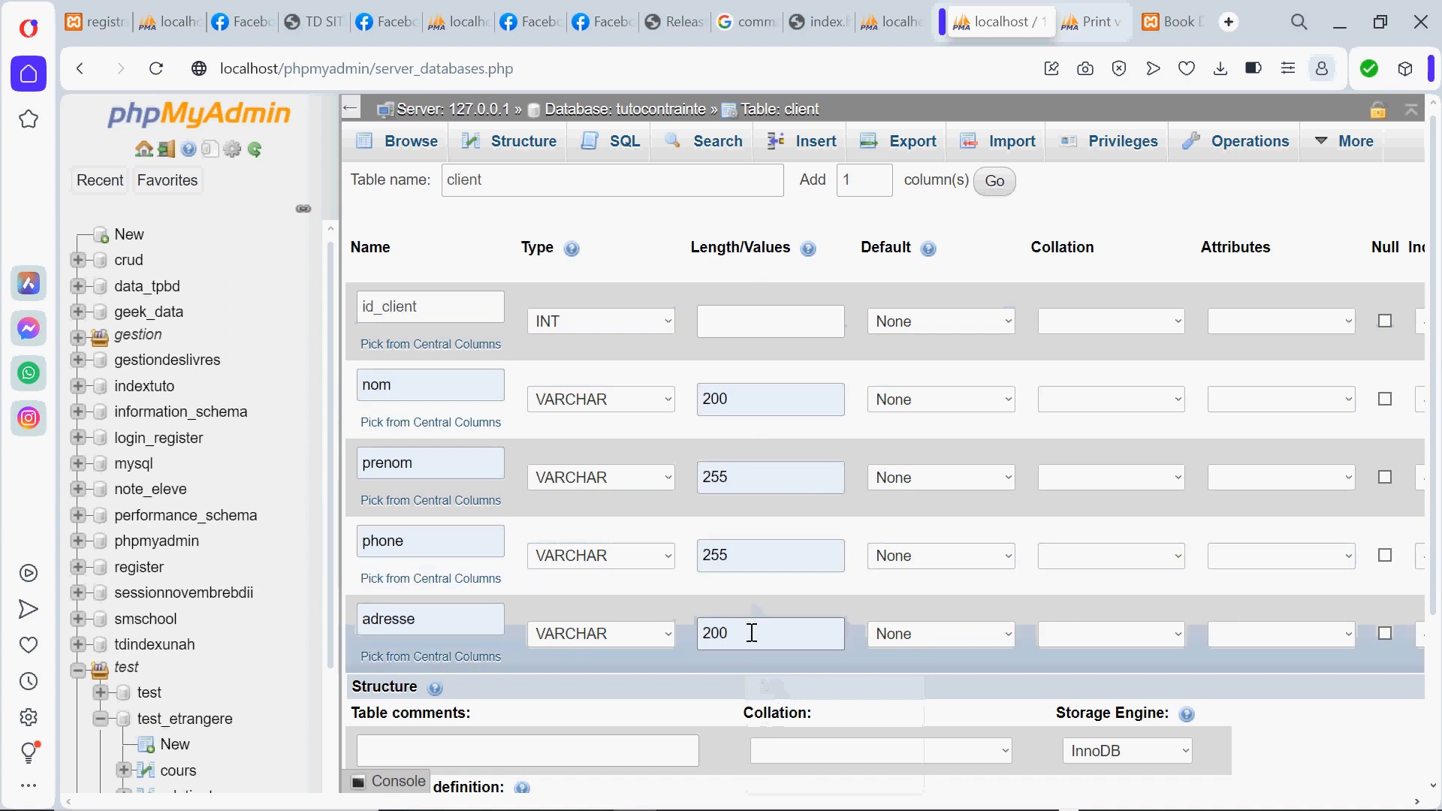
{"action": "key", "text": "BackSpace"}
{"action": "key", "text": "BackSpace"}
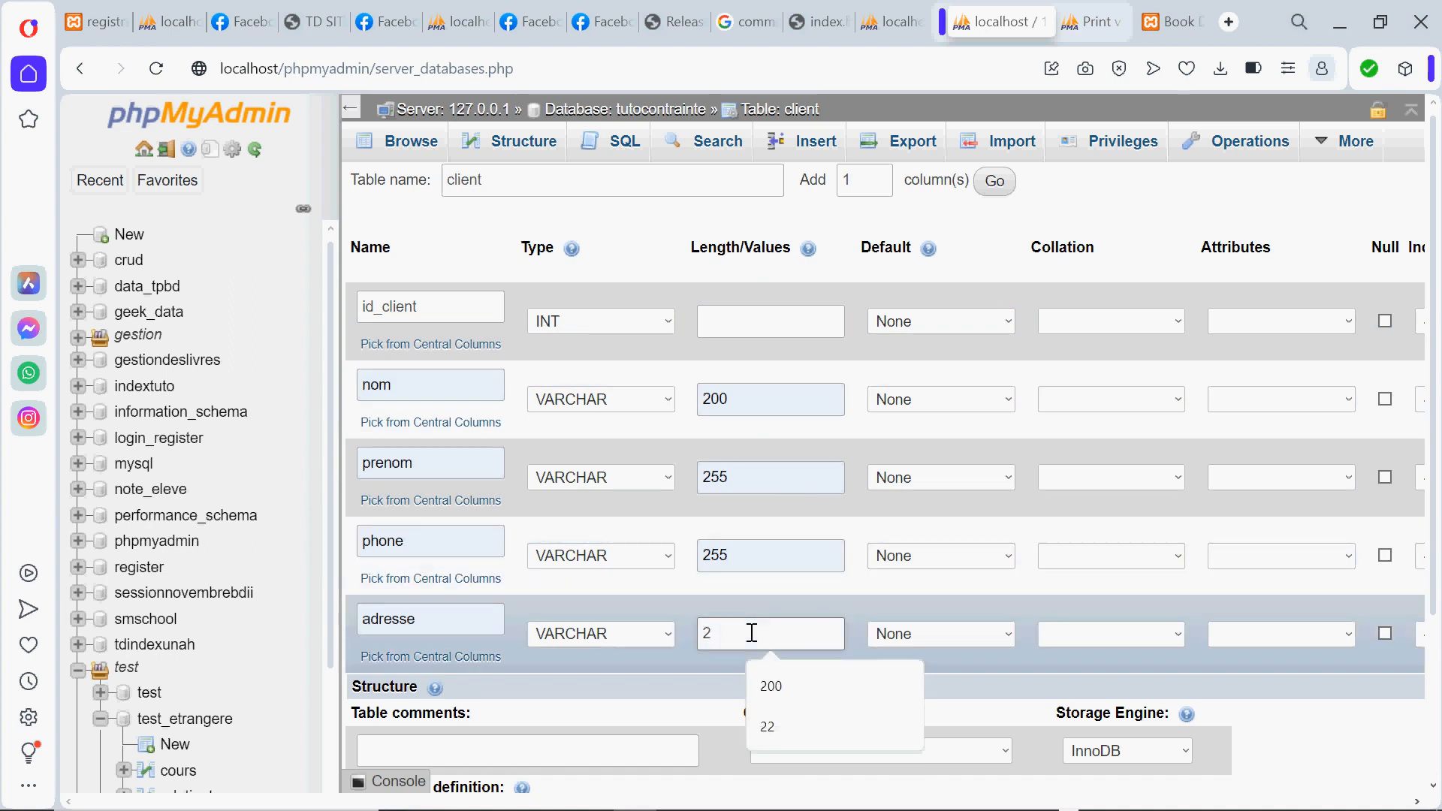
{"action": "type", "text": "55"}
{"action": "left_click", "coordinate": [799, 317]}
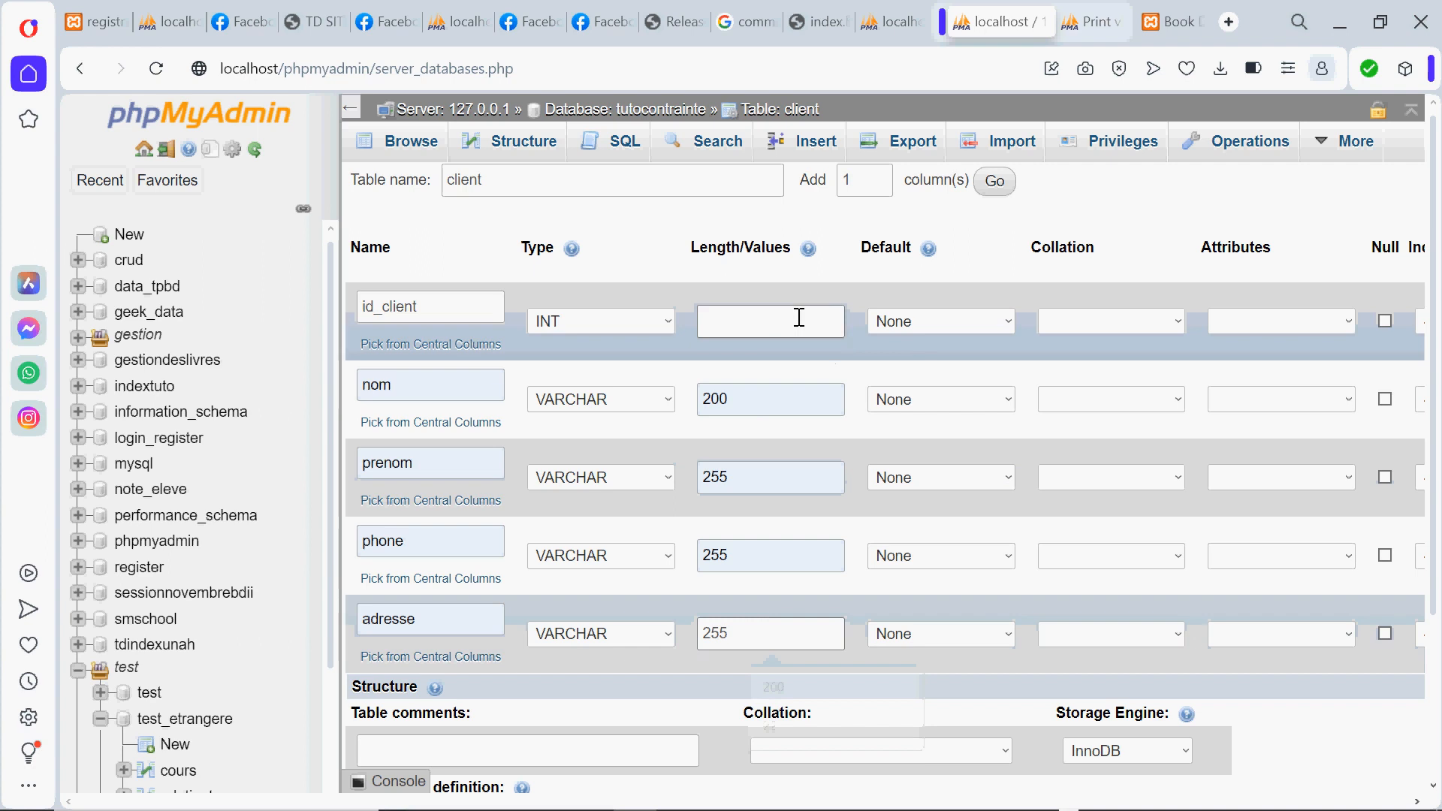
{"action": "left_click", "coordinate": [758, 290]}
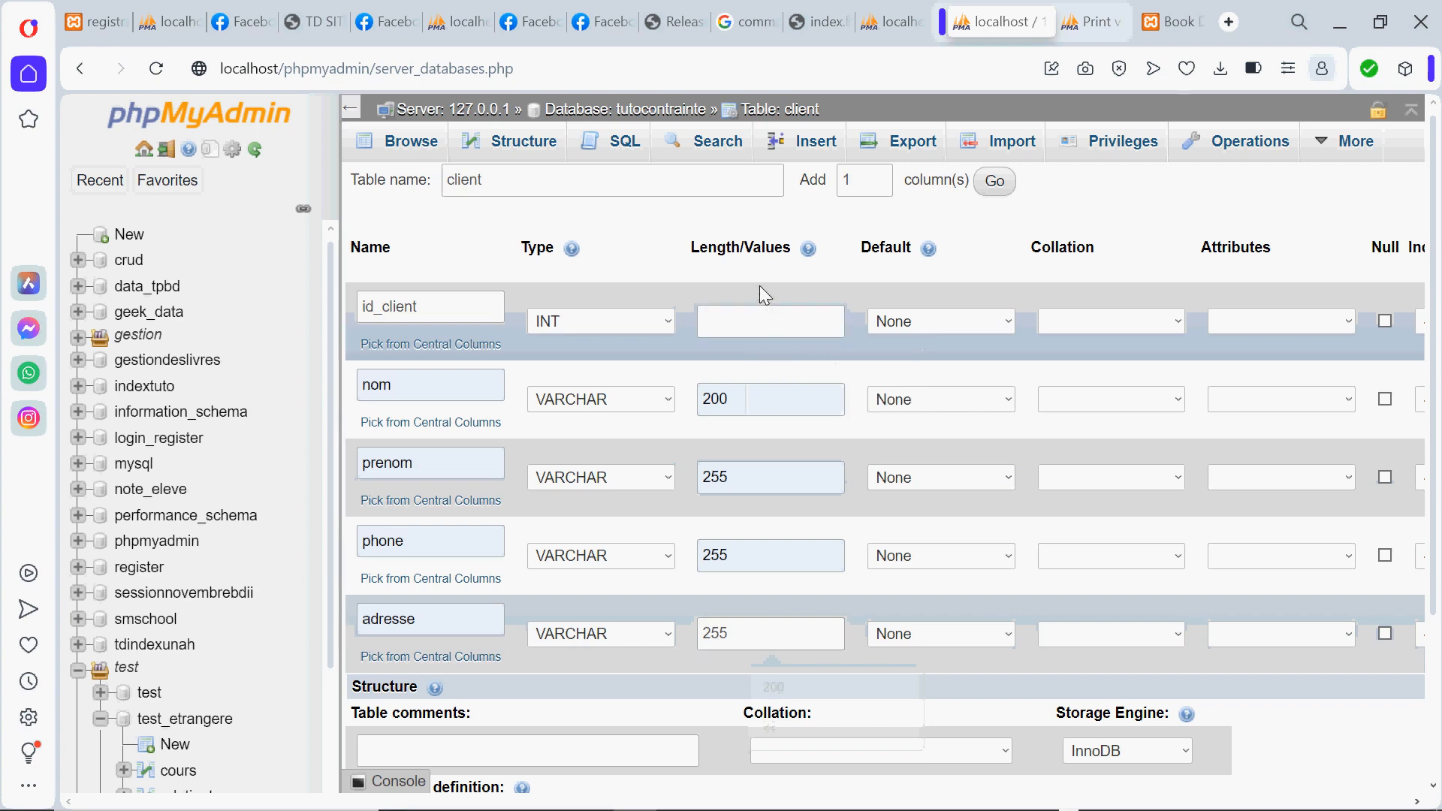
Make id_client auto-incrementing with a PRIMARY index.
{"action": "scroll", "coordinate": [759, 285], "scroll_direction": "right", "scroll_amount": 5}
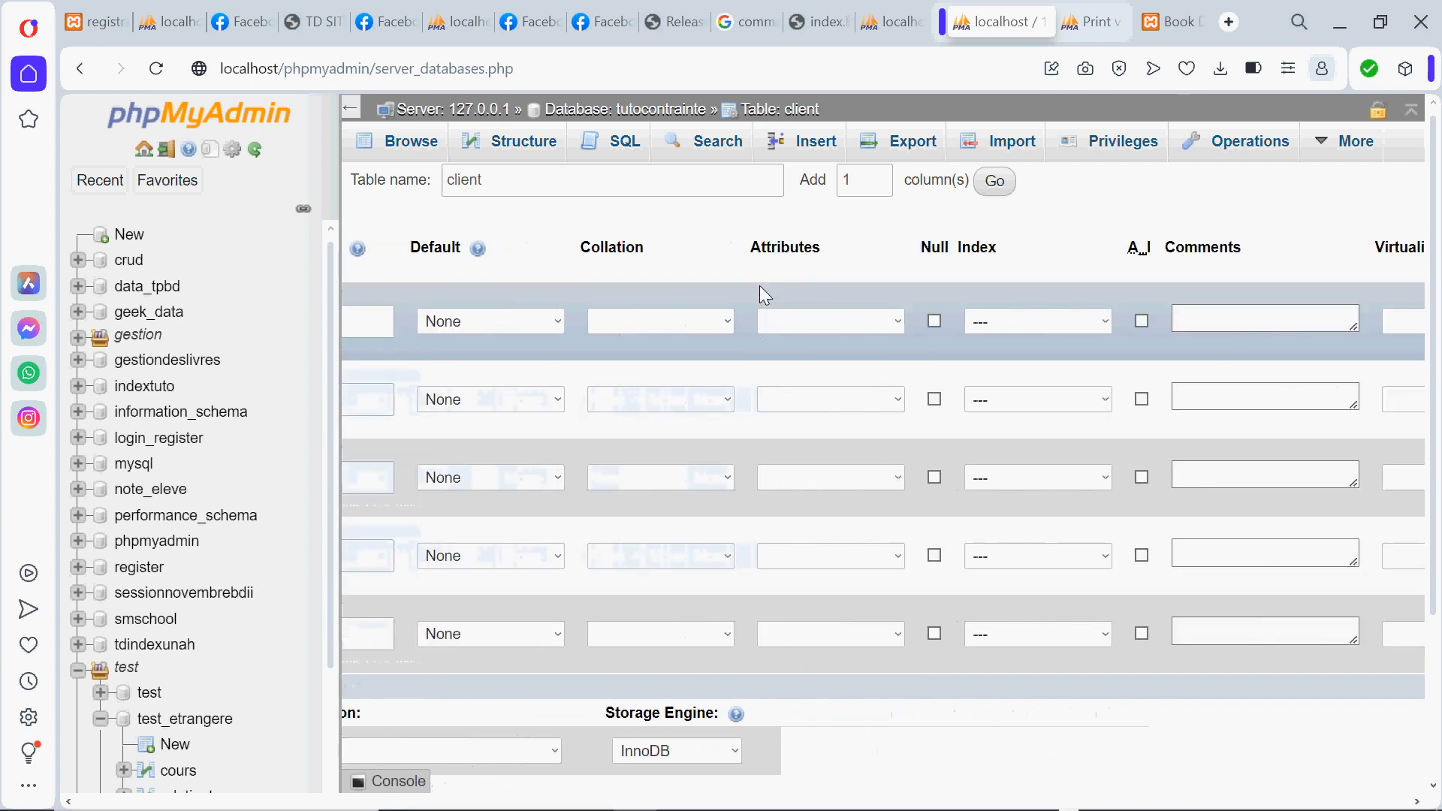
{"action": "scroll", "coordinate": [760, 286], "scroll_direction": "right", "scroll_amount": 2}
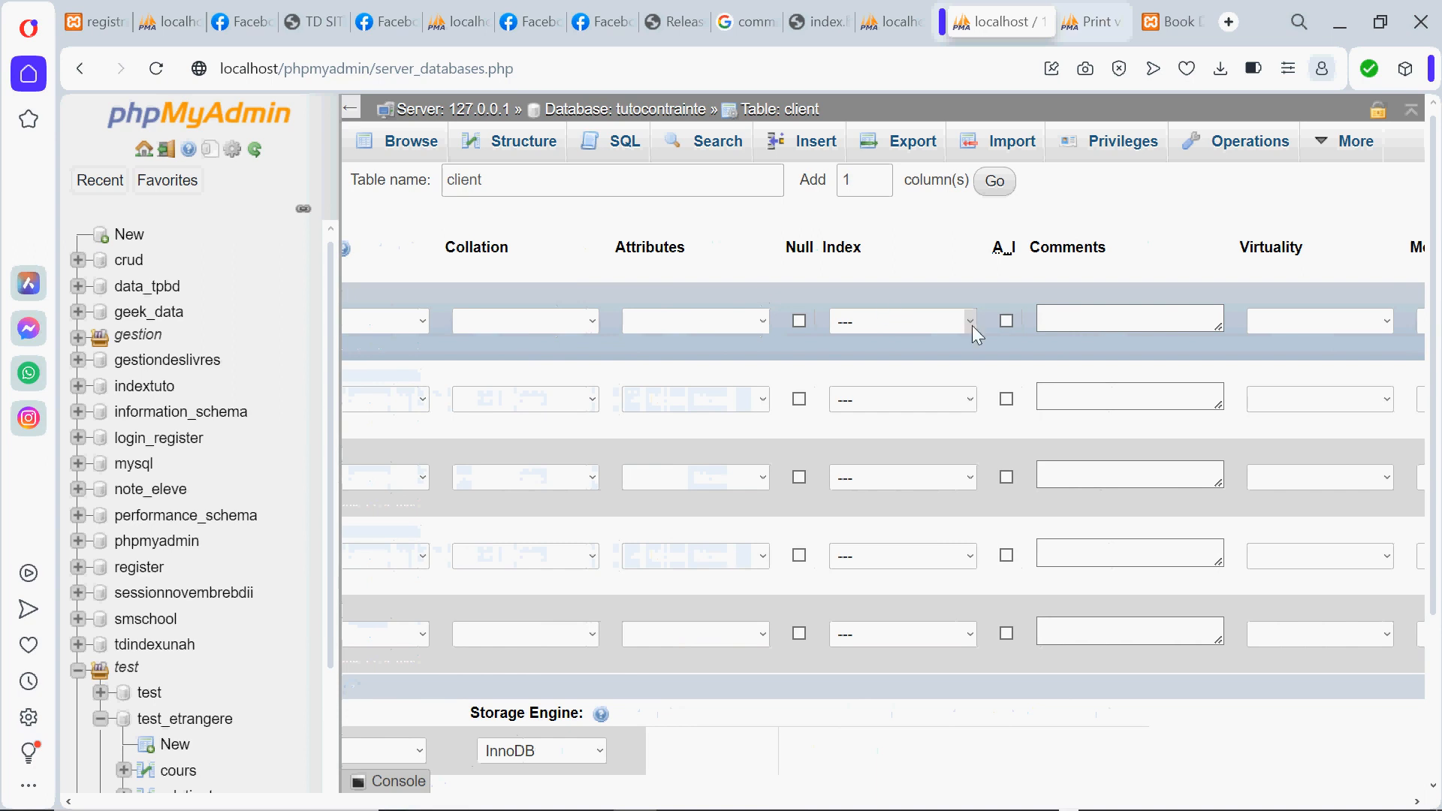
{"action": "left_click", "coordinate": [1007, 321]}
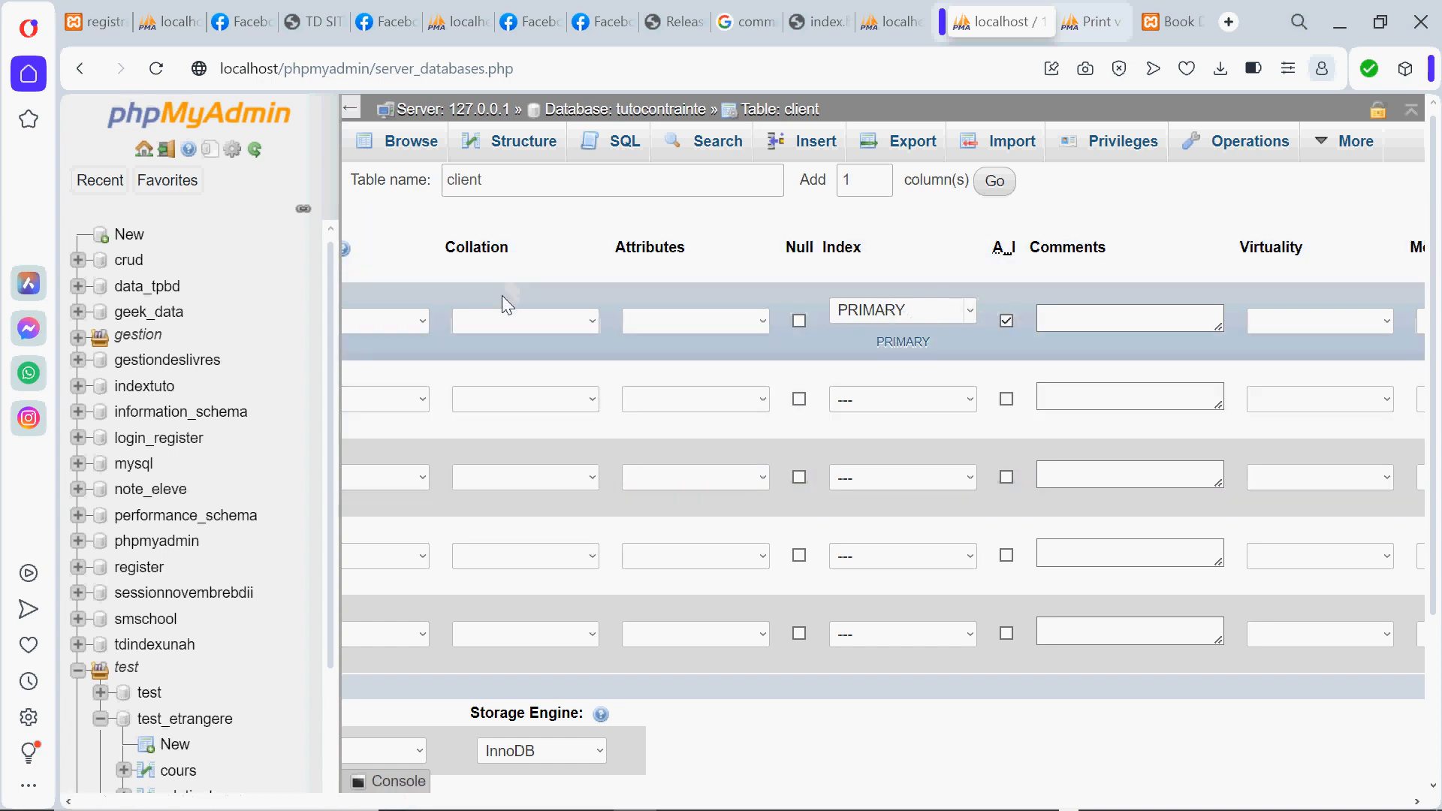
Review the column definitions and save the client table.
{"action": "scroll", "coordinate": [501, 296], "scroll_direction": "left", "scroll_amount": 8}
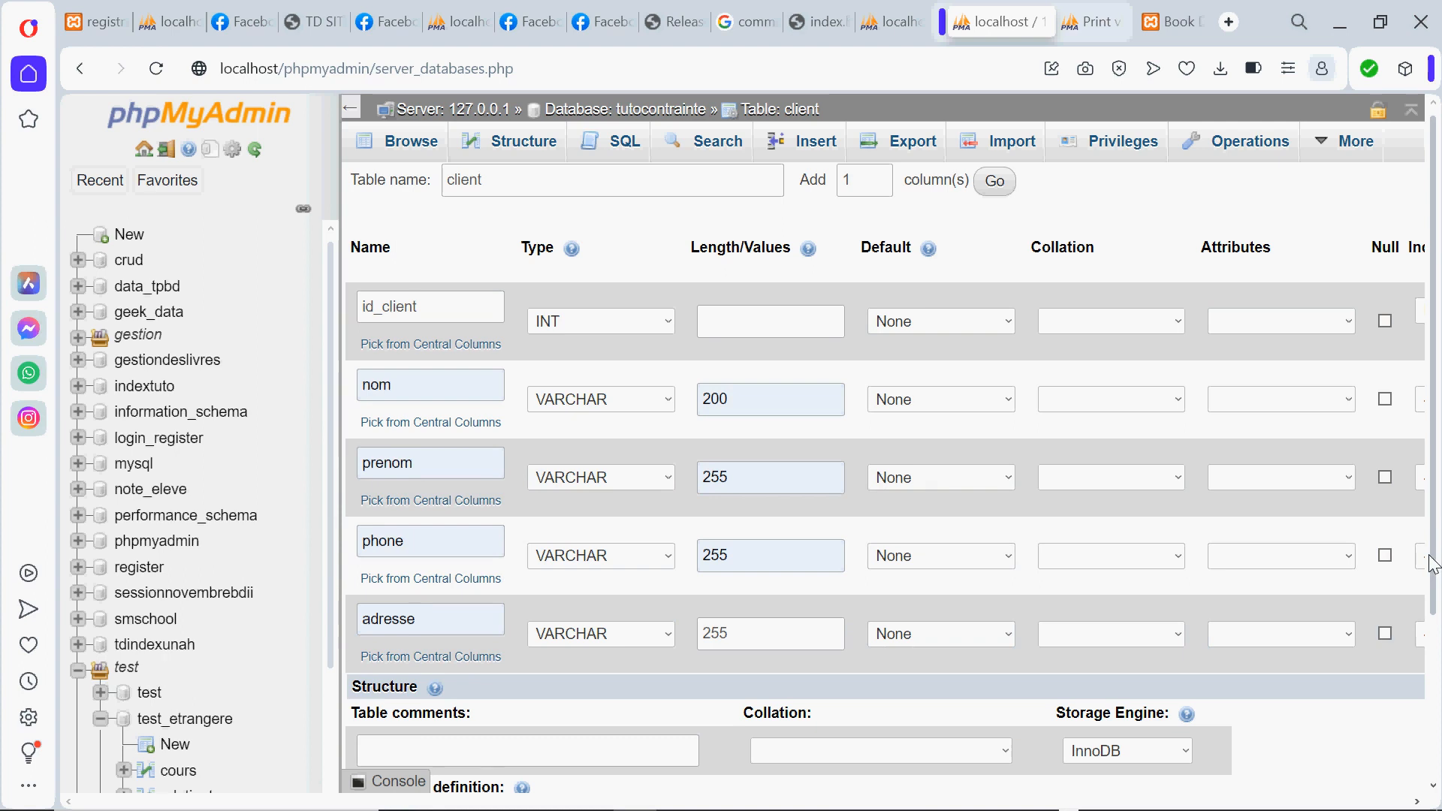
{"action": "scroll", "coordinate": [1436, 577], "scroll_direction": "down", "scroll_amount": 1}
{"action": "scroll", "coordinate": [1437, 577], "scroll_direction": "down", "scroll_amount": 3}
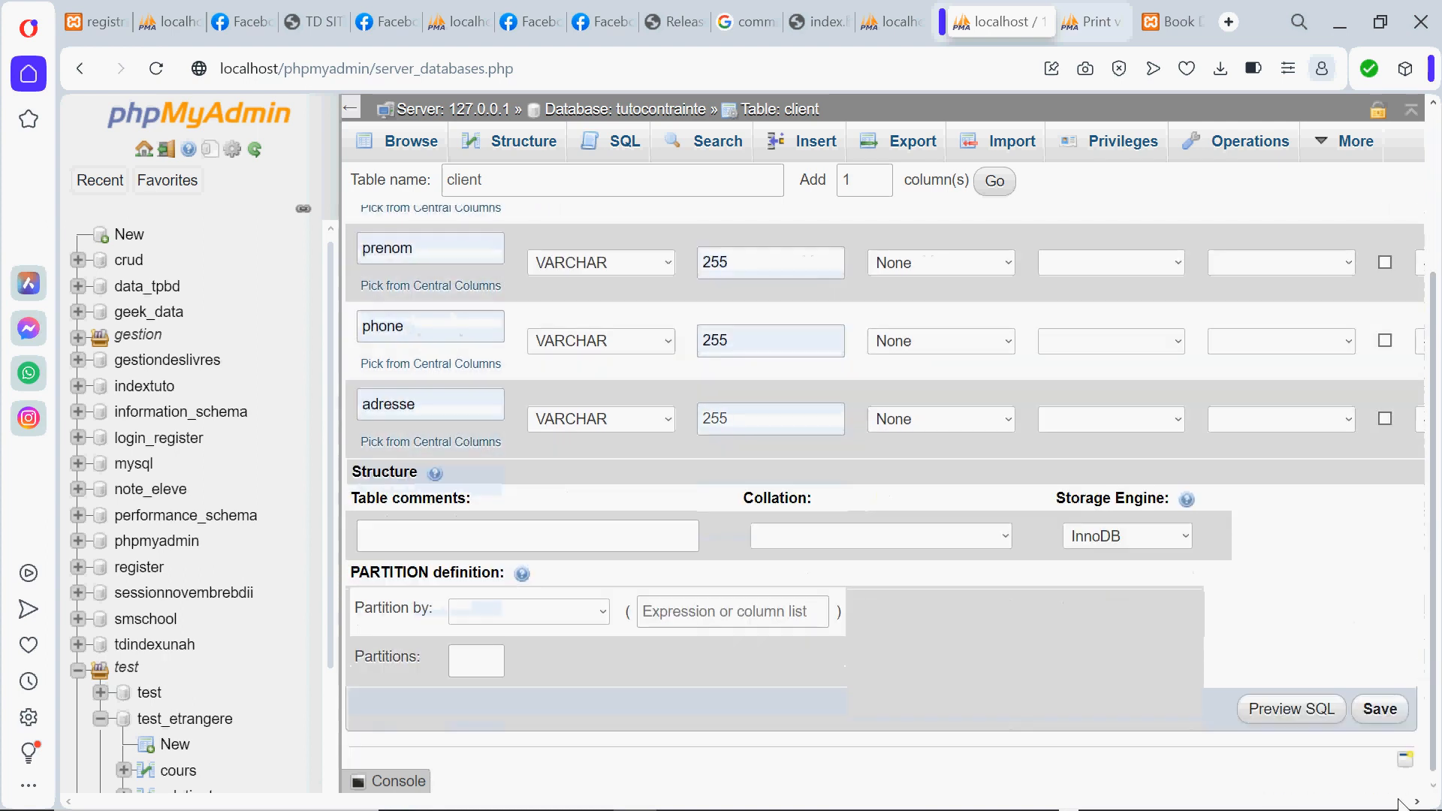
{"action": "left_click", "coordinate": [1380, 718]}
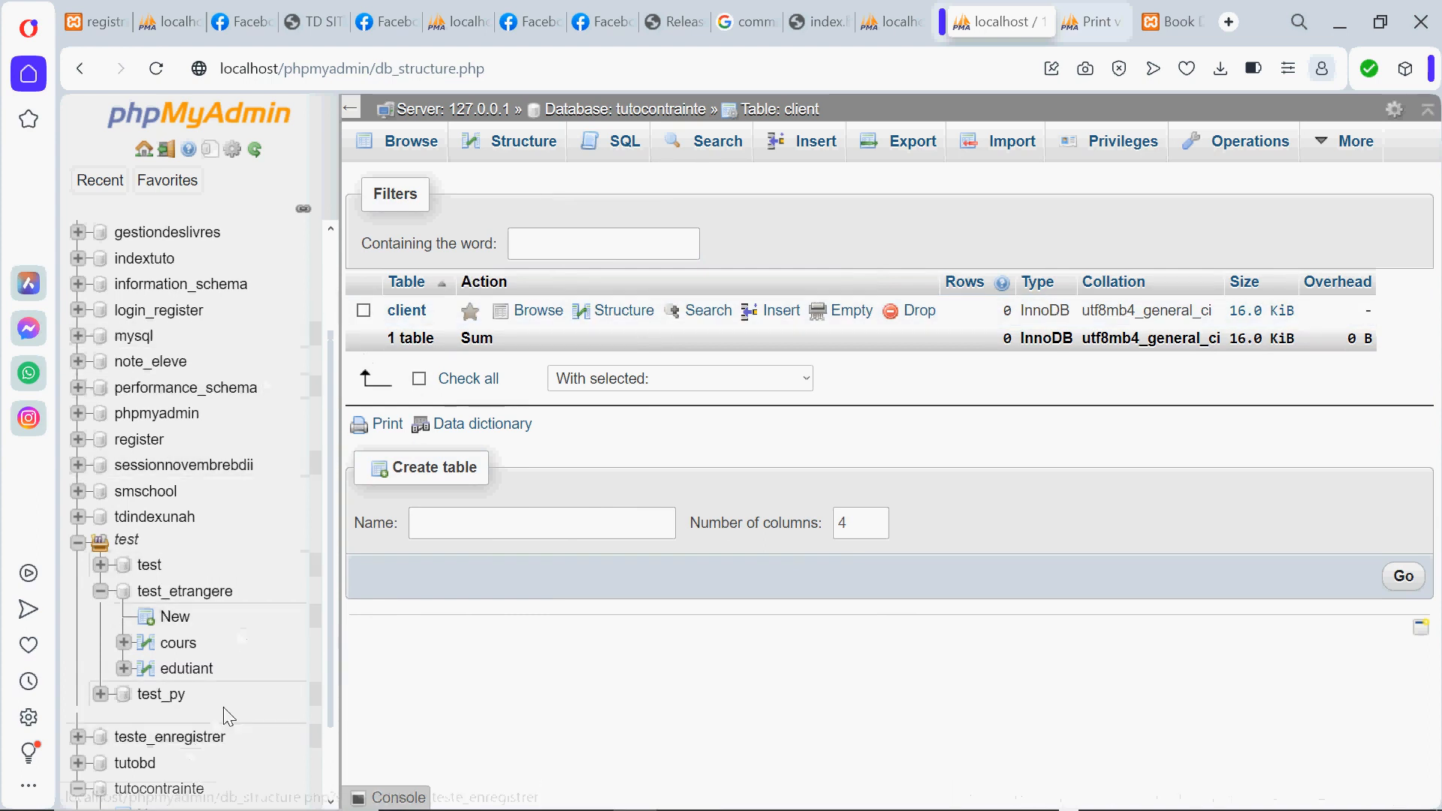
Browse the client table in the tutocontrainte database and view its row insertion form.
{"action": "scroll", "coordinate": [329, 762], "scroll_direction": "down", "scroll_amount": 1}
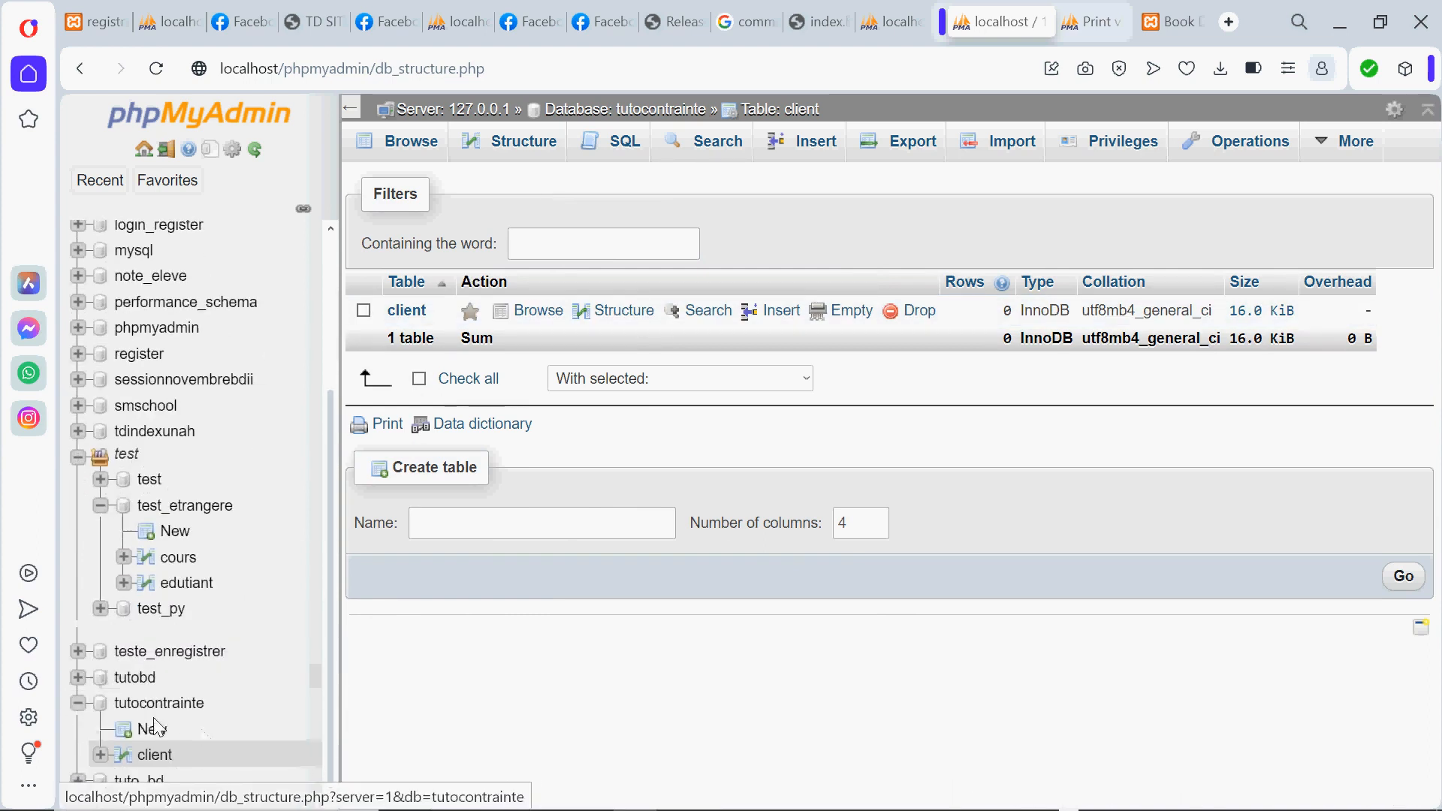
{"action": "left_click", "coordinate": [154, 757]}
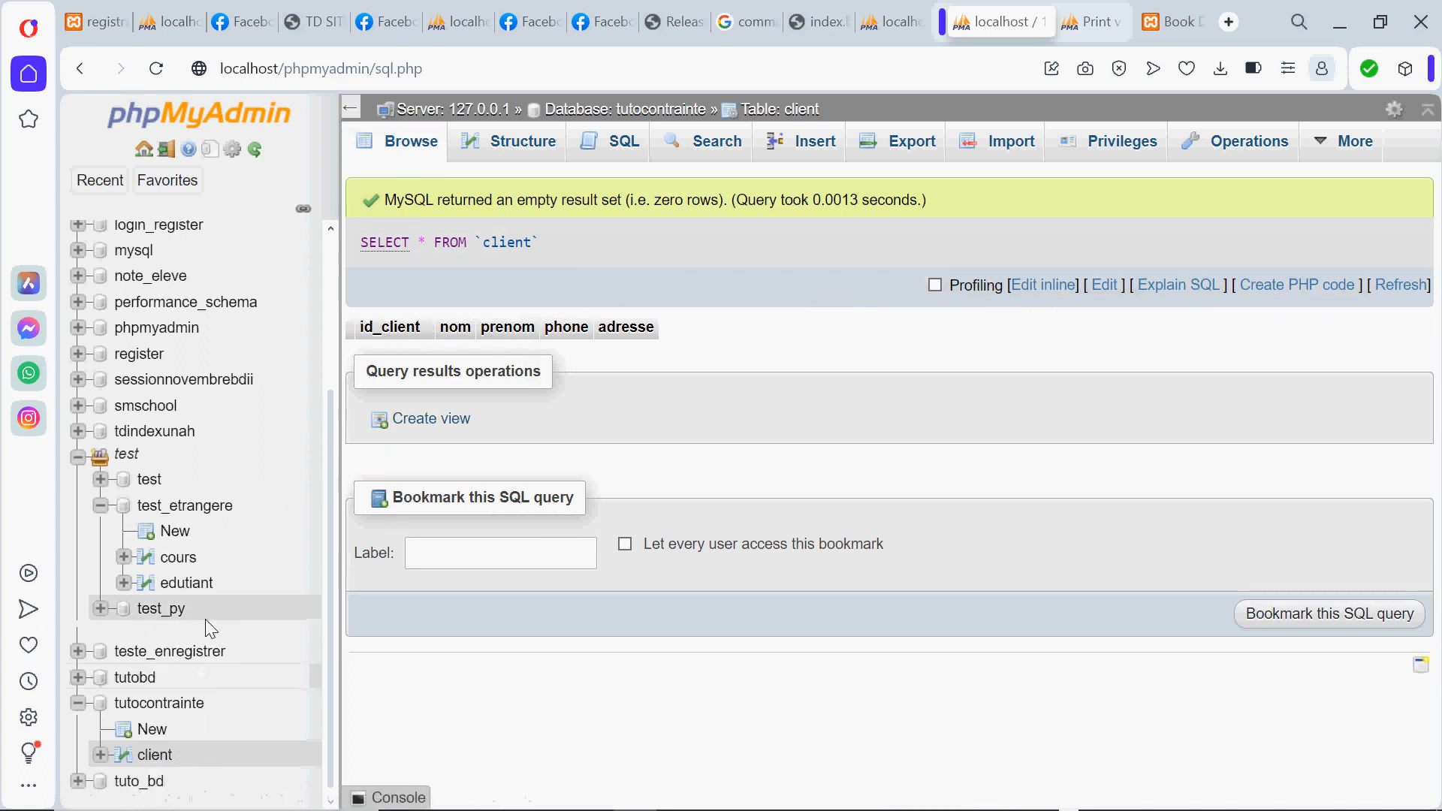
{"action": "left_click", "coordinate": [145, 757]}
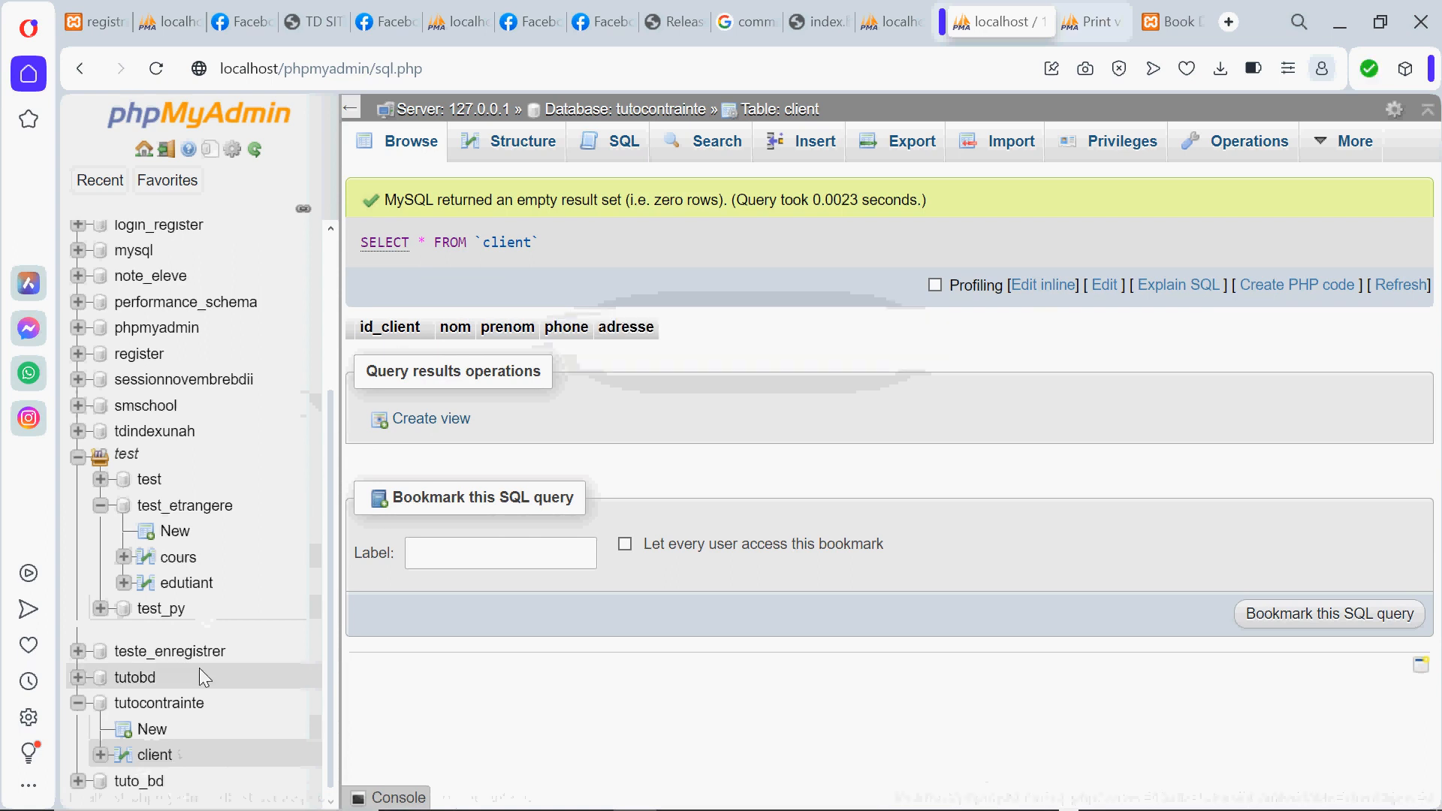
{"action": "left_click", "coordinate": [811, 149]}
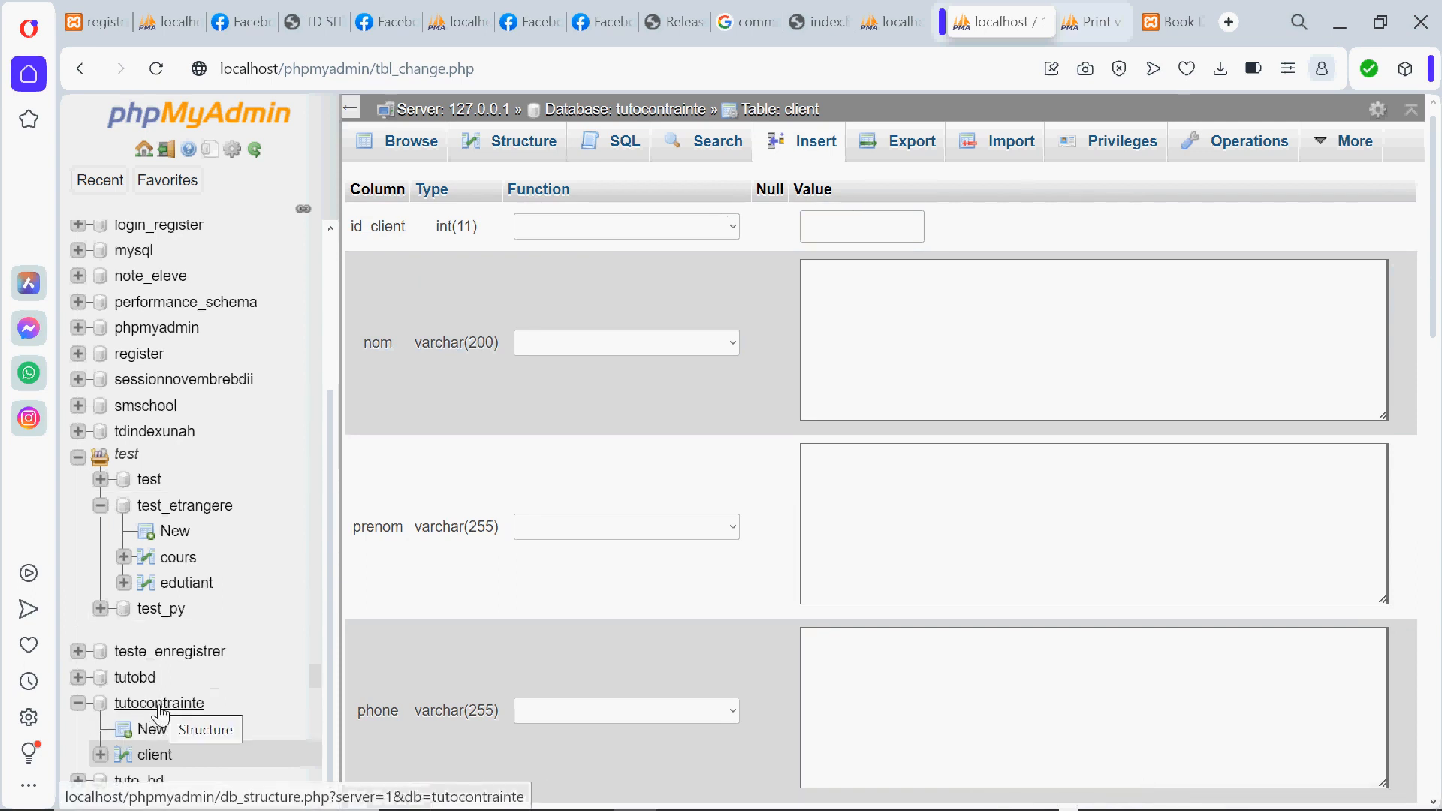
Start a new table in the tutocontrainte database and name its first column id_commande.
{"action": "left_click", "coordinate": [151, 729]}
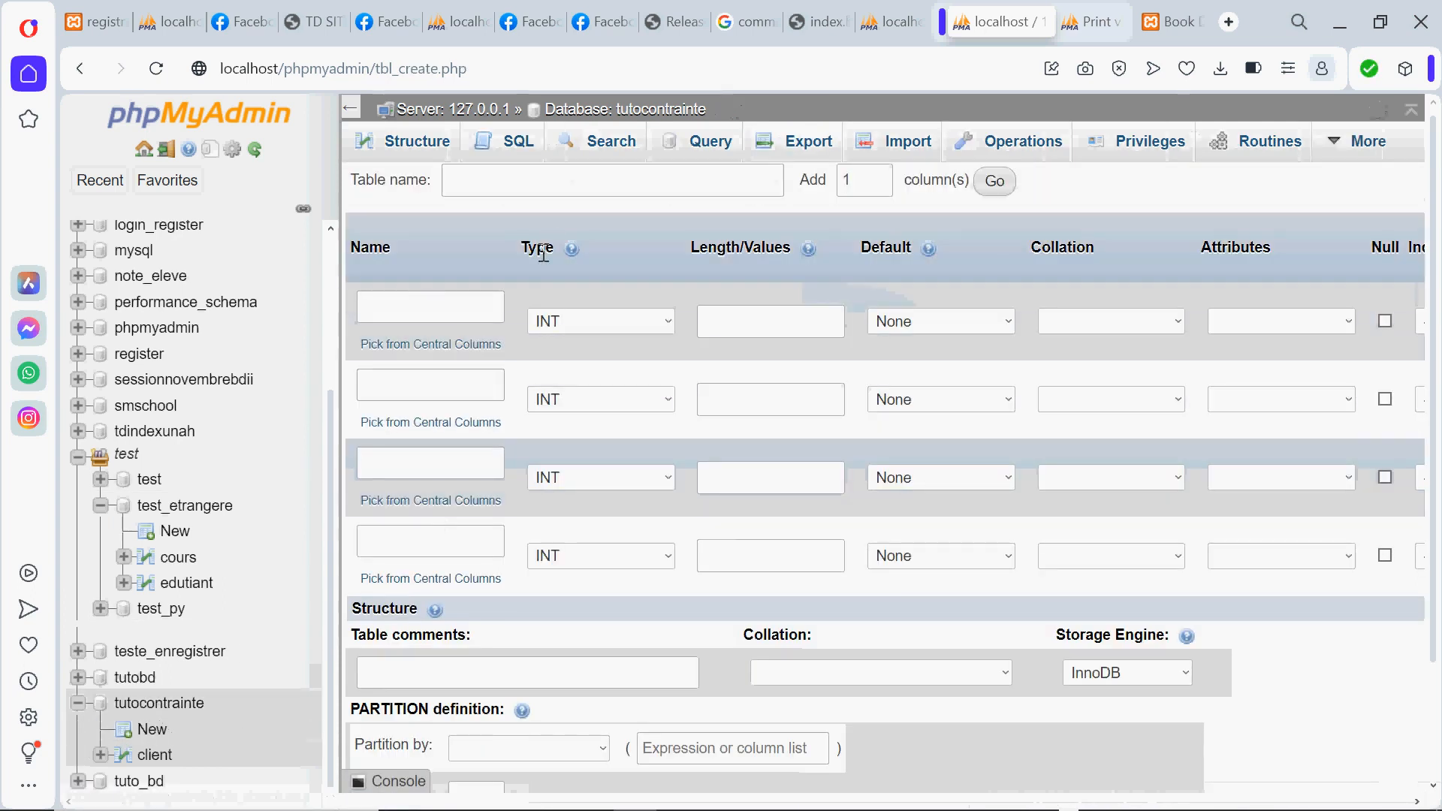
{"action": "left_click", "coordinate": [439, 306]}
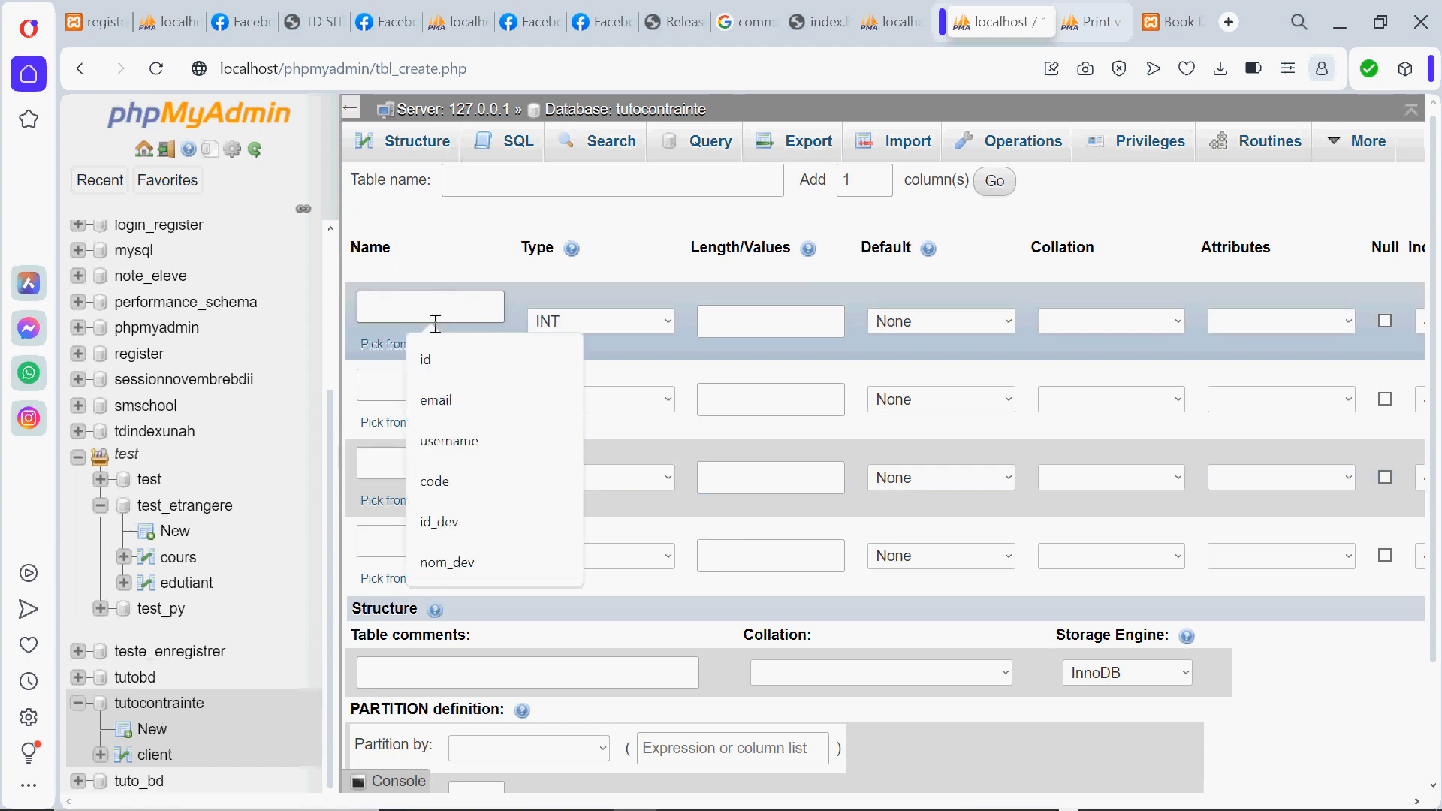
{"action": "left_click", "coordinate": [427, 359]}
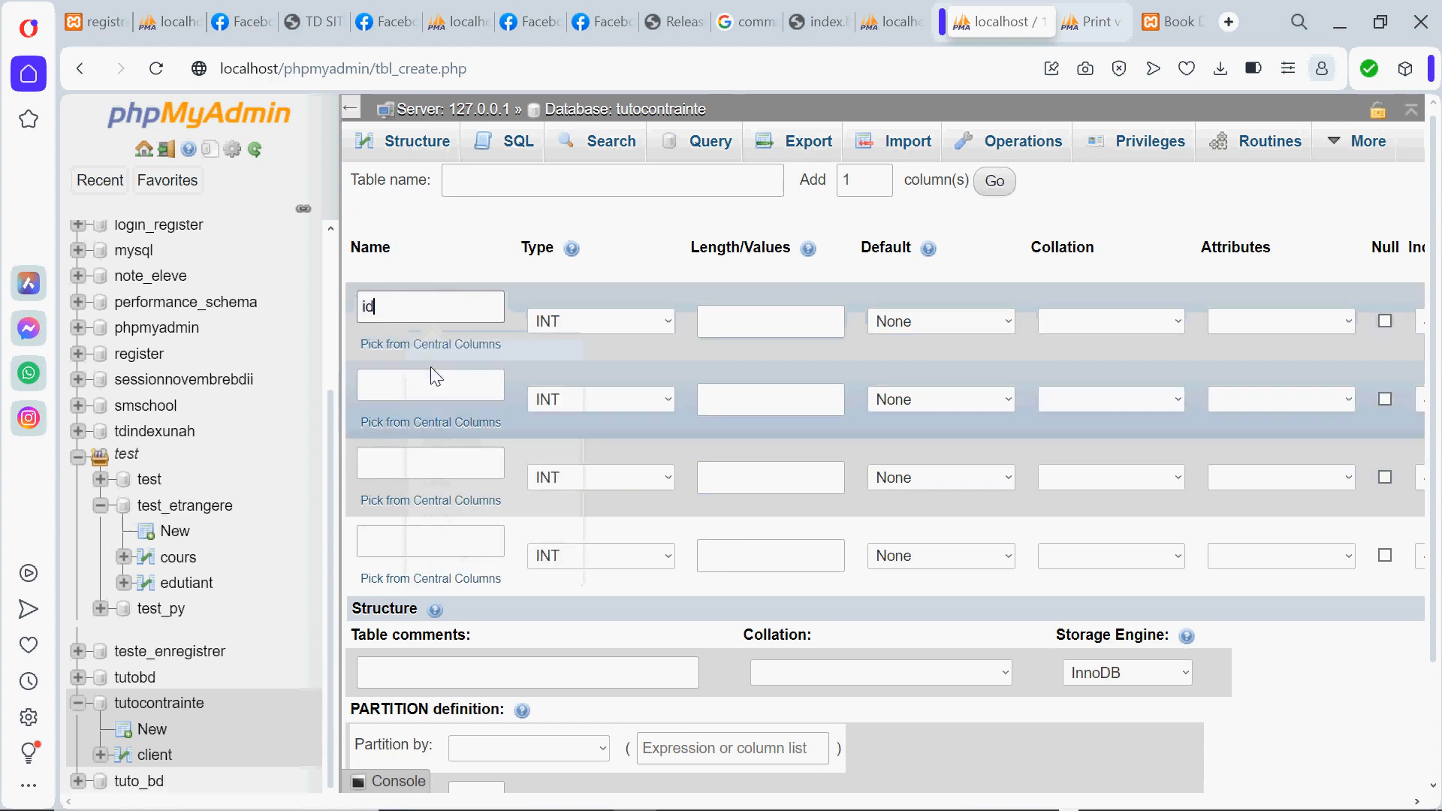
{"action": "type", "text": "_commande"}
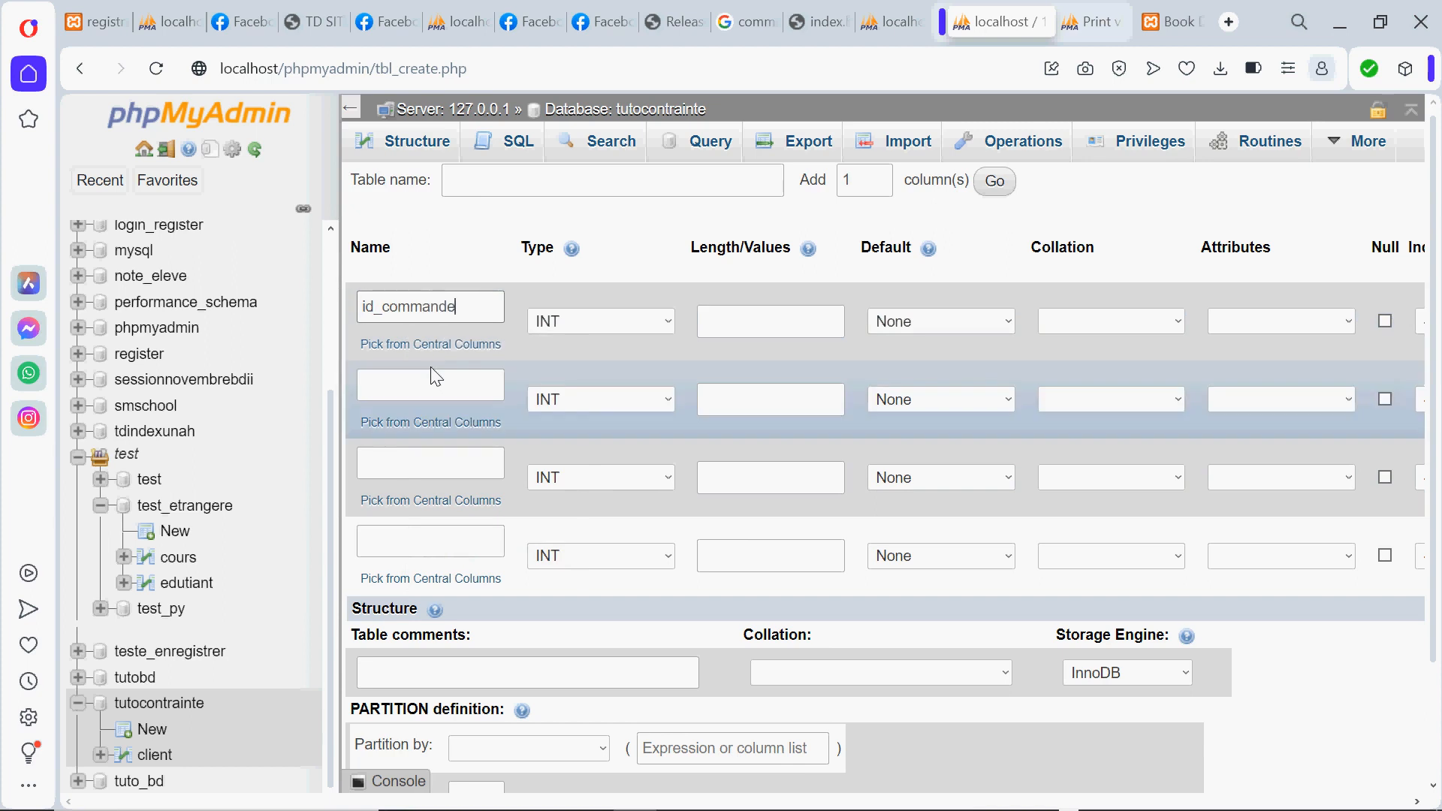
Name the new table's second column id_client and its third column nom_produit.
{"action": "left_click", "coordinate": [448, 376]}
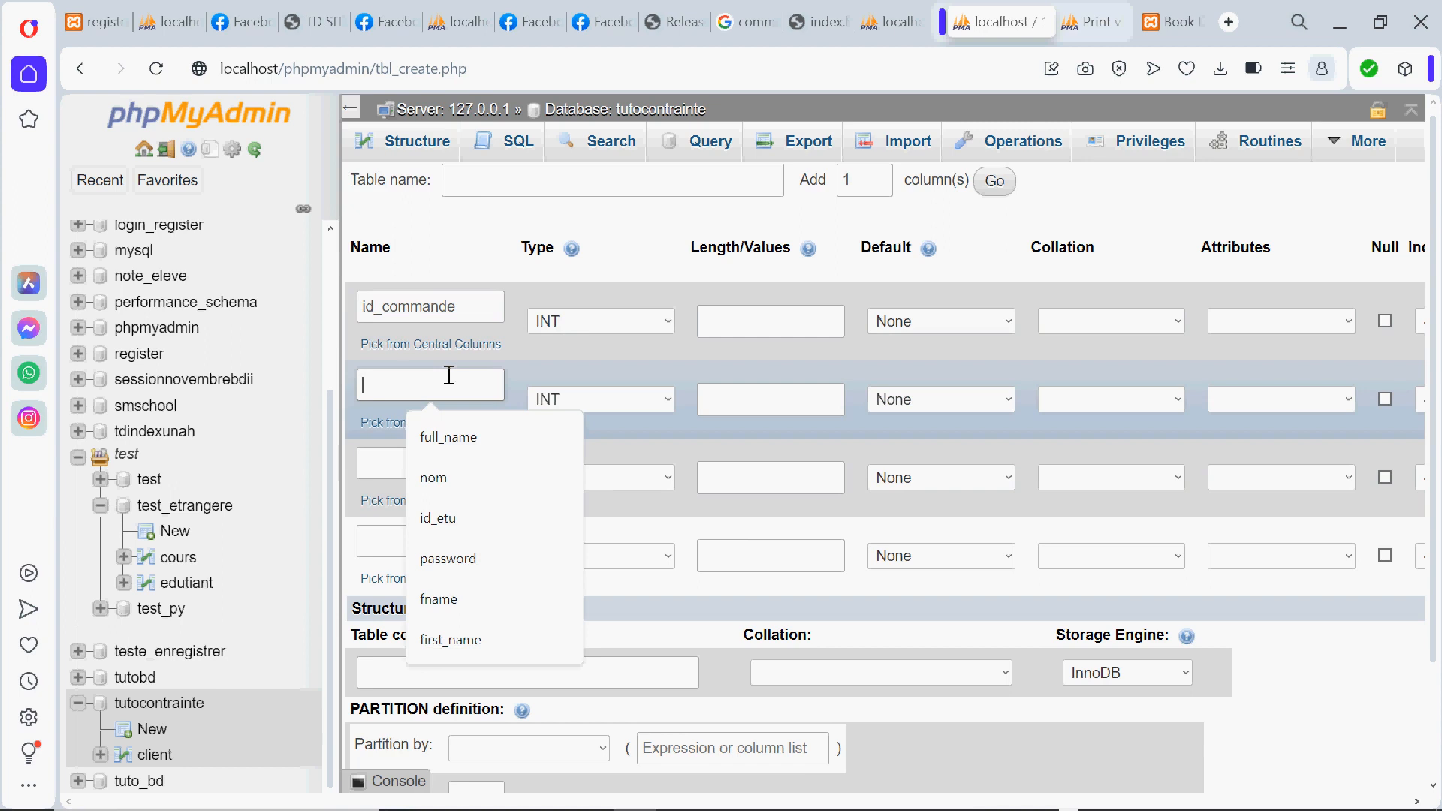
{"action": "type", "text": "id"}
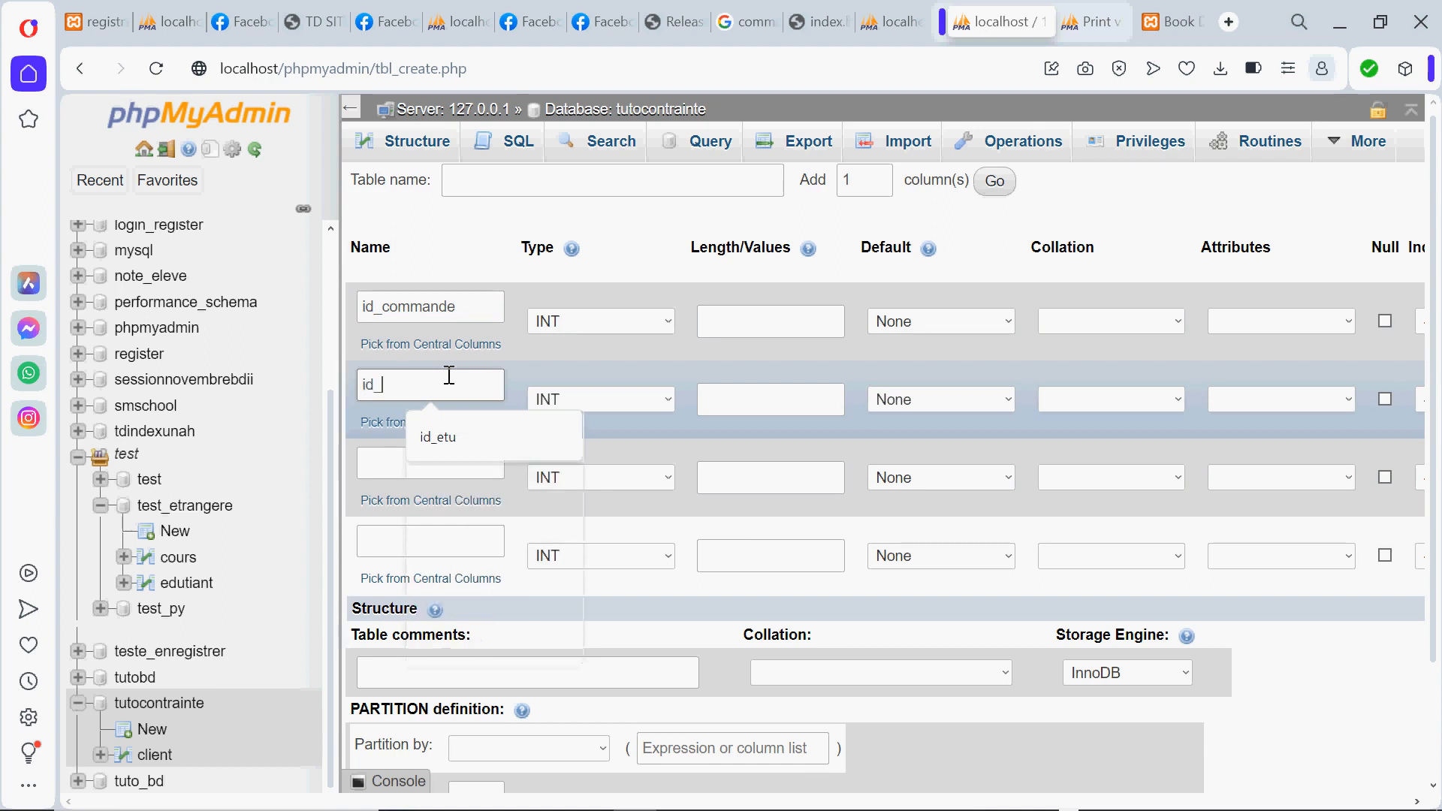
{"action": "type", "text": "_comm"}
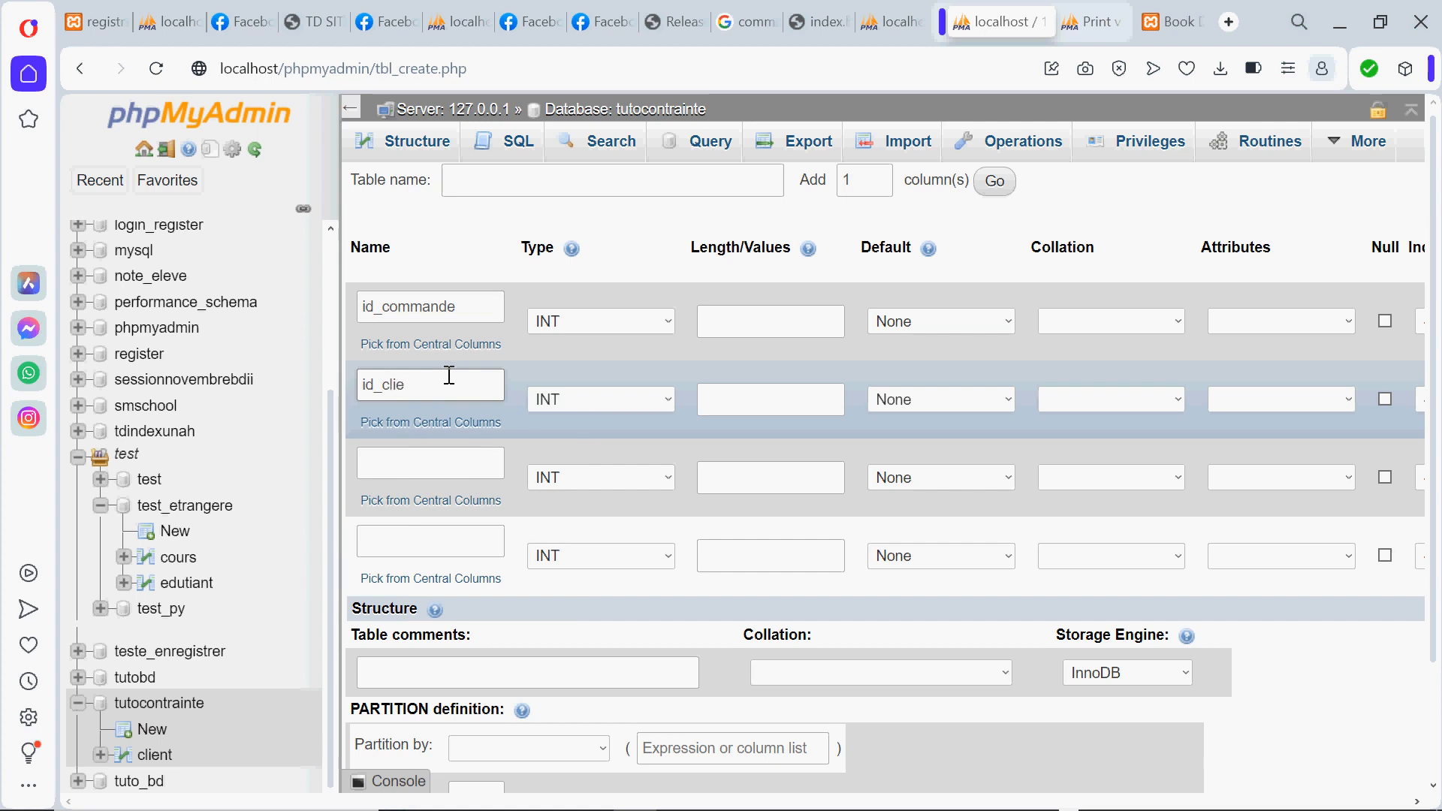
{"action": "left_click", "coordinate": [449, 376]}
{"action": "type", "text": "id_client"}
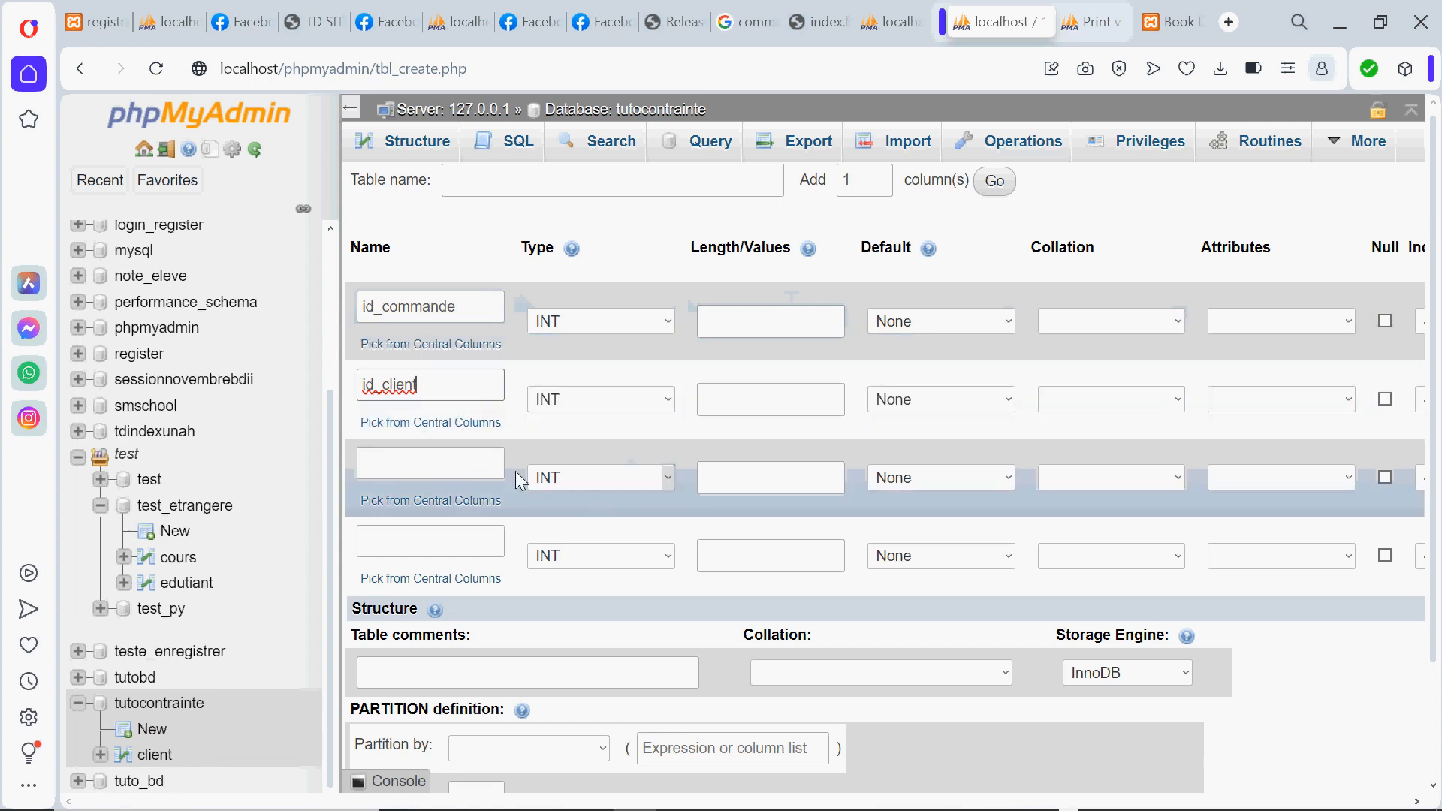
{"action": "left_click", "coordinate": [476, 456]}
{"action": "type", "text": "nom"}
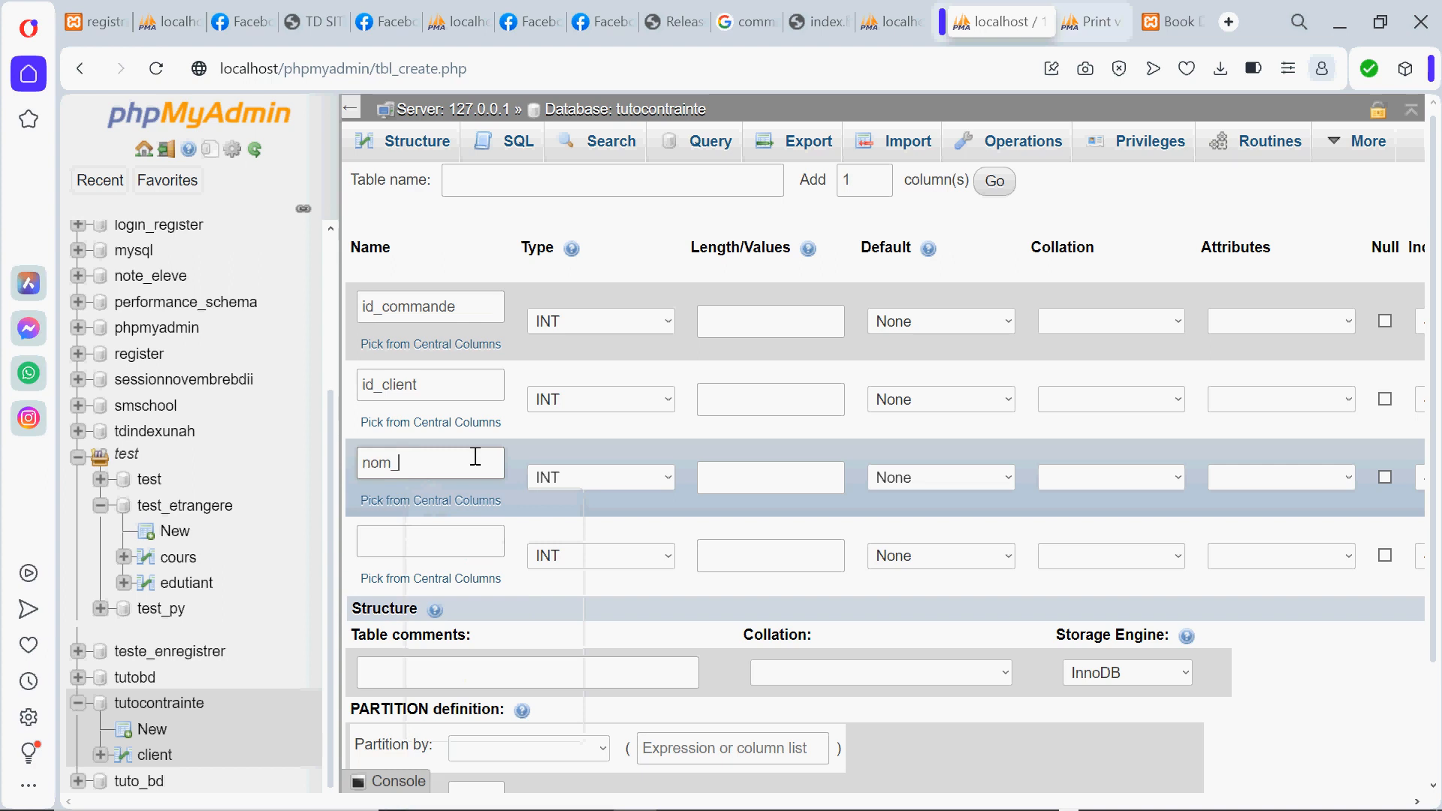
{"action": "type", "text": "_produit"}
{"action": "left_click", "coordinate": [441, 541]}
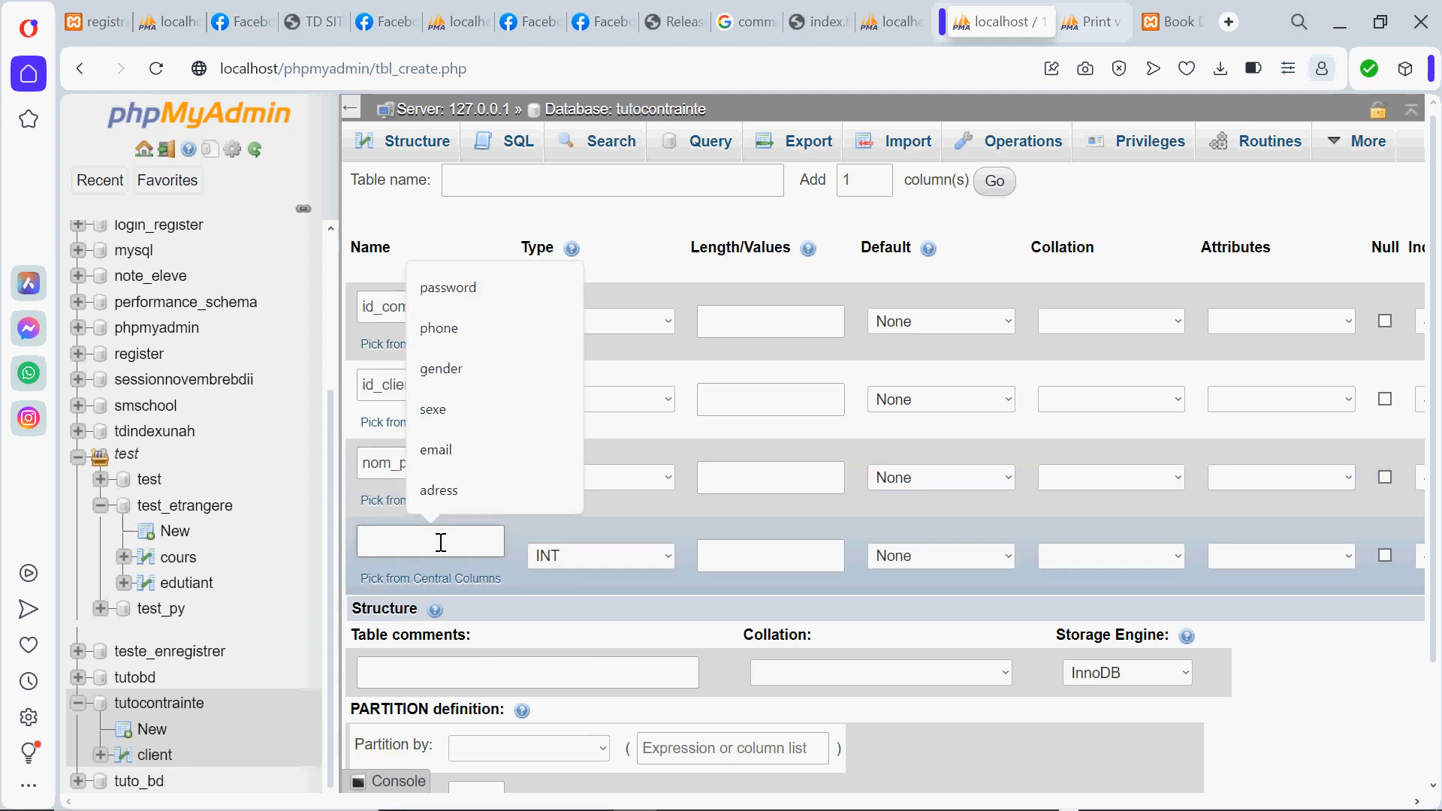
{"action": "type", "text": "data"}
{"action": "key", "text": "BackSpace"}
{"action": "key", "text": "BackSpace"}
{"action": "key", "text": "BackSpace"}
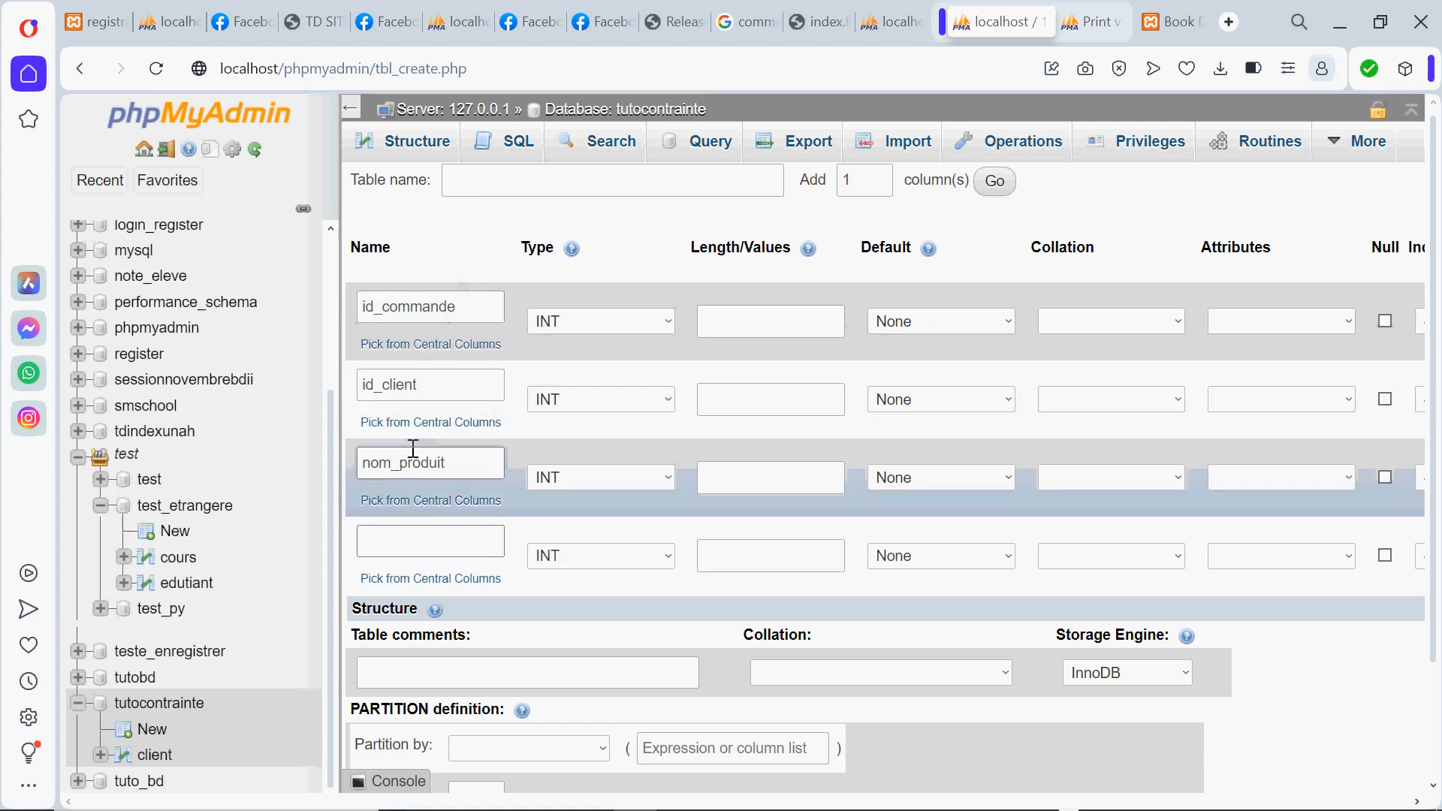
Name the new table's fourth column prix_produit.
{"action": "left_click", "coordinate": [414, 530]}
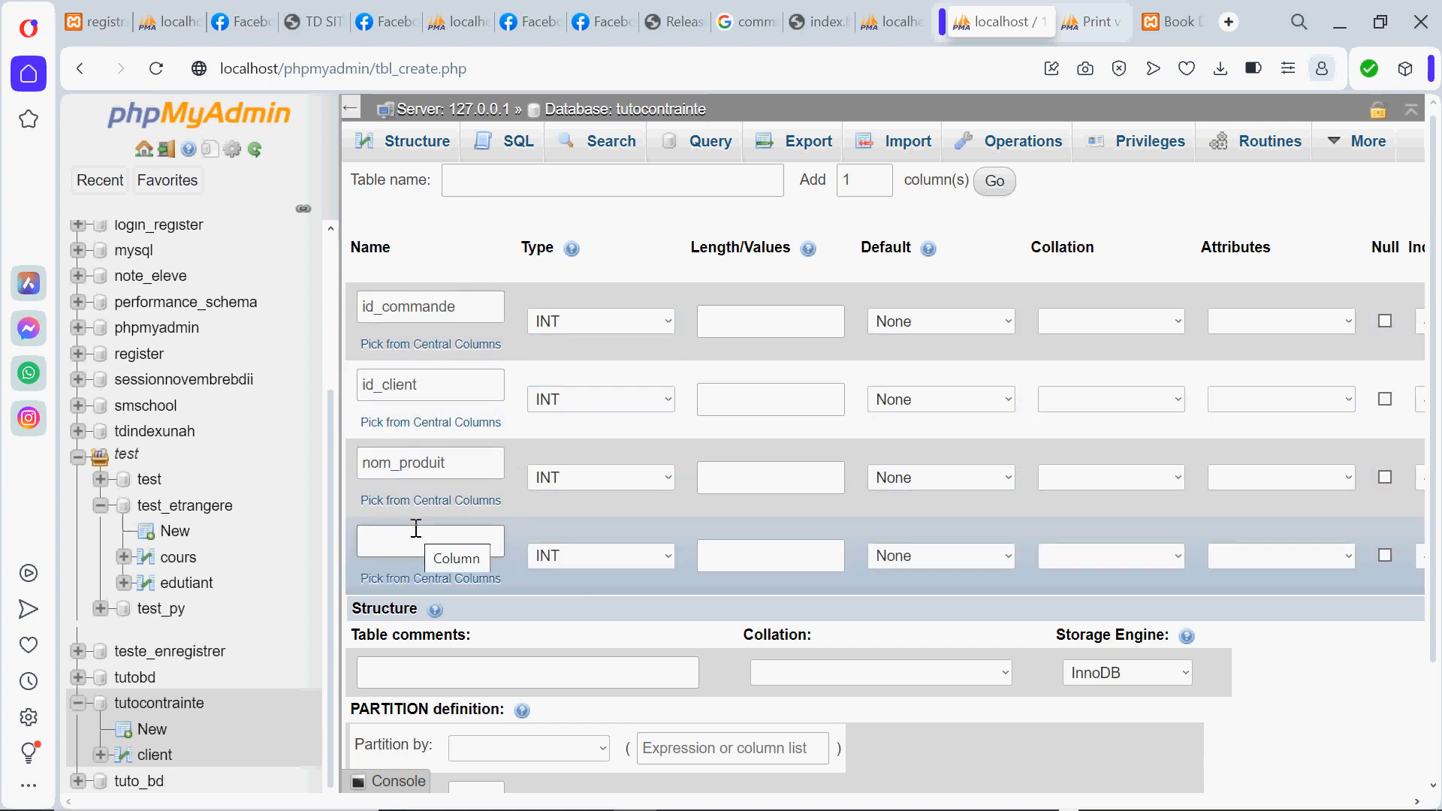
{"action": "type", "text": "pro"}
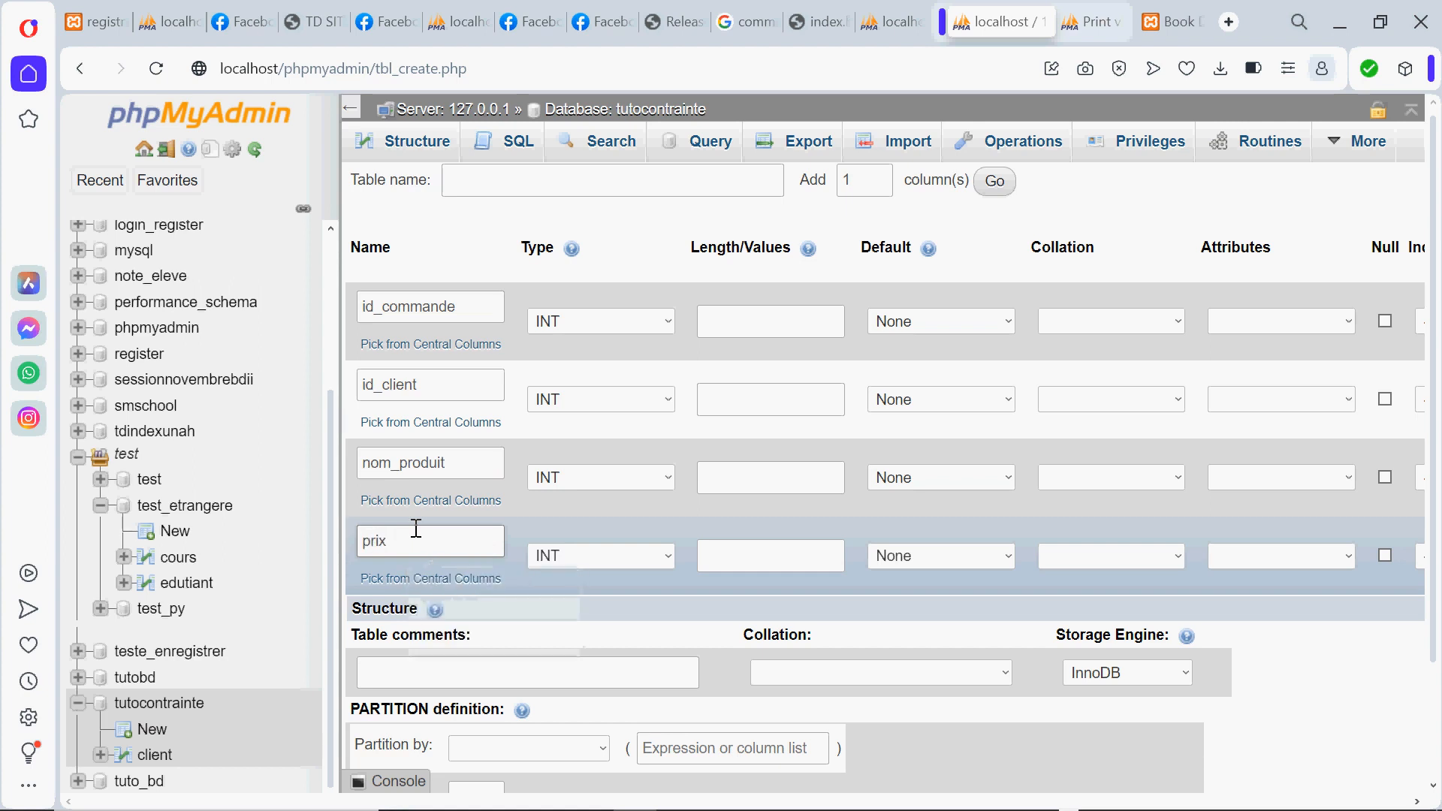
{"action": "type", "text": "_pr"}
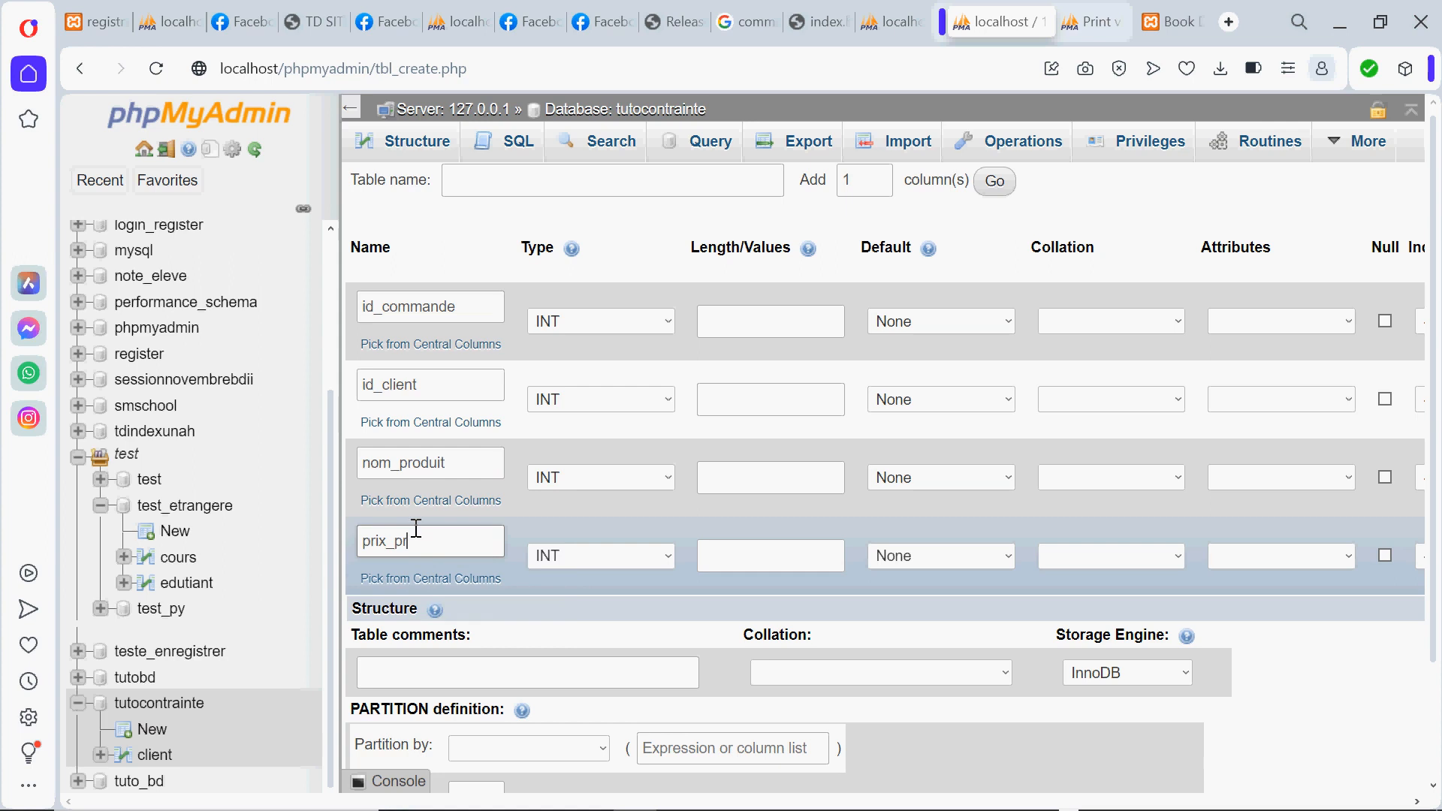
{"action": "type", "text": "oduiy"}
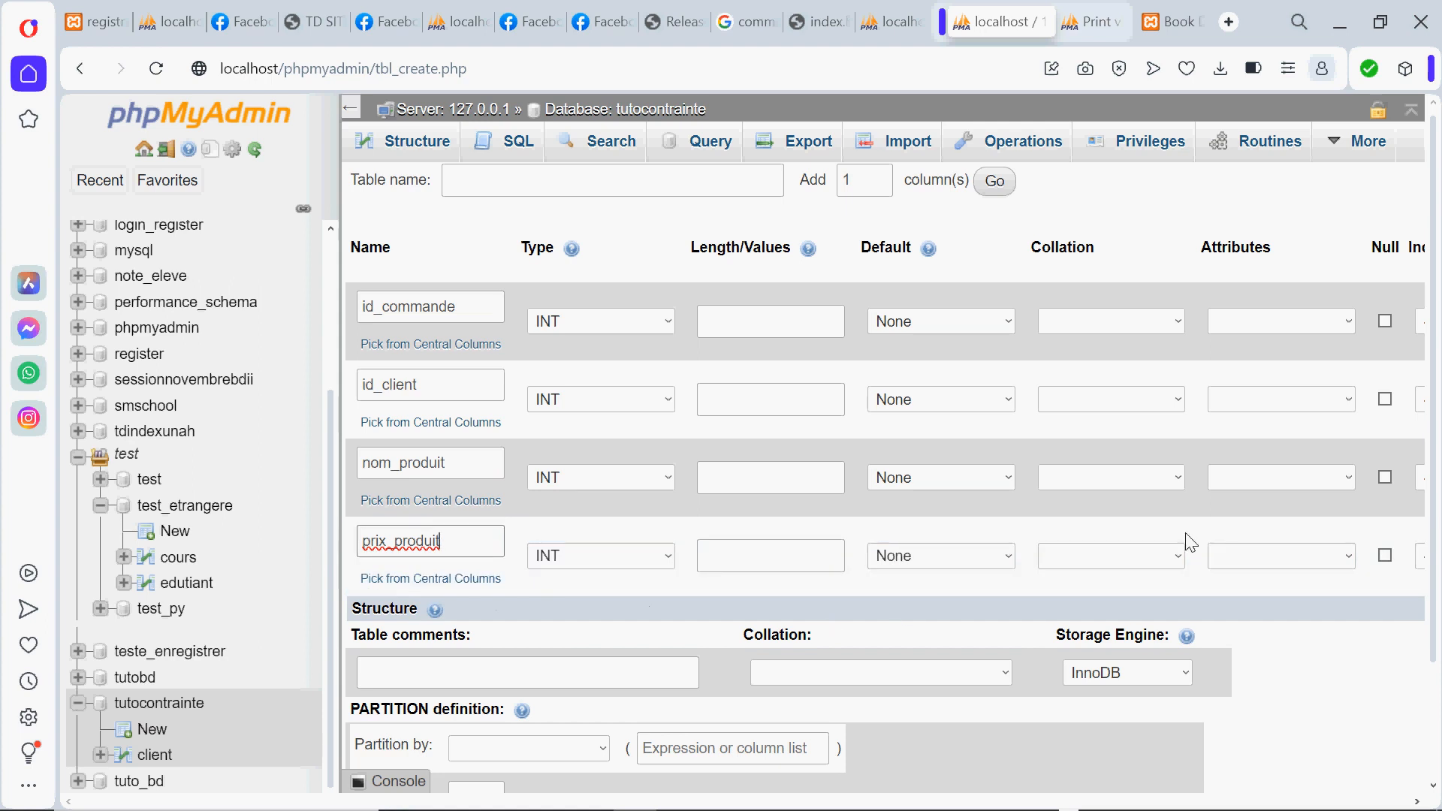
{"action": "scroll", "coordinate": [1423, 466], "scroll_direction": "down", "scroll_amount": 2}
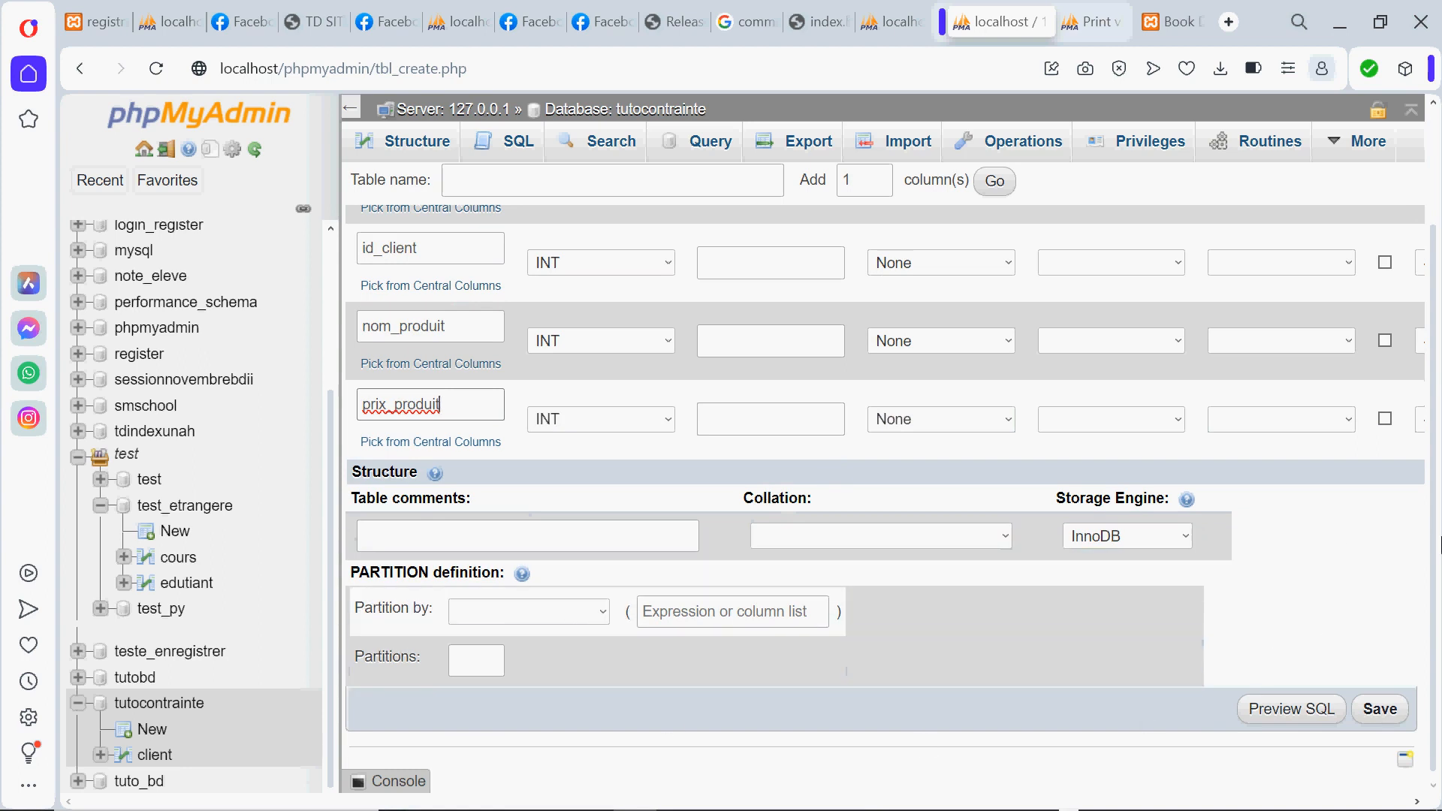
{"action": "scroll", "coordinate": [1439, 370], "scroll_direction": "up", "scroll_amount": 2}
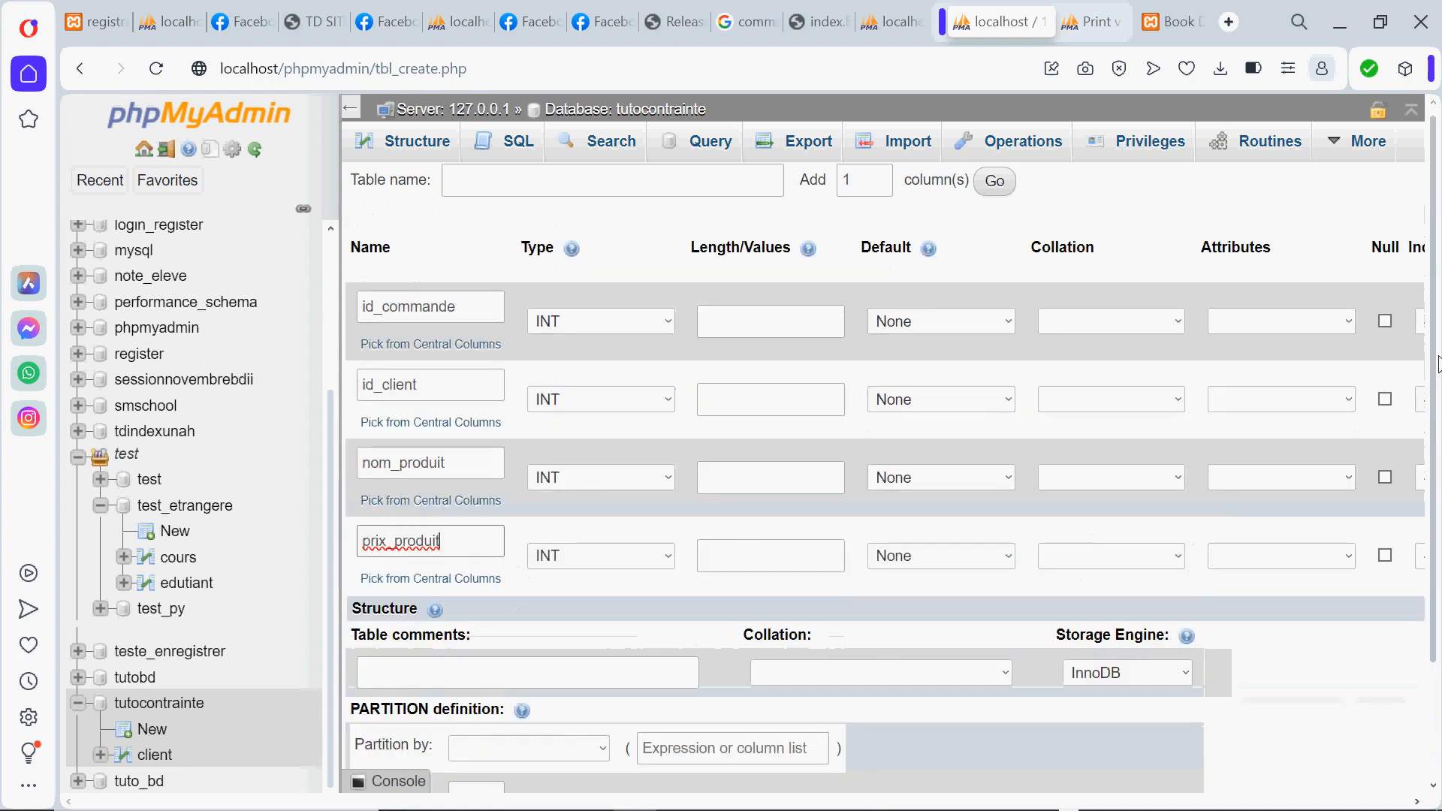
Name the new table commande.
{"action": "double_click", "coordinate": [864, 184]}
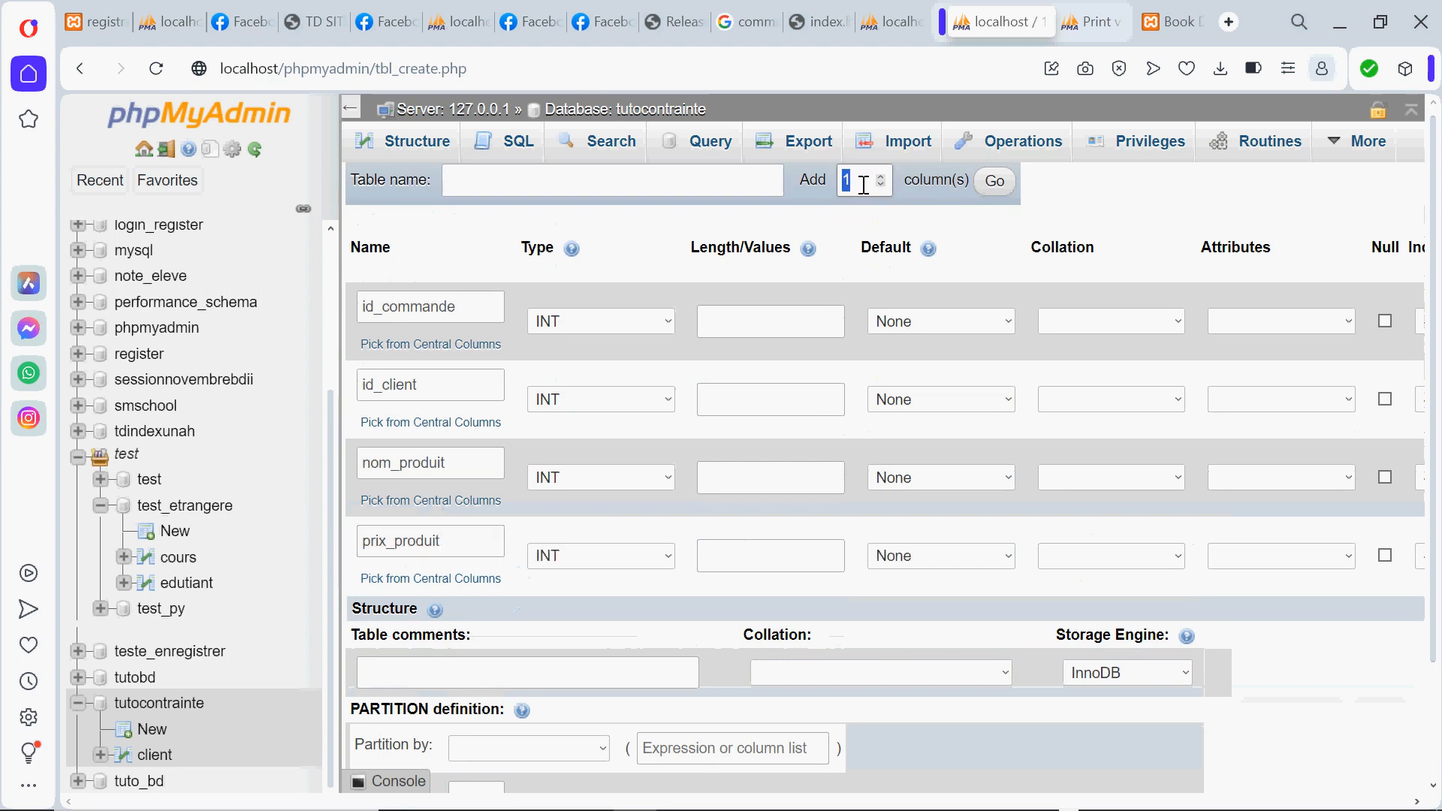
{"action": "left_click", "coordinate": [545, 184]}
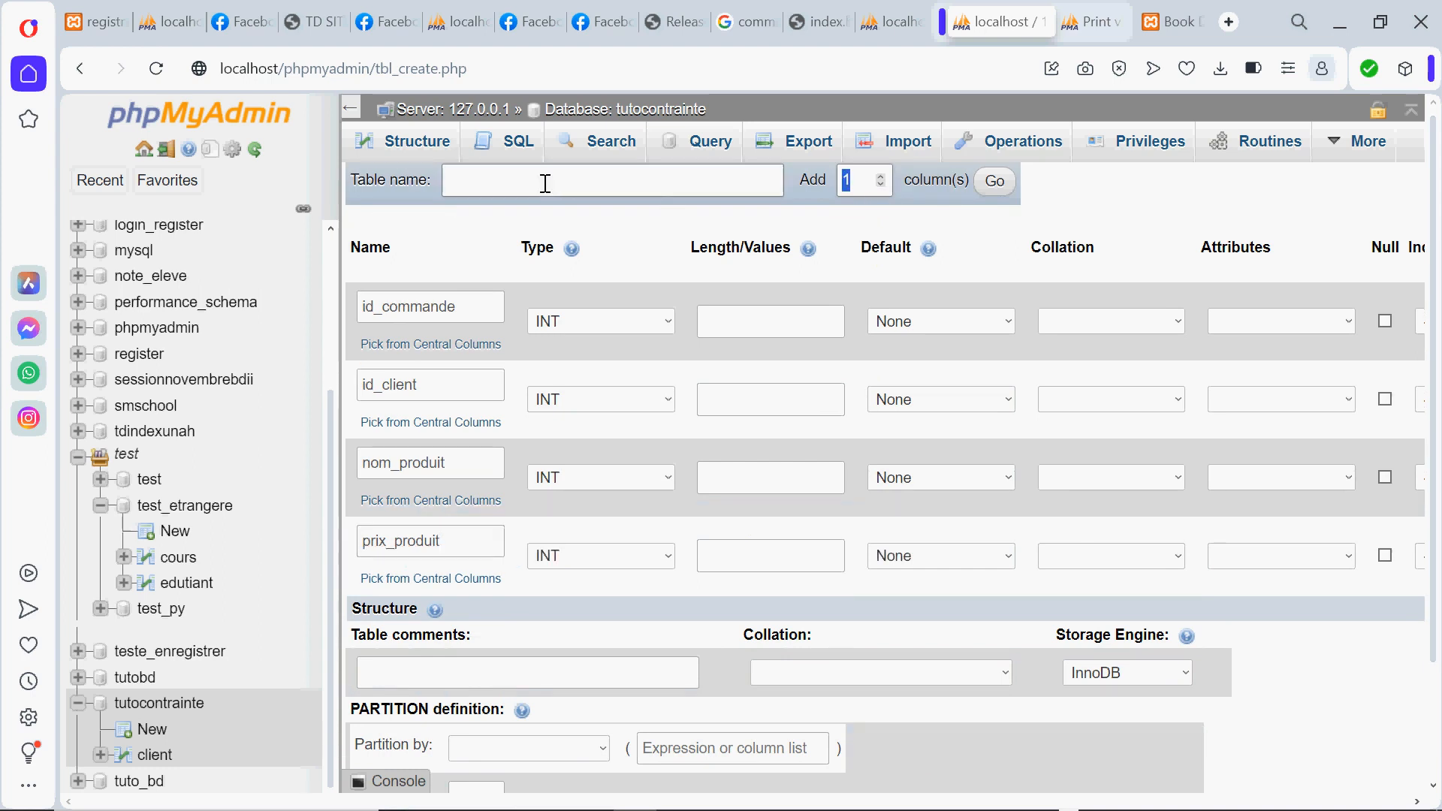
{"action": "type", "text": "co"}
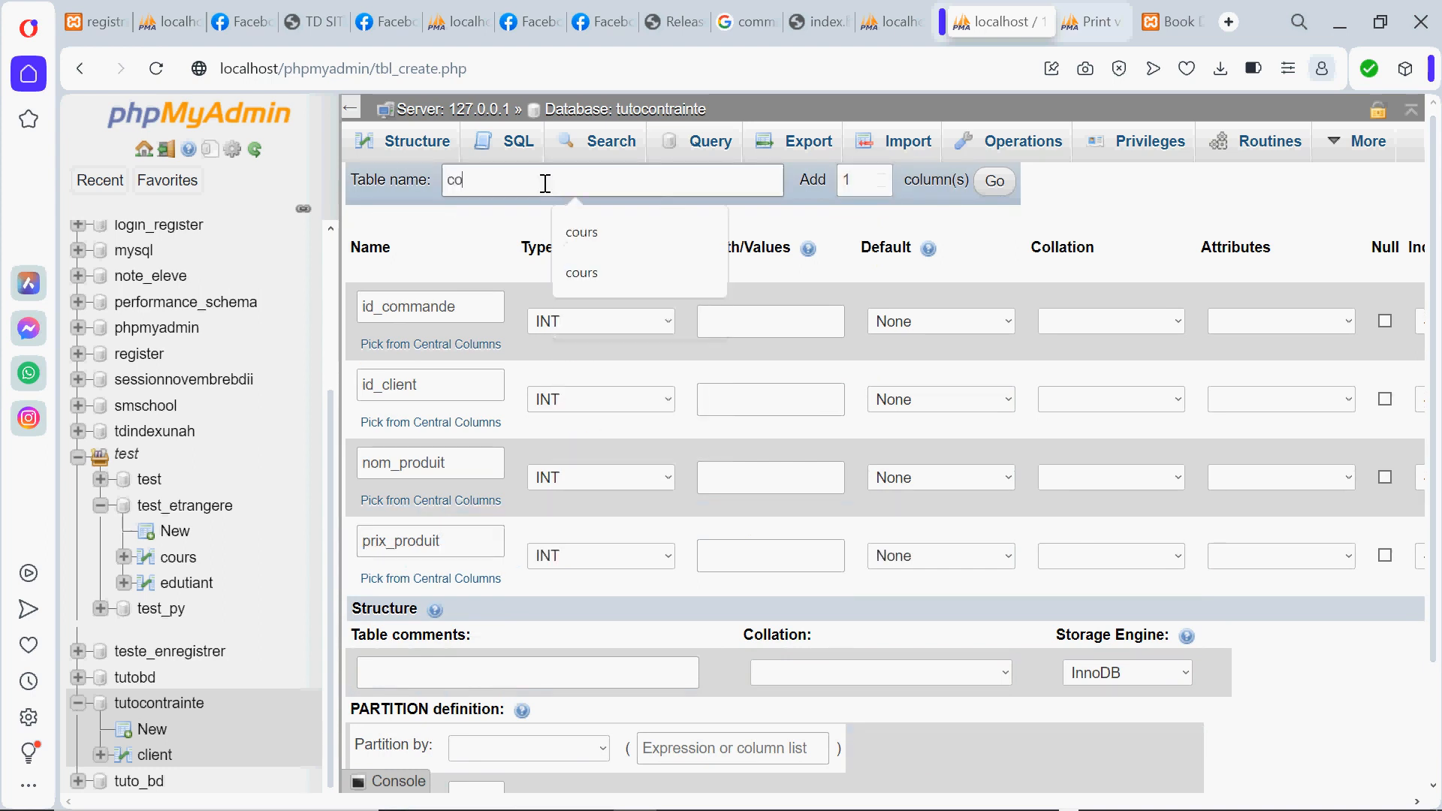
{"action": "type", "text": "mman"}
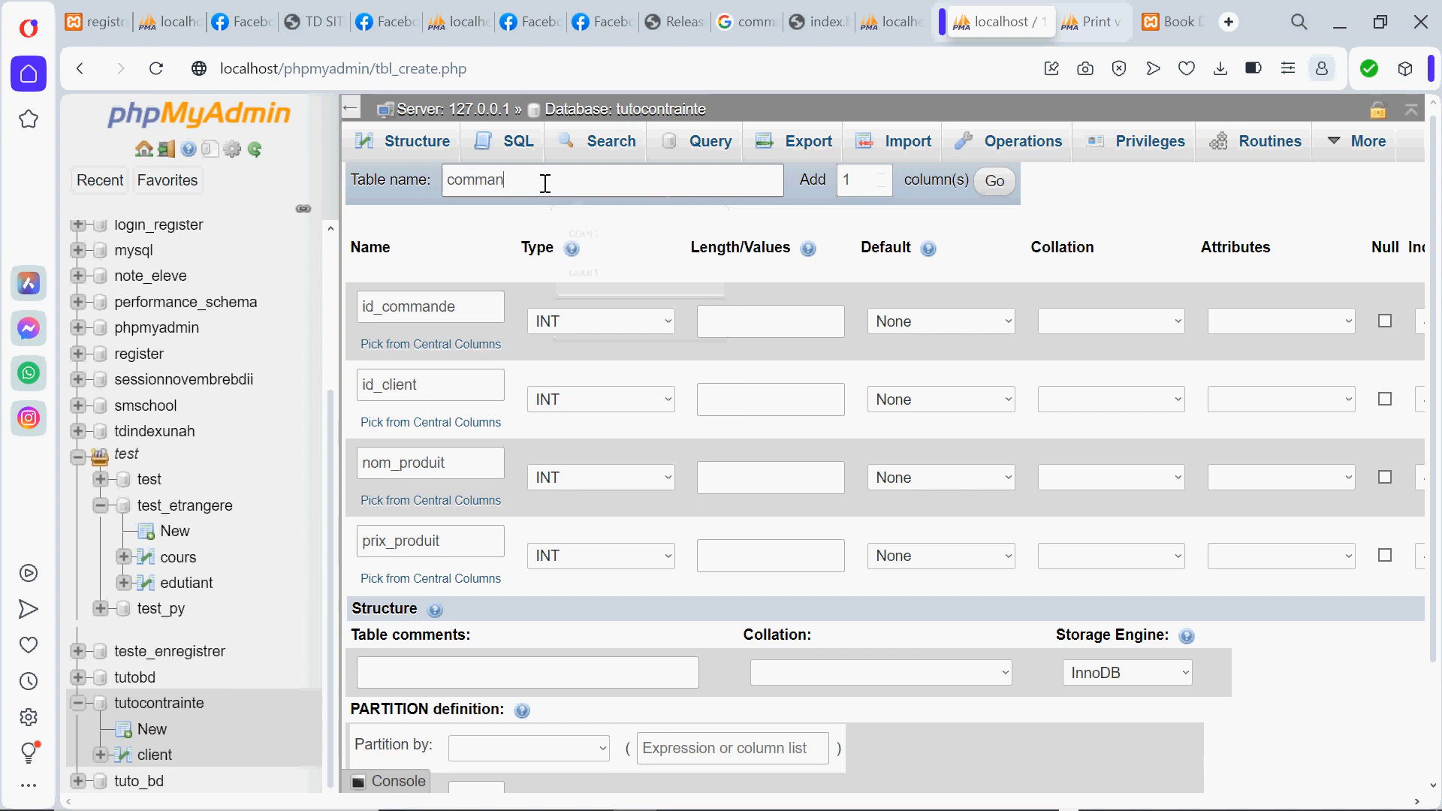
{"action": "type", "text": "de"}
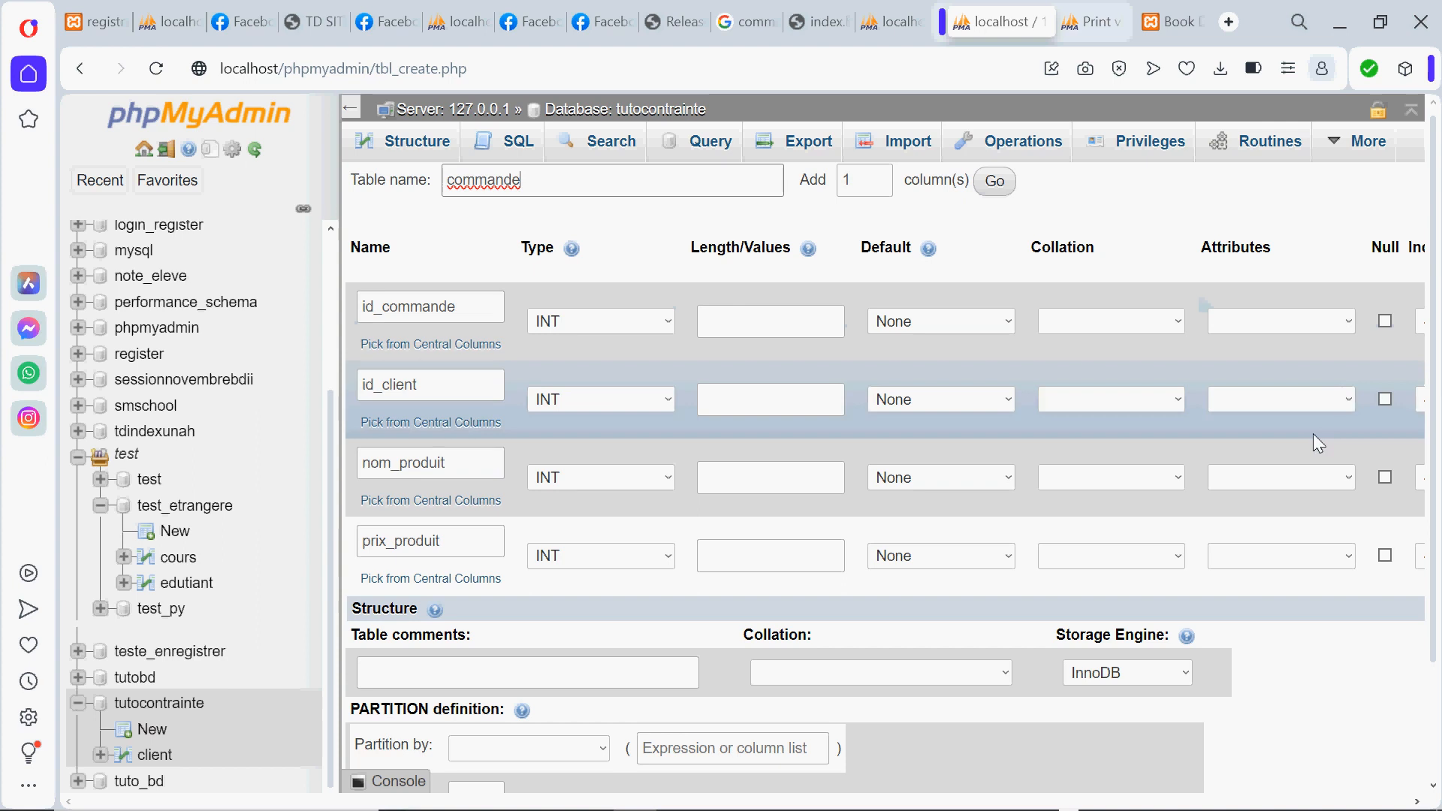
Add one more column to the commande table and name it qte.
{"action": "left_click_drag", "start_coordinate": [1431, 386], "coordinate": [1431, 574]}
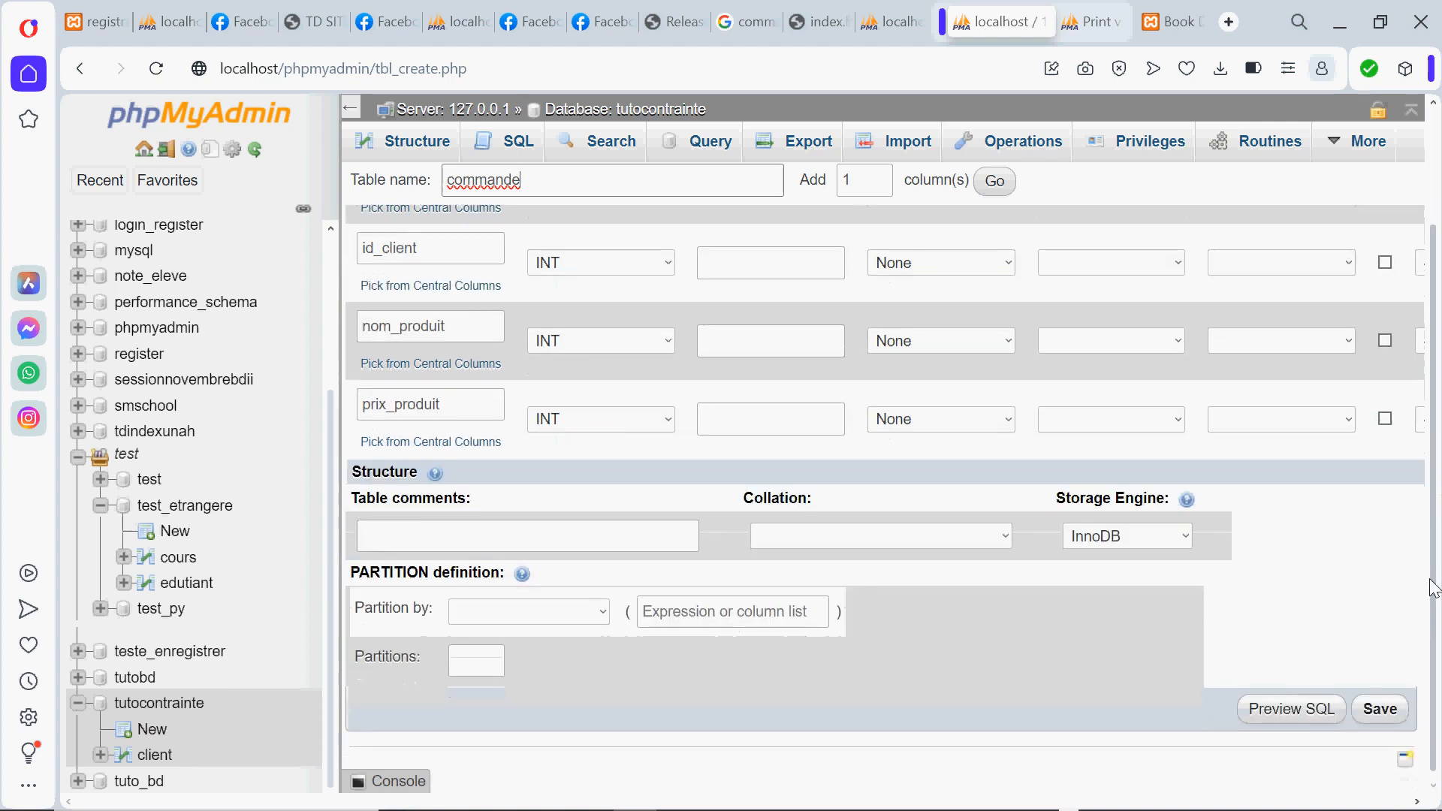
{"action": "scroll", "coordinate": [1389, 407], "scroll_direction": "up", "scroll_amount": 1}
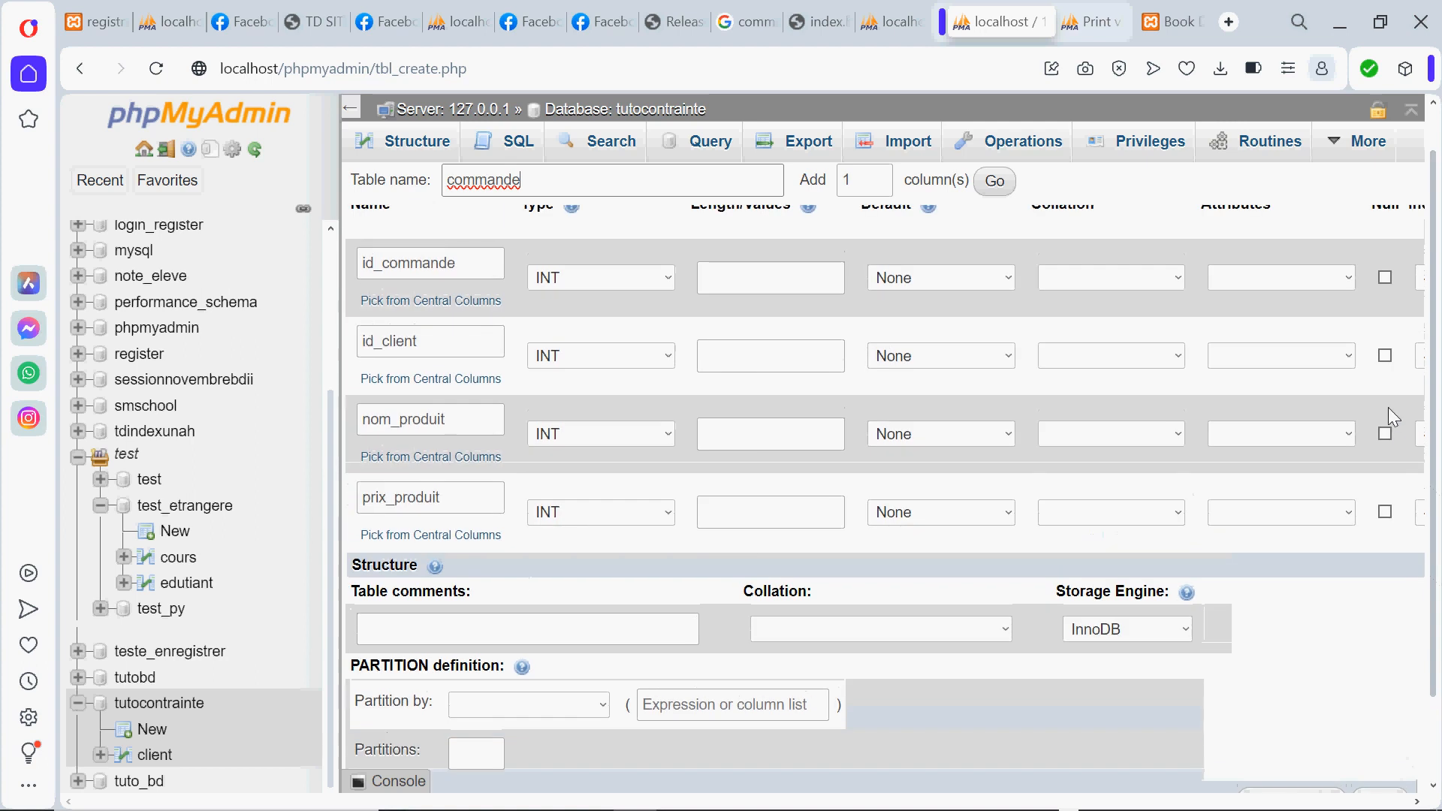
{"action": "scroll", "coordinate": [1388, 407], "scroll_direction": "up", "scroll_amount": 1}
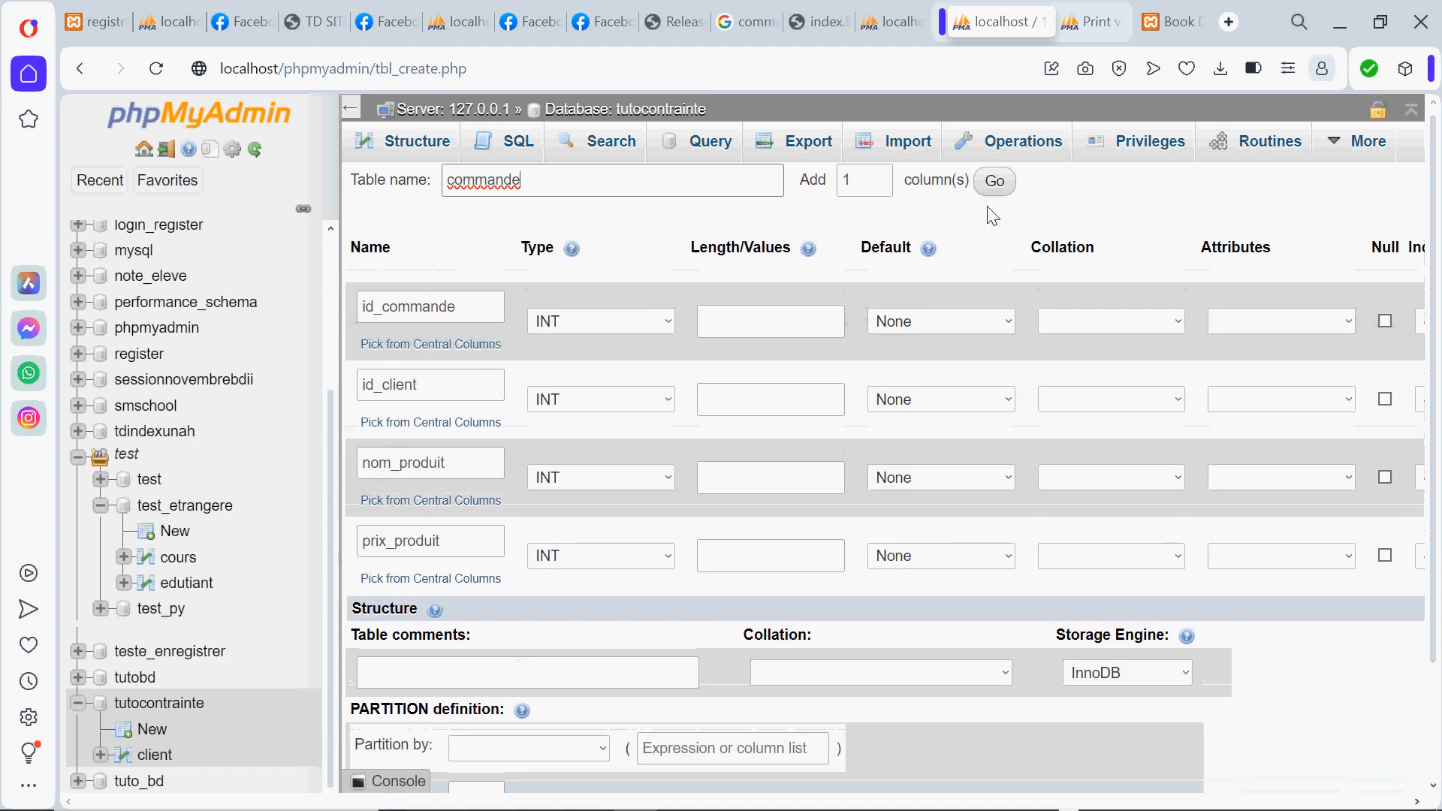
{"action": "left_click", "coordinate": [853, 186]}
{"action": "key", "text": "BackSpace"}
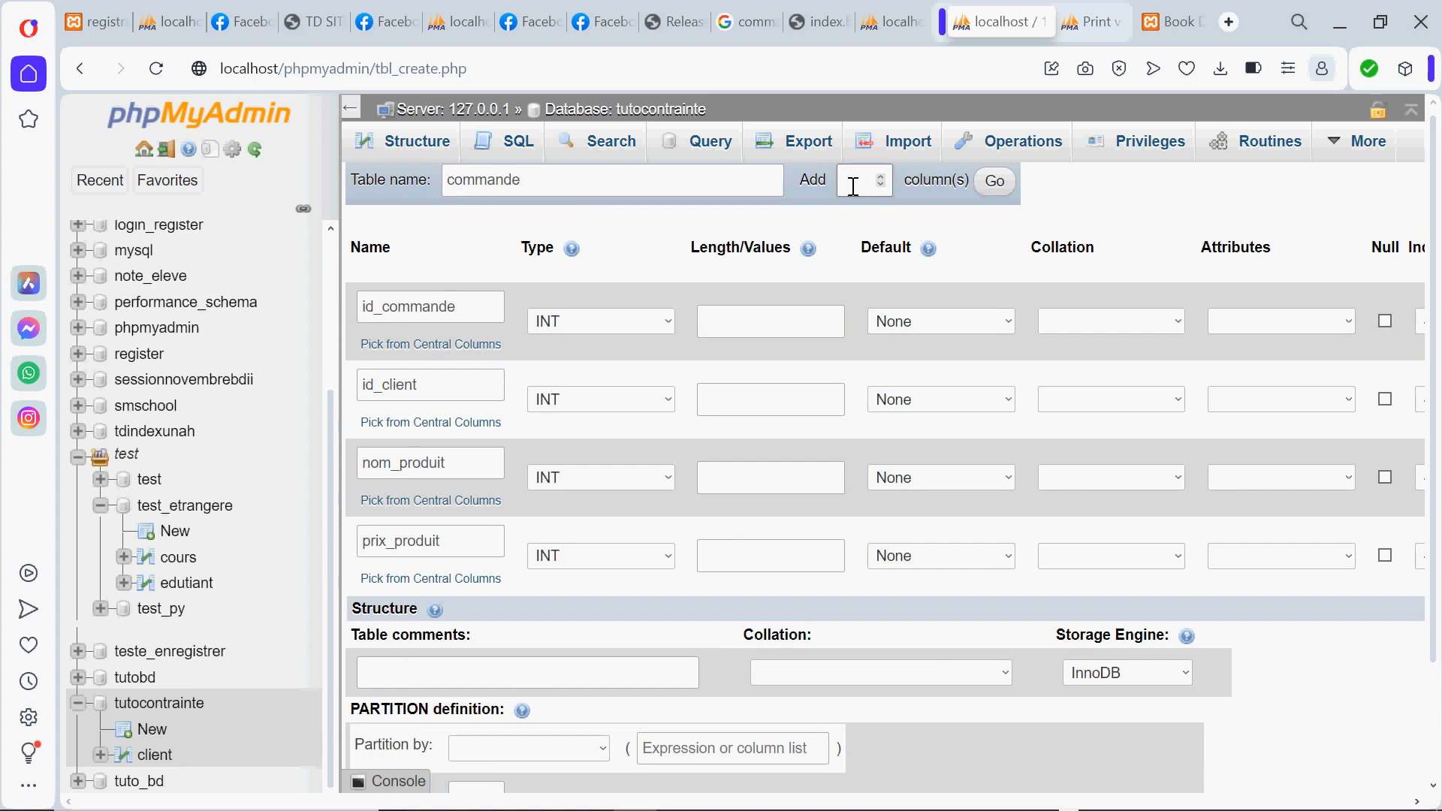
{"action": "left_click", "coordinate": [995, 188]}
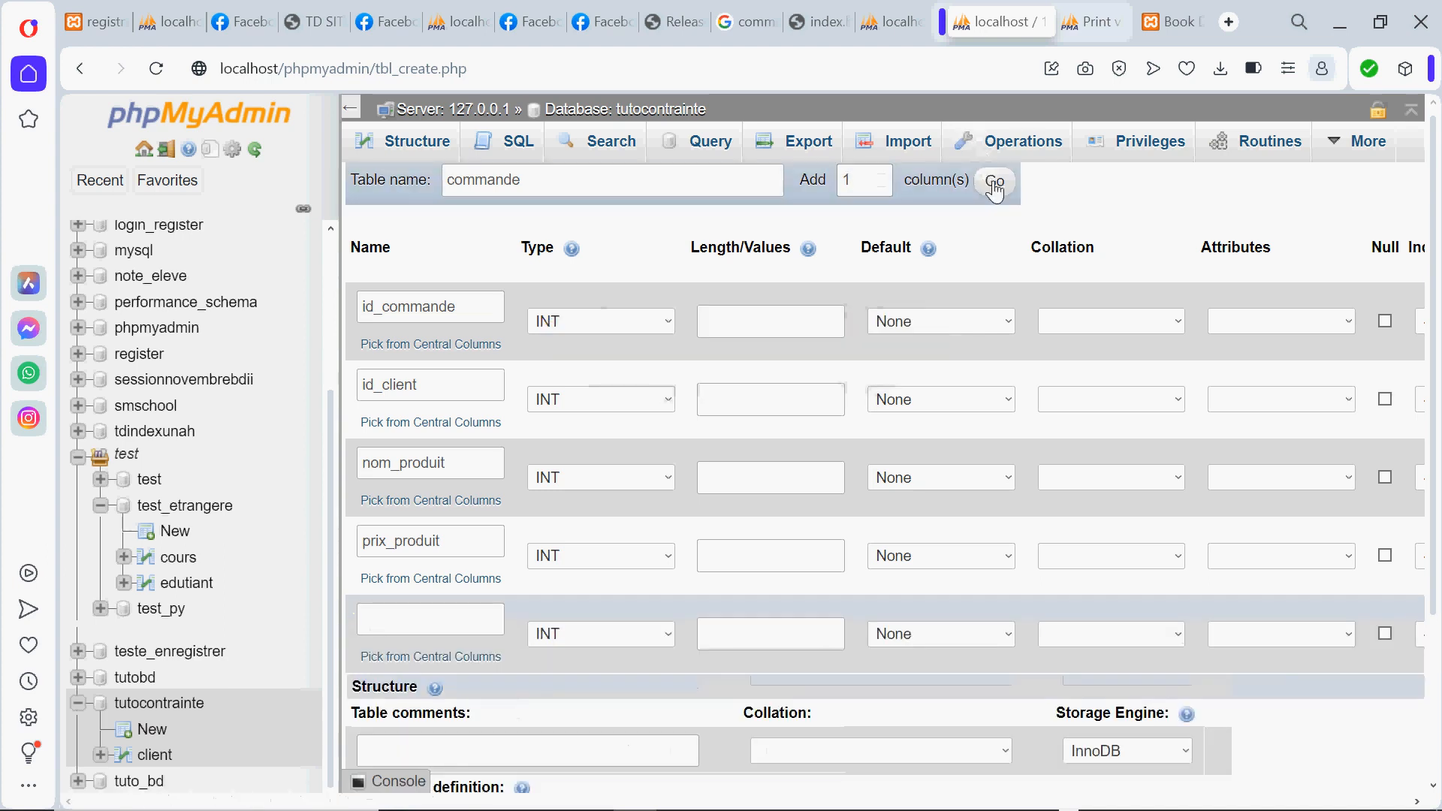
{"action": "left_click", "coordinate": [427, 621]}
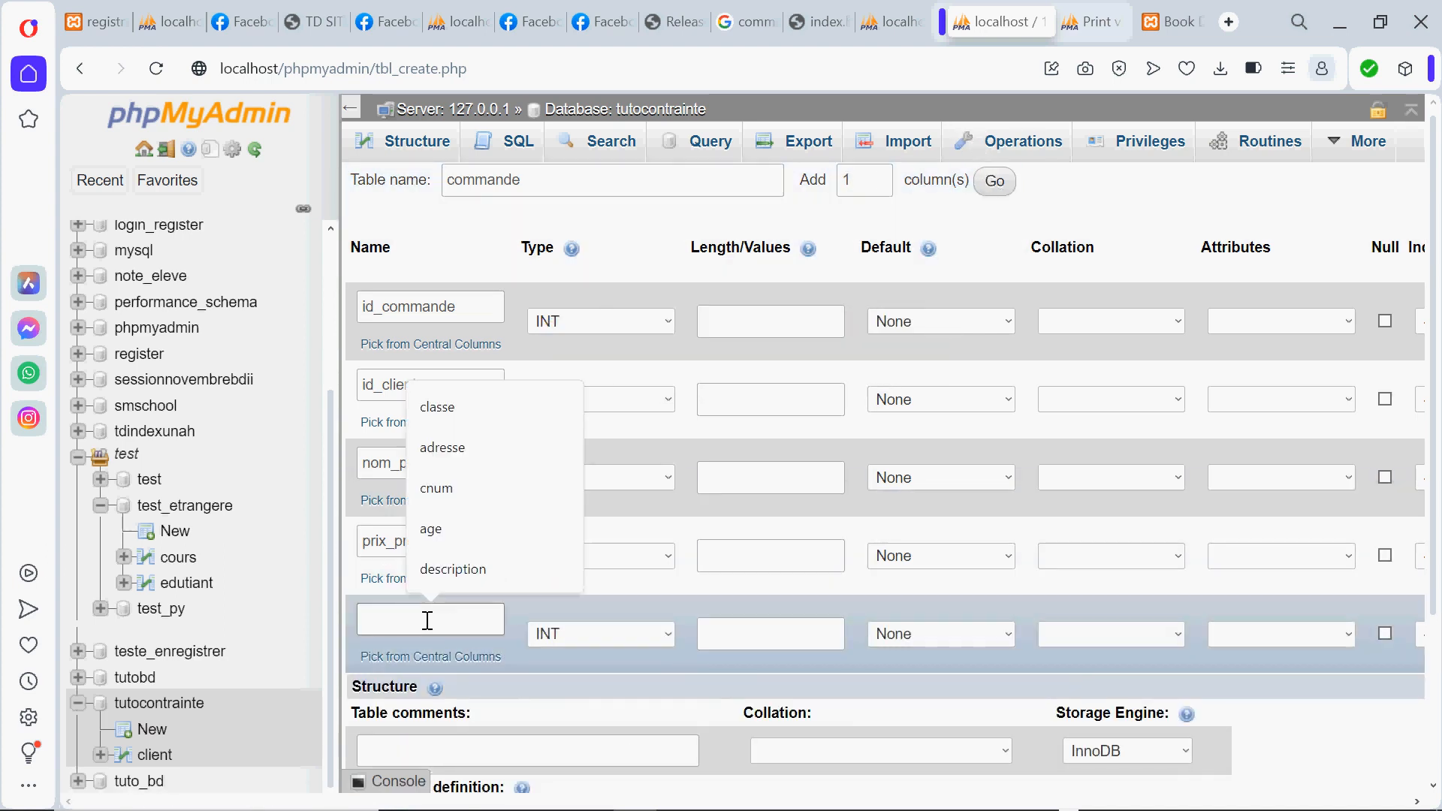
{"action": "type", "text": "q"}
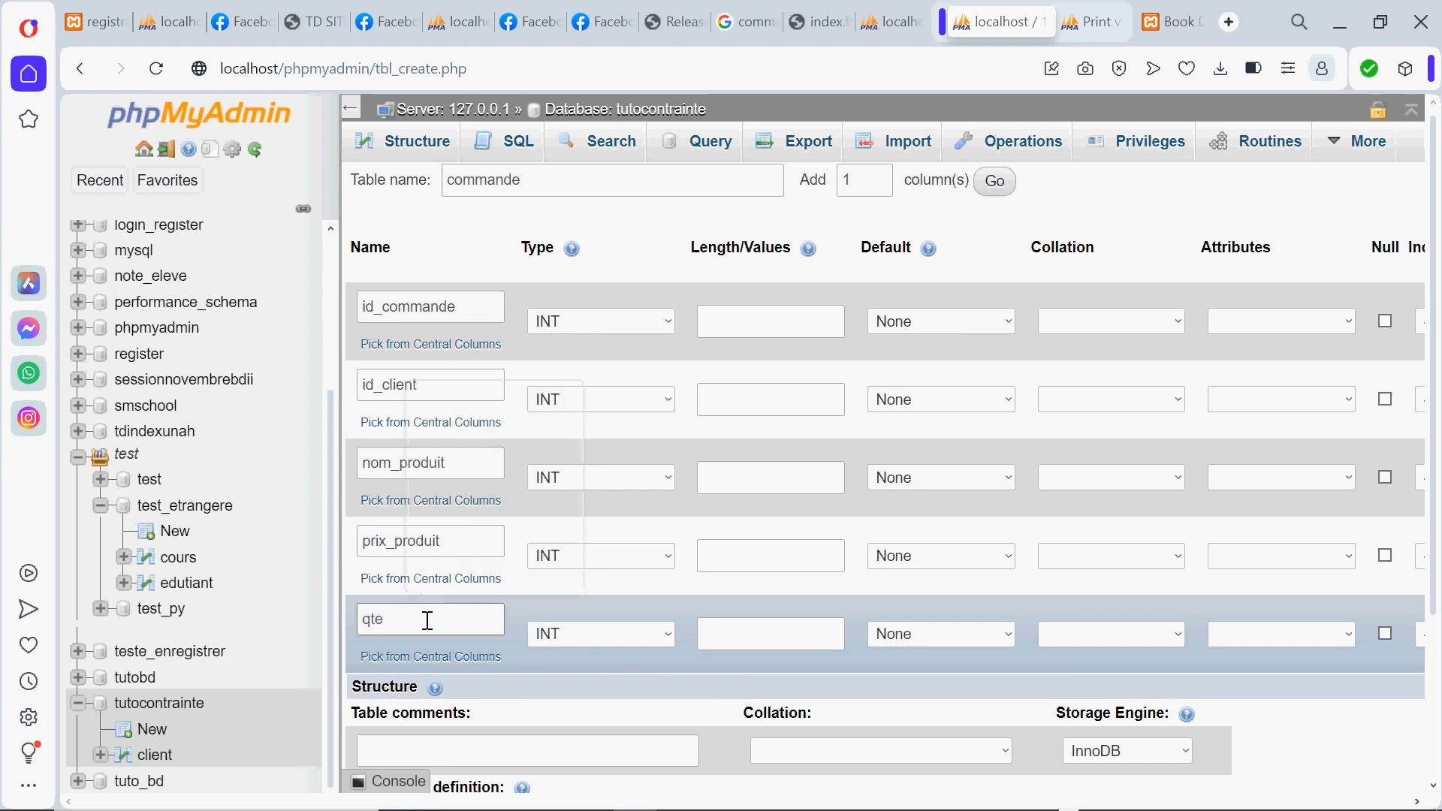
{"action": "type", "text": "te"}
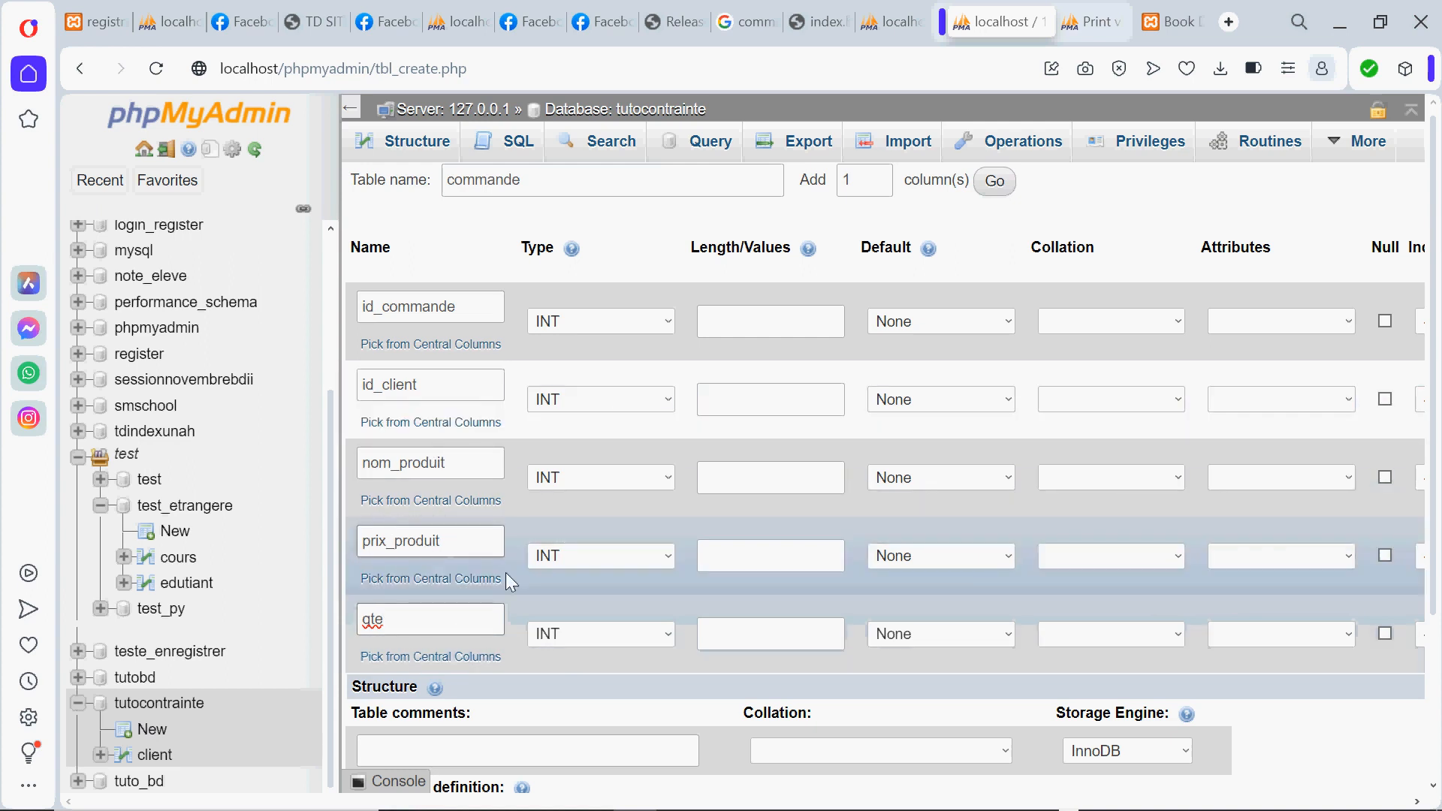
Set the data type of the qte and prix_produit columns to FLOAT.
{"action": "left_click", "coordinate": [619, 633]}
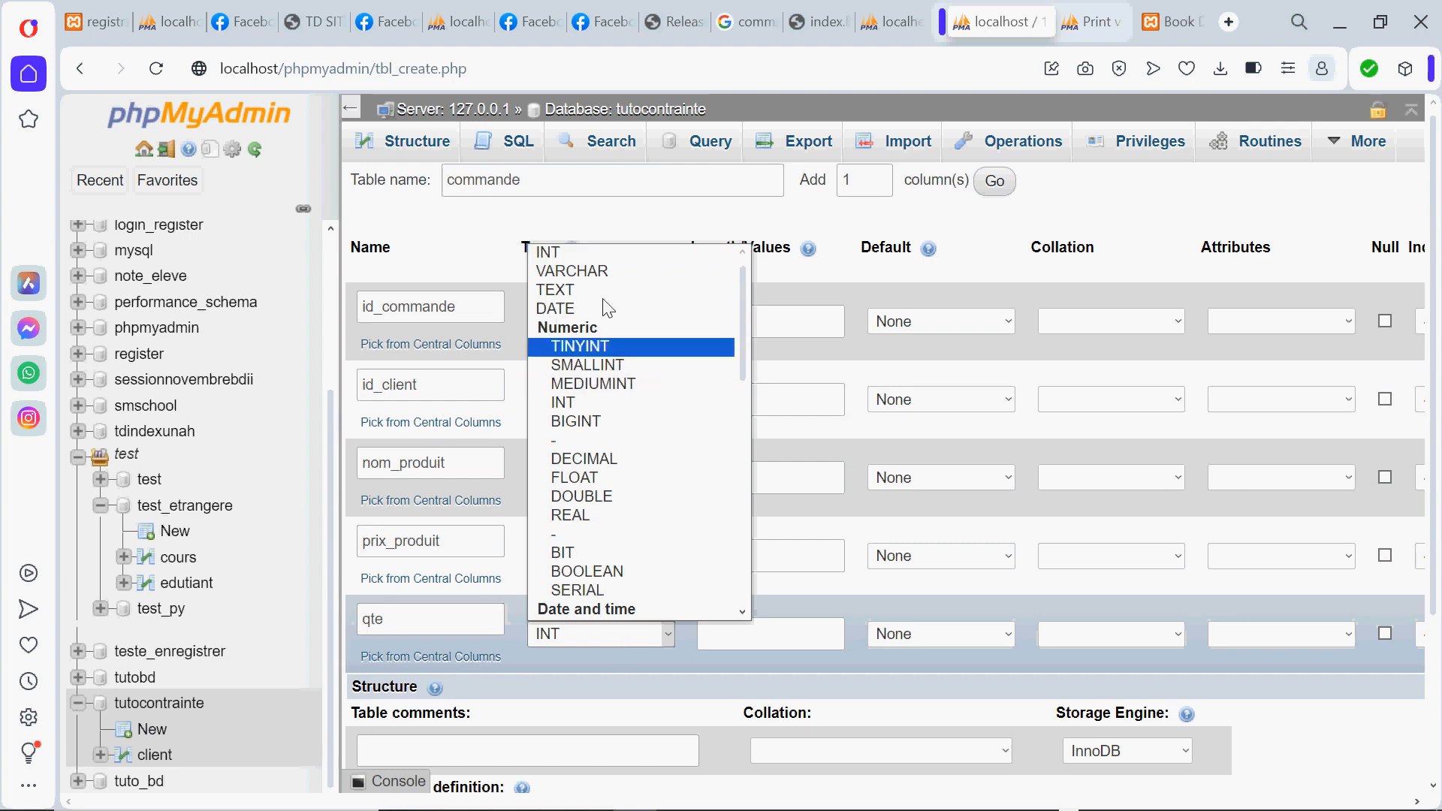
{"action": "left_click", "coordinate": [588, 481]}
{"action": "left_click", "coordinate": [586, 561]}
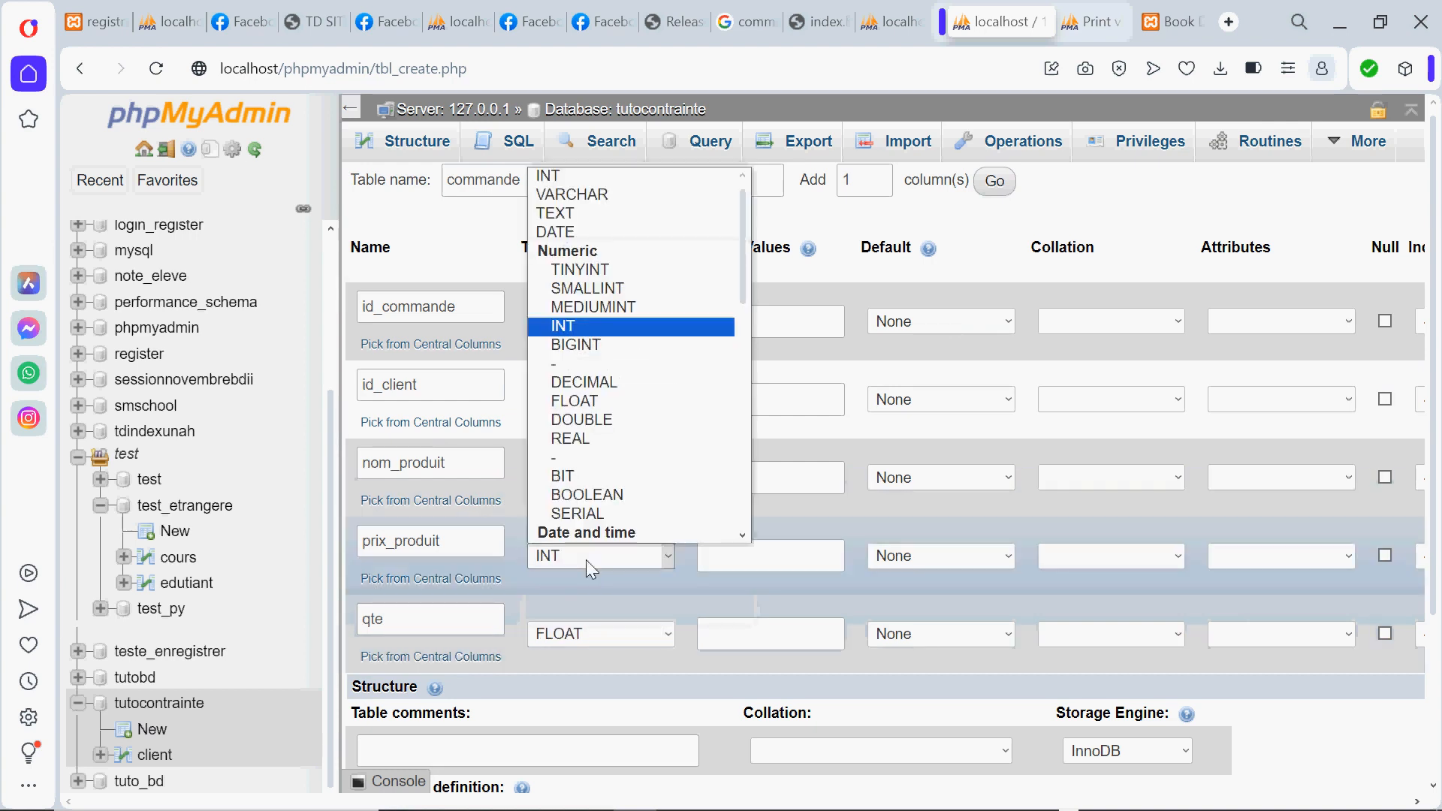
{"action": "left_click", "coordinate": [598, 399]}
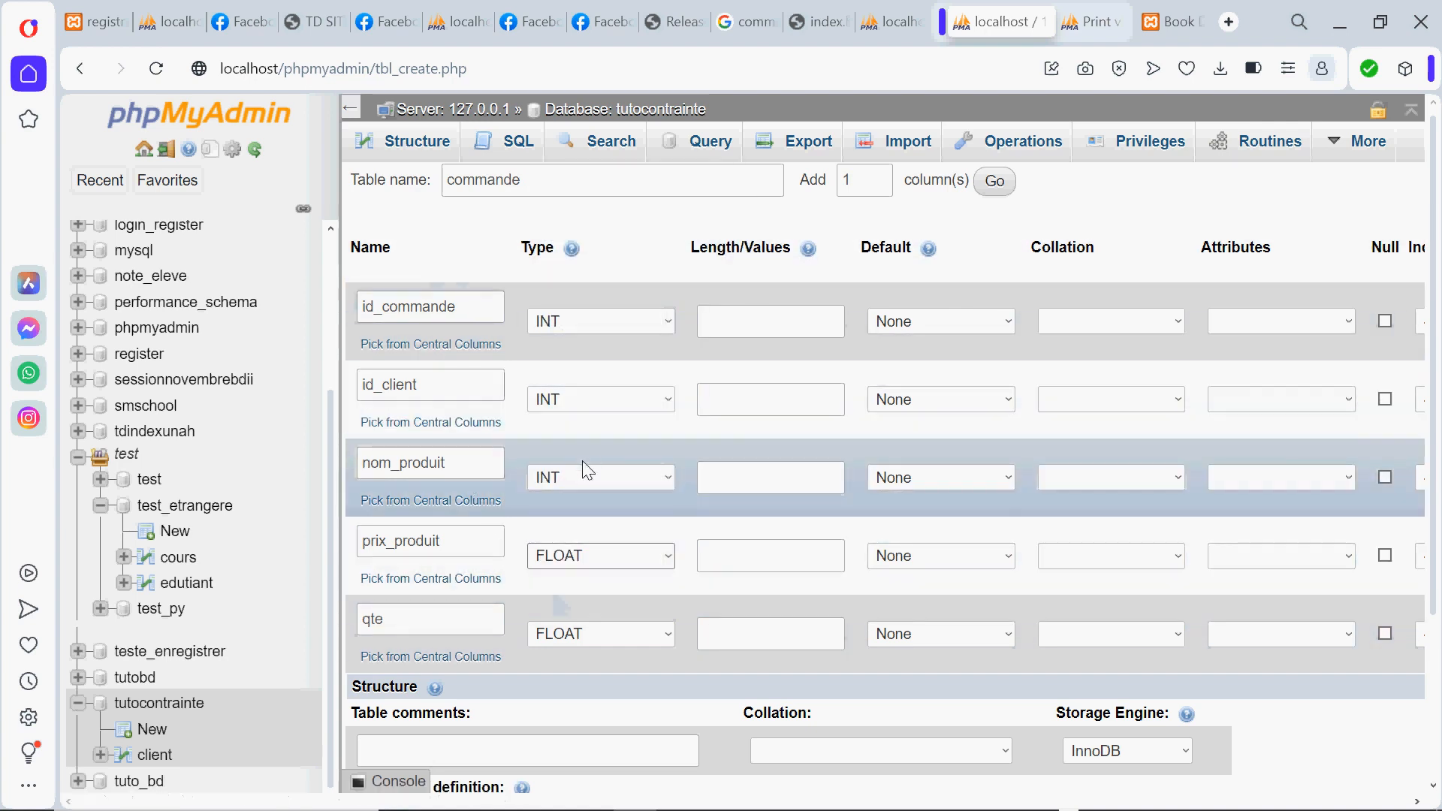
Change the data type of the prix_produit and qte columns back to INT.
{"action": "left_click", "coordinate": [585, 554]}
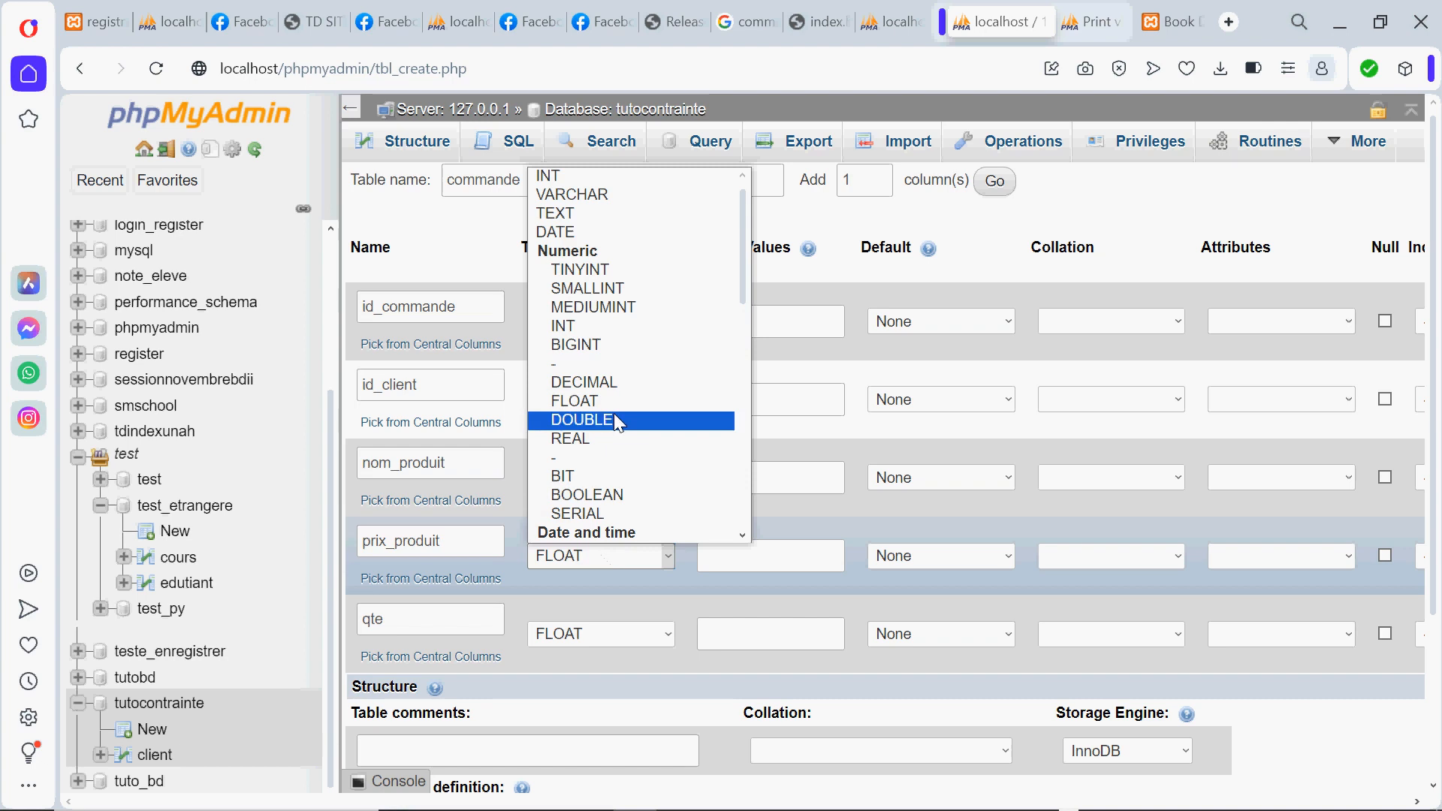
{"action": "left_click", "coordinate": [590, 177]}
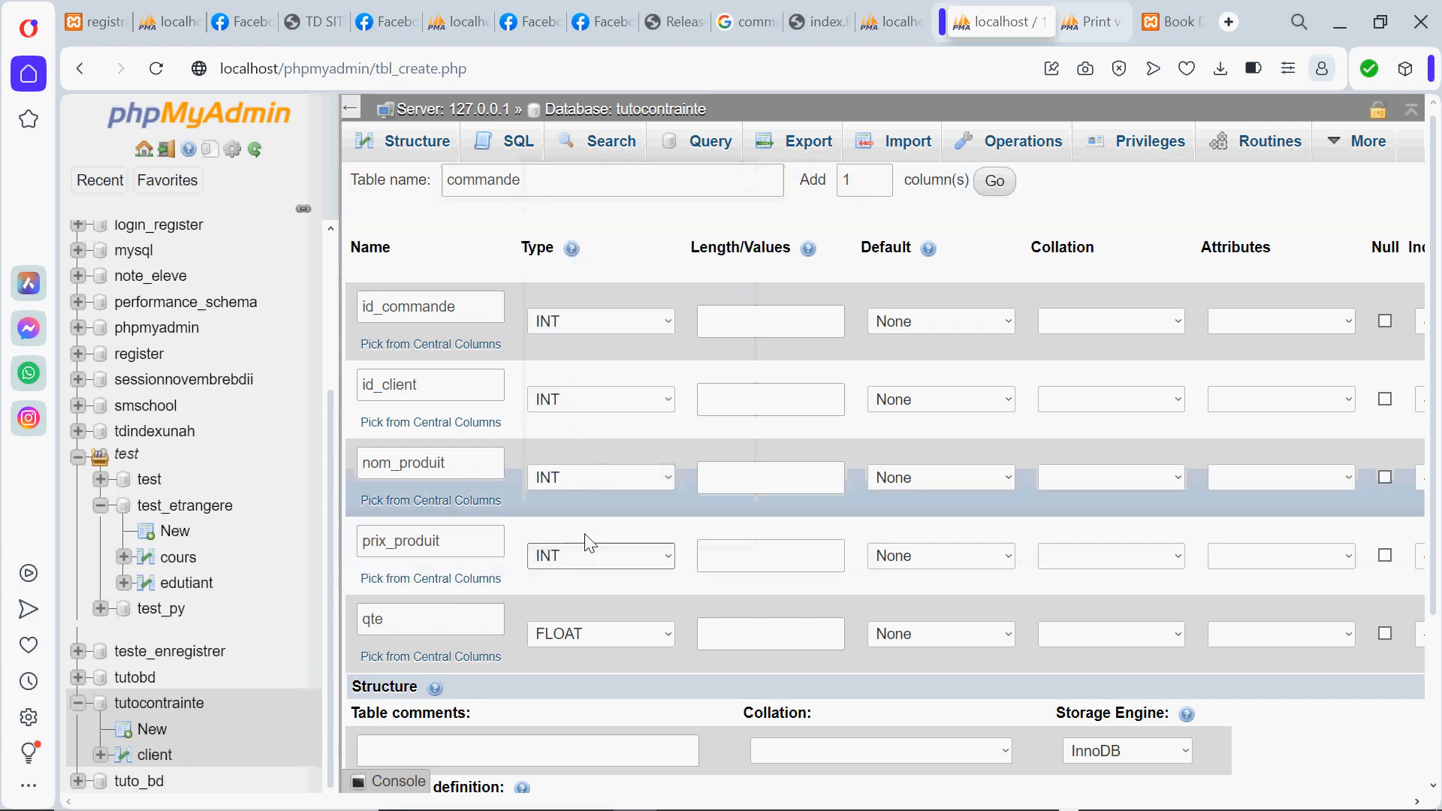
{"action": "left_click", "coordinate": [590, 635]}
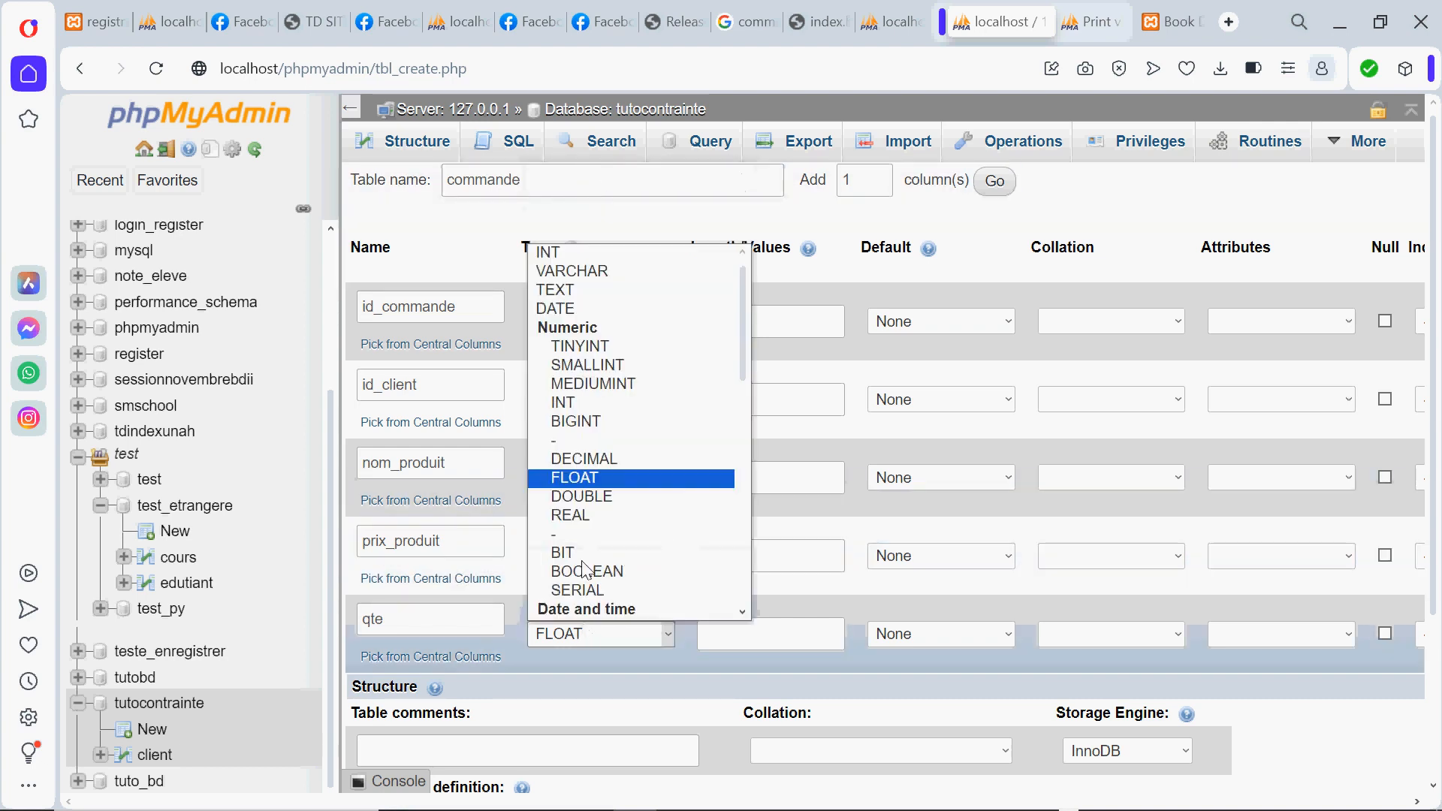
{"action": "left_click", "coordinate": [589, 253]}
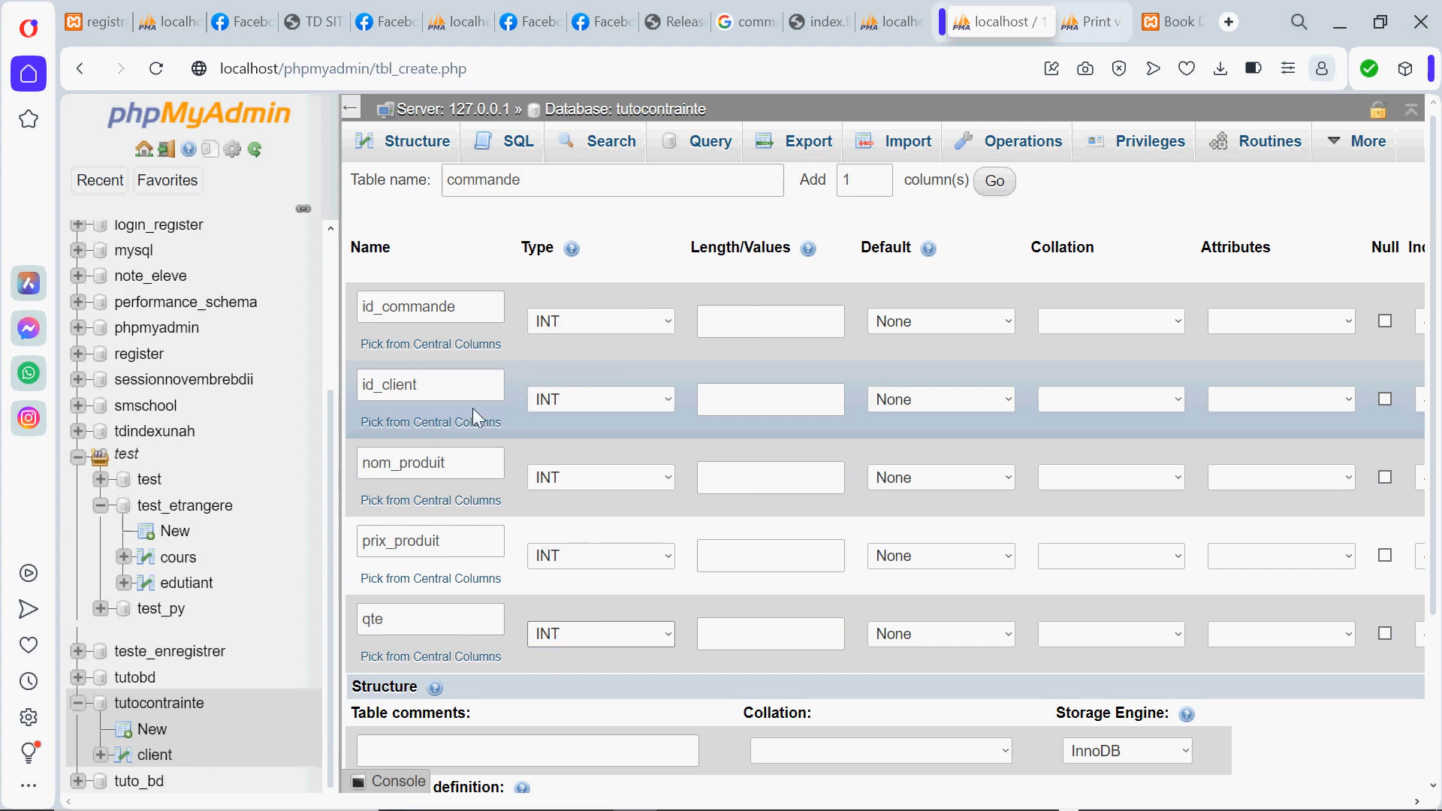
Set the nom_produit column's type to VARCHAR and make id_commande an auto-incrementing primary key.
{"action": "left_click", "coordinate": [597, 480]}
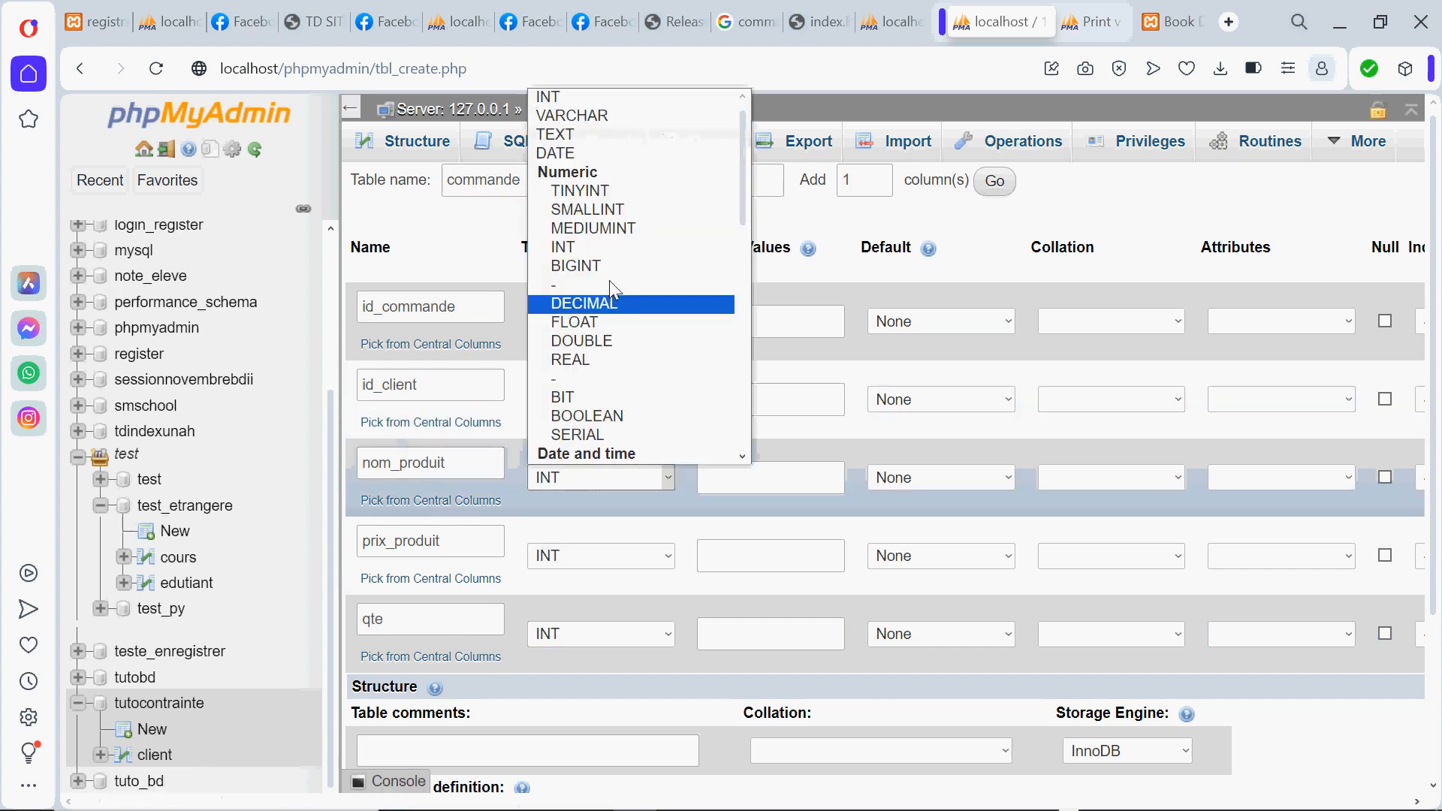
{"action": "left_click", "coordinate": [601, 116]}
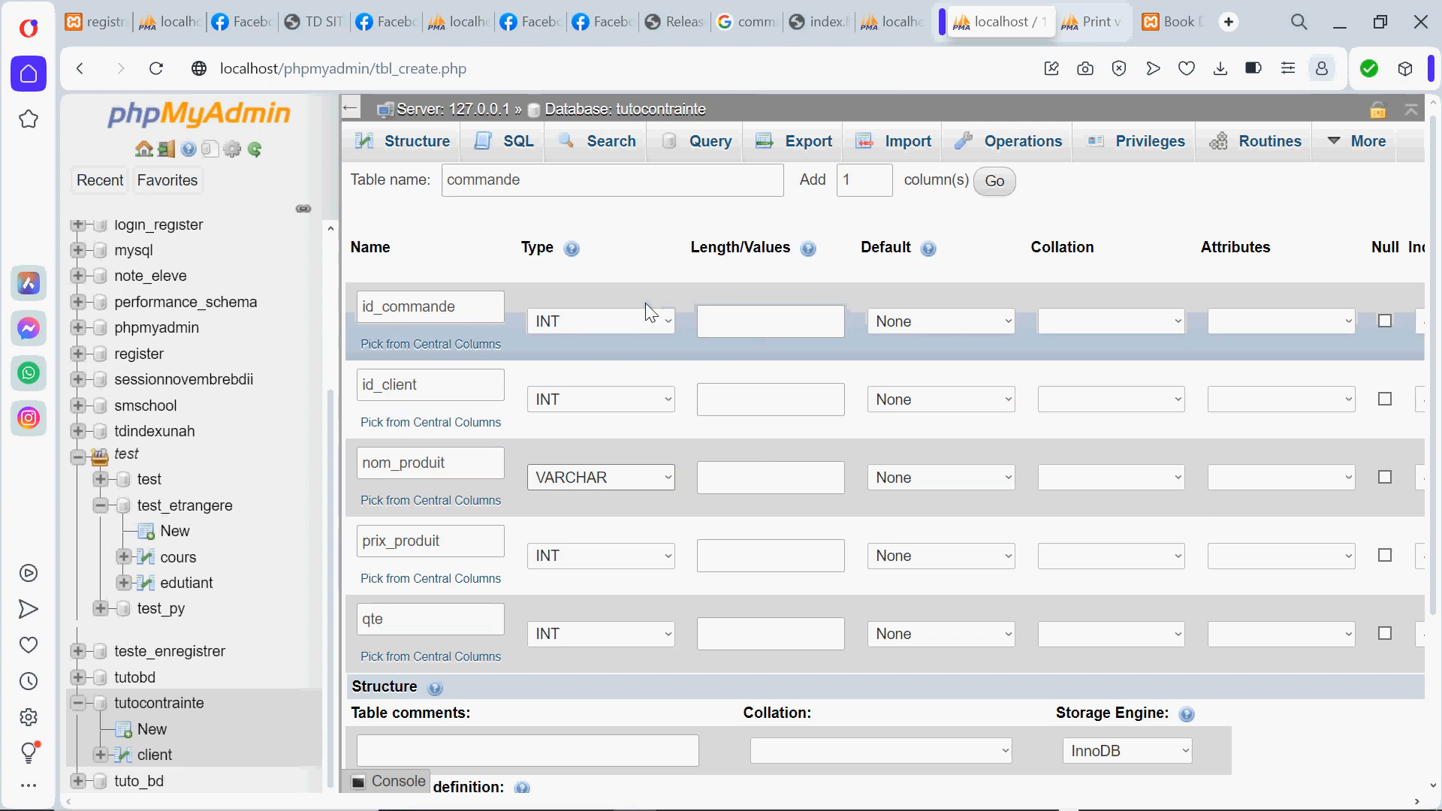
{"action": "scroll", "coordinate": [647, 304], "scroll_direction": "right", "scroll_amount": 3}
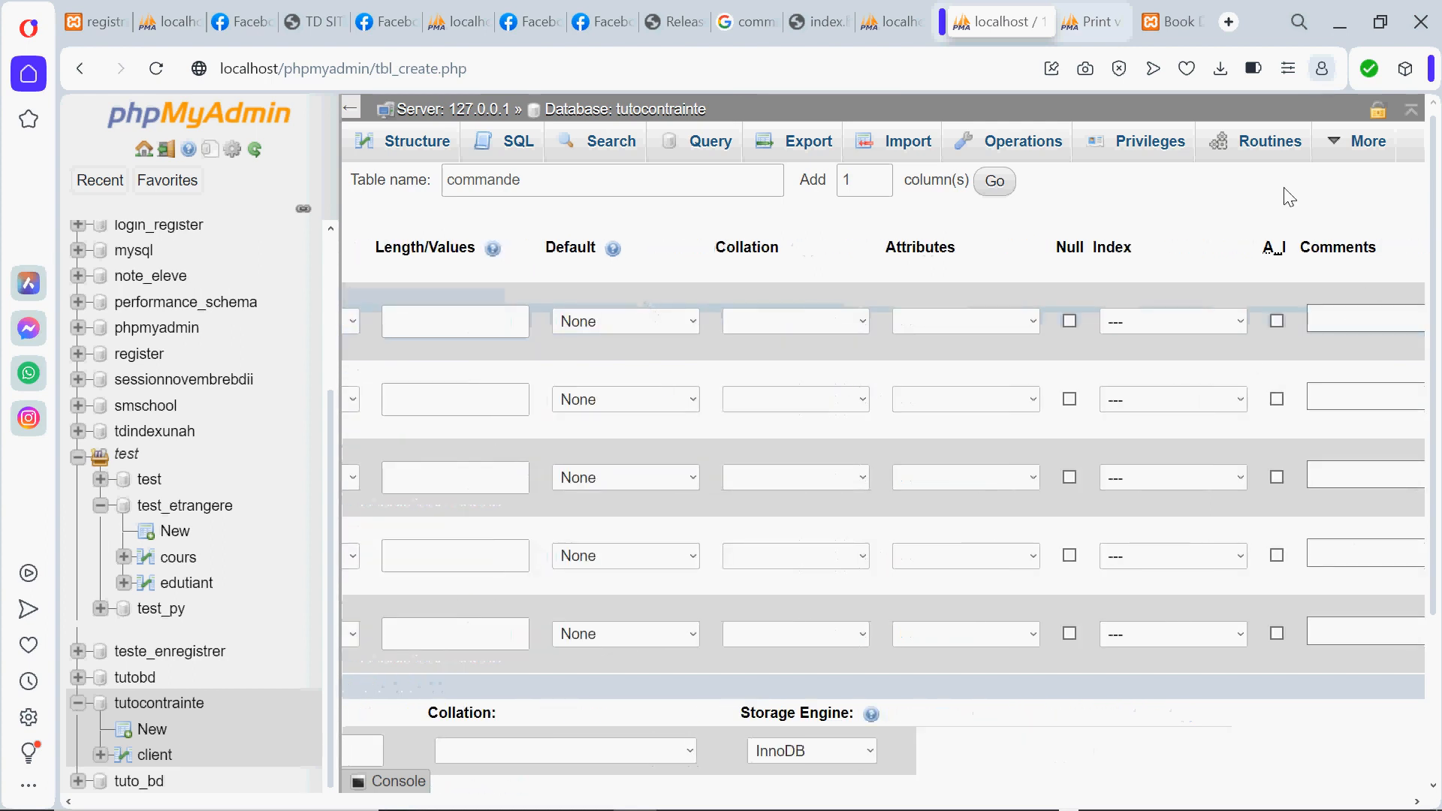
{"action": "right_click", "coordinate": [1275, 321]}
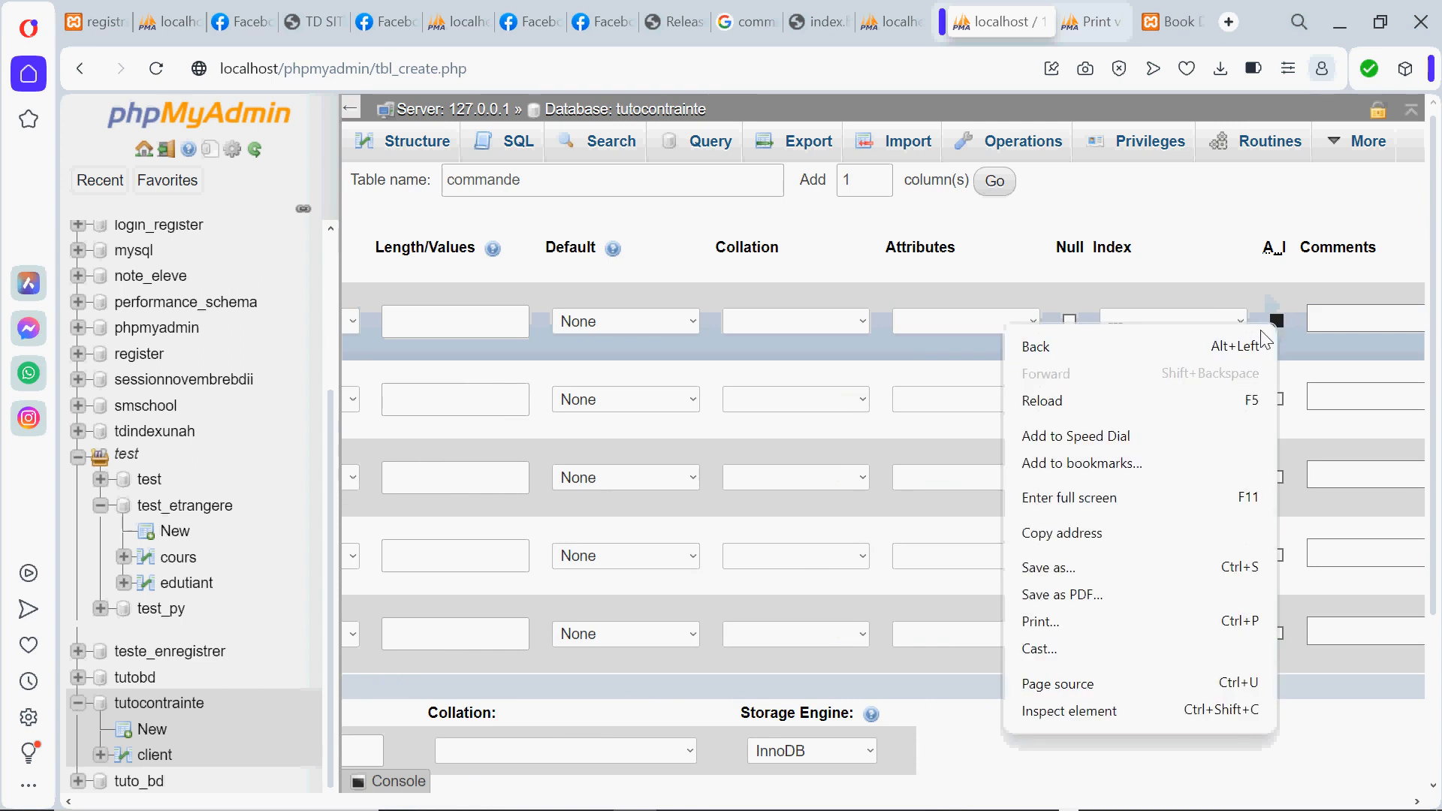
{"action": "left_click", "coordinate": [1275, 290]}
{"action": "left_click", "coordinate": [1276, 320]}
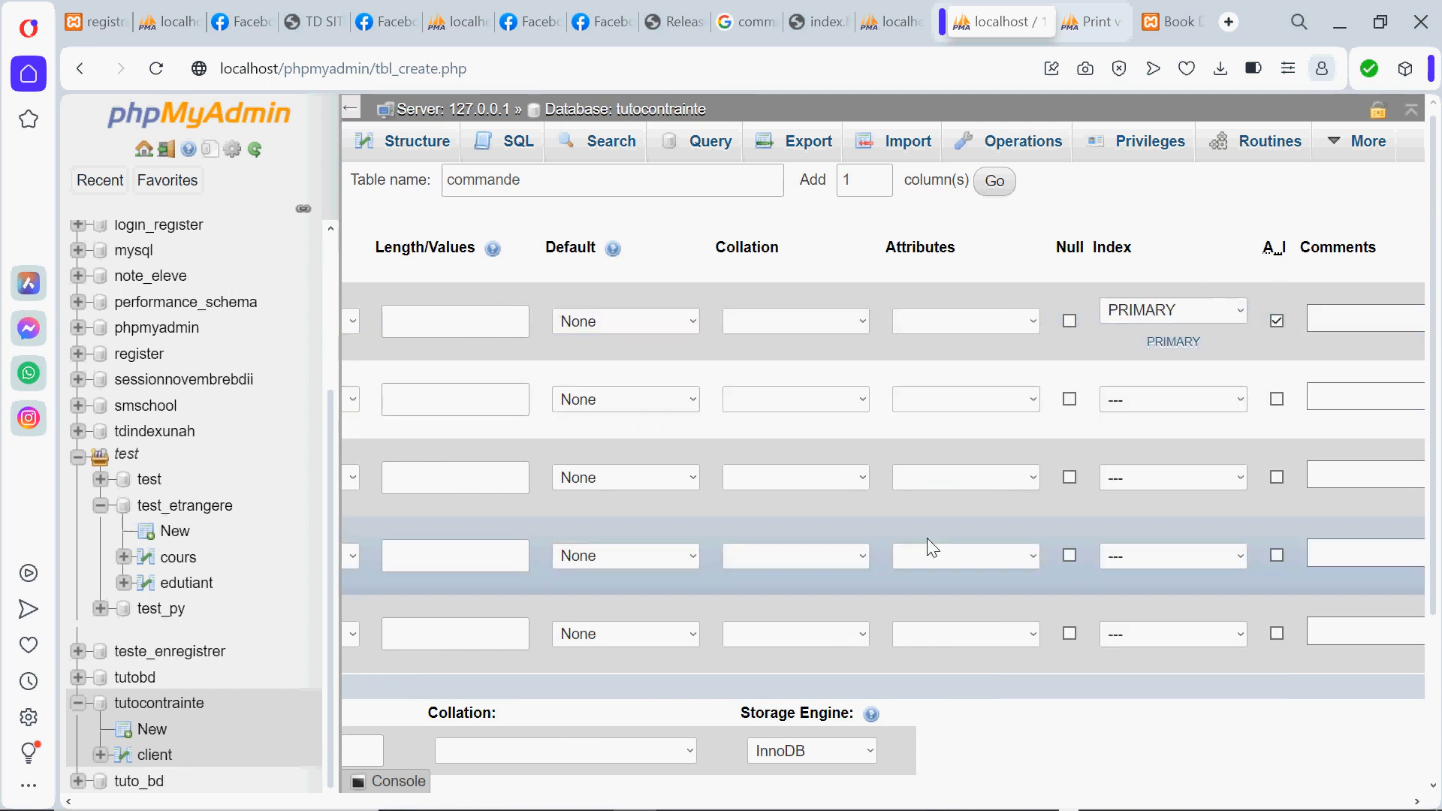
Set the nom_produit column's length to 255 and save the commande table.
{"action": "scroll", "coordinate": [932, 549], "scroll_direction": "left", "scroll_amount": 5}
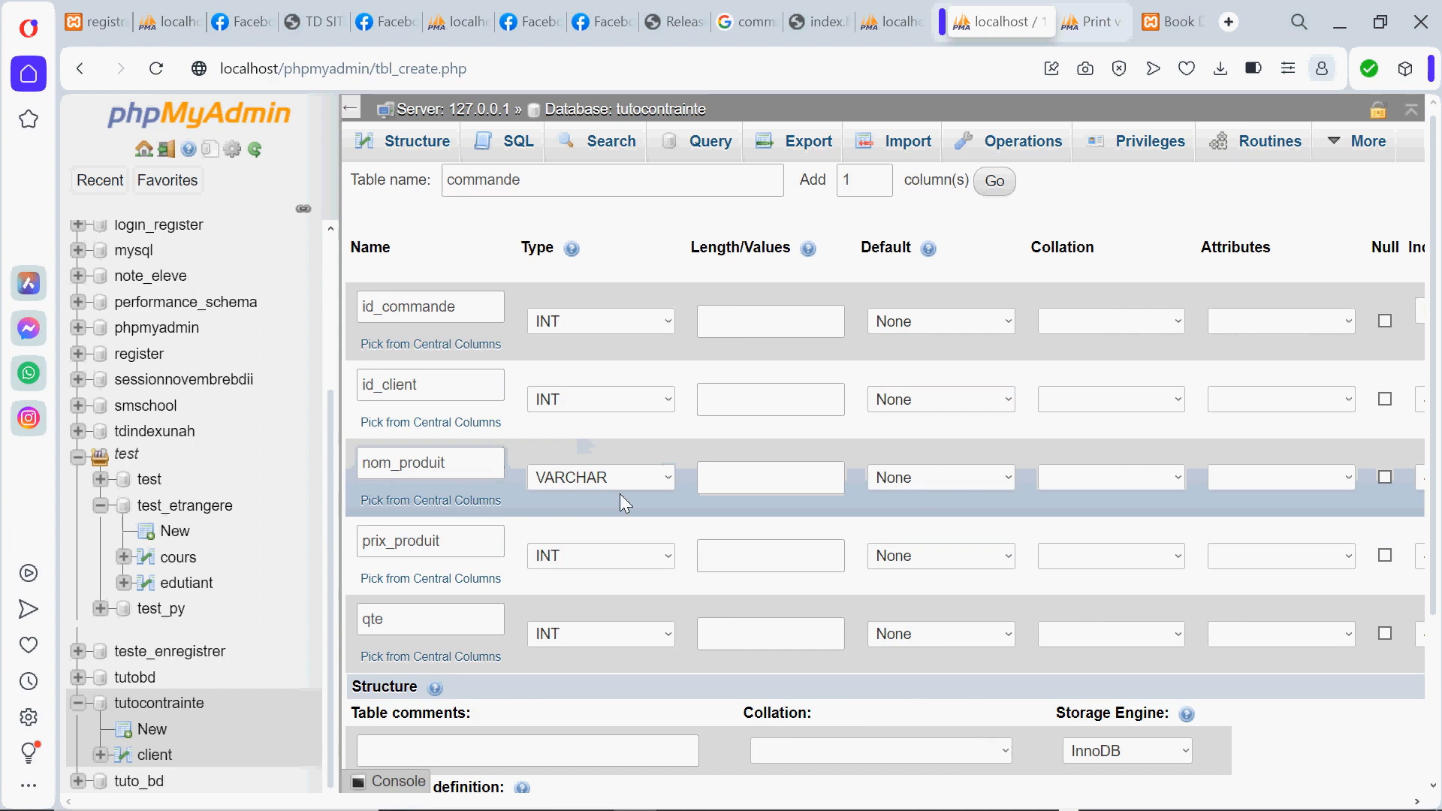
{"action": "left_click", "coordinate": [706, 487]}
{"action": "left_click", "coordinate": [762, 537]}
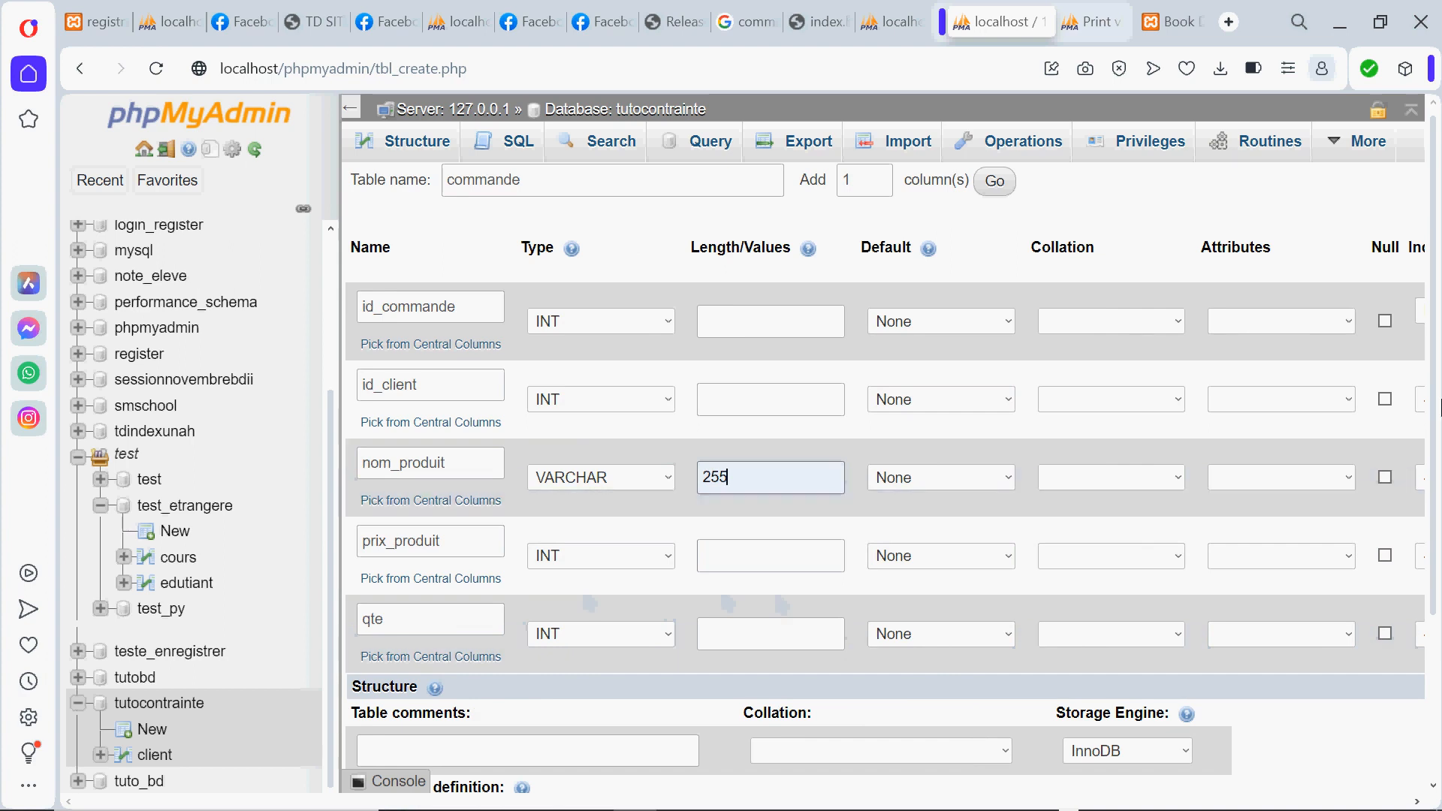
{"action": "scroll", "coordinate": [1427, 376], "scroll_direction": "down", "scroll_amount": 3}
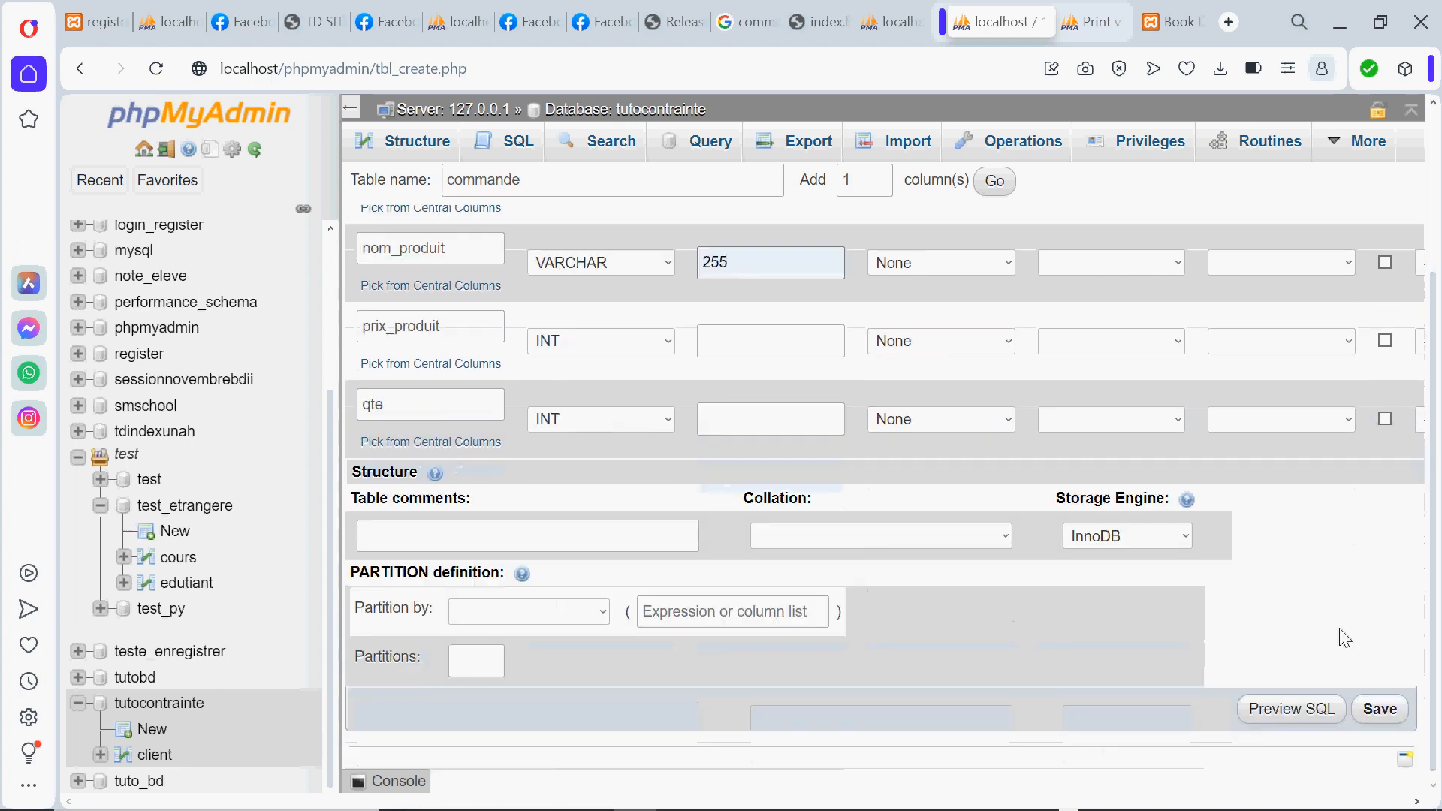
{"action": "left_click", "coordinate": [1372, 708]}
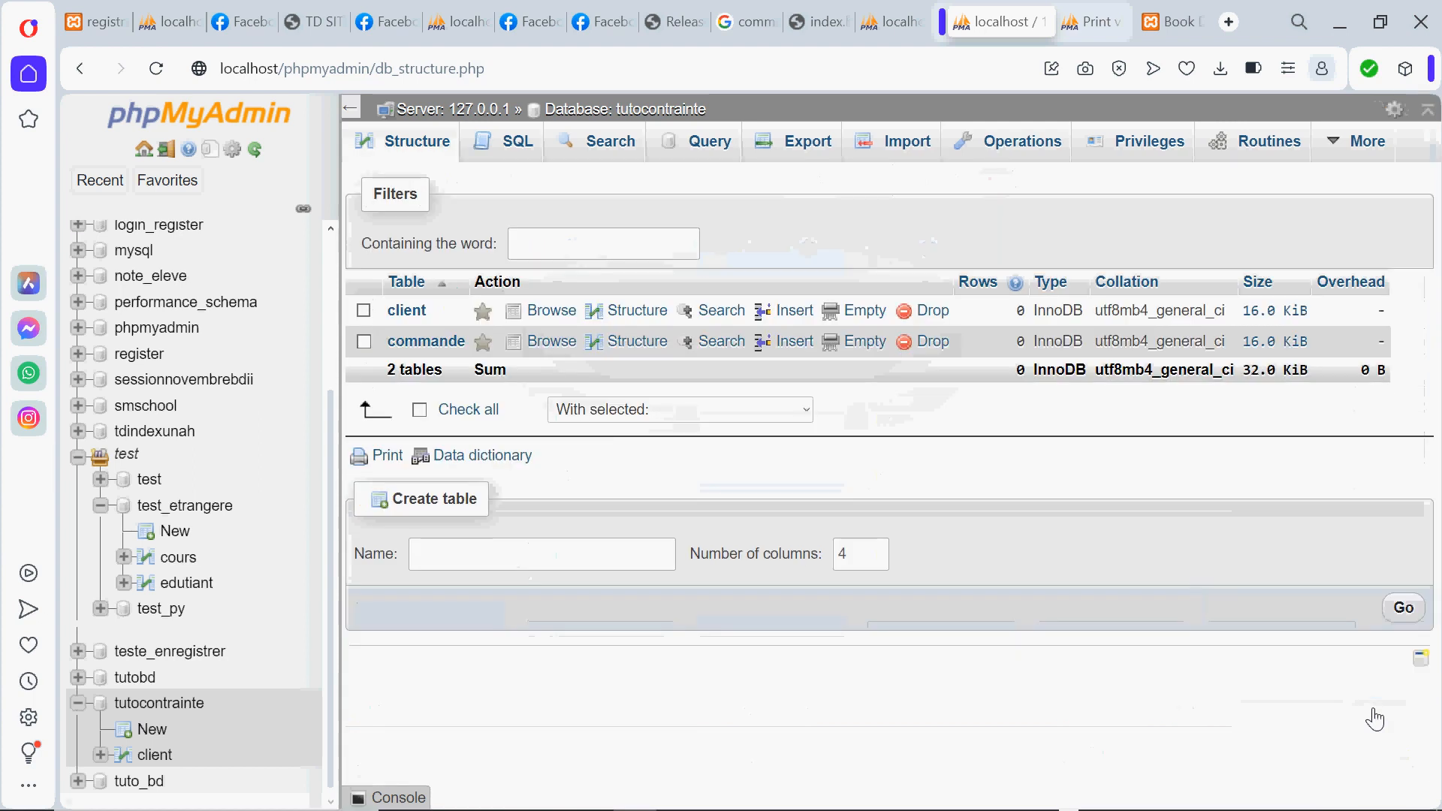
Open the relation view of the commande table in the tutocontrainte database.
{"action": "scroll", "coordinate": [190, 431], "scroll_direction": "down", "scroll_amount": 1}
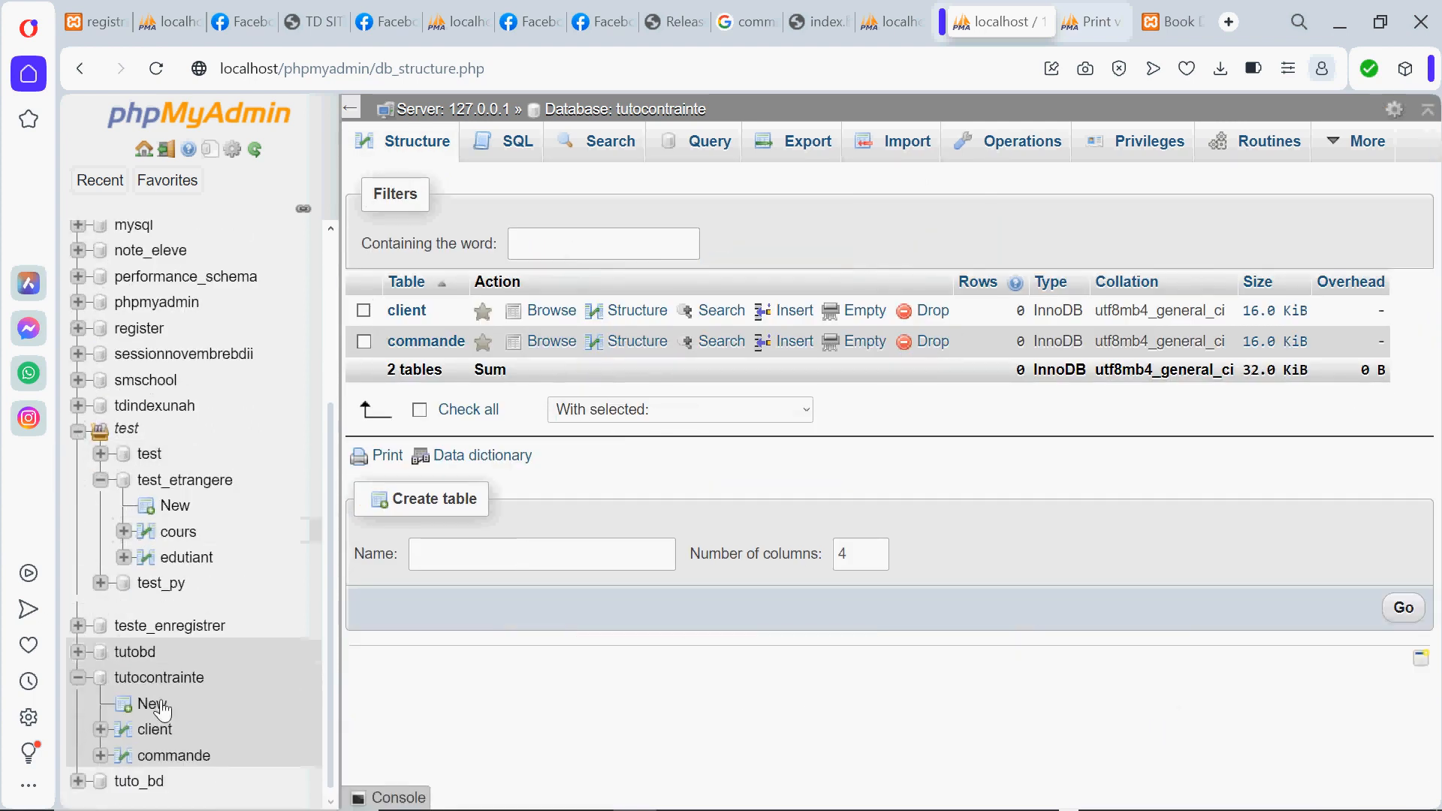
{"action": "left_click", "coordinate": [174, 752]}
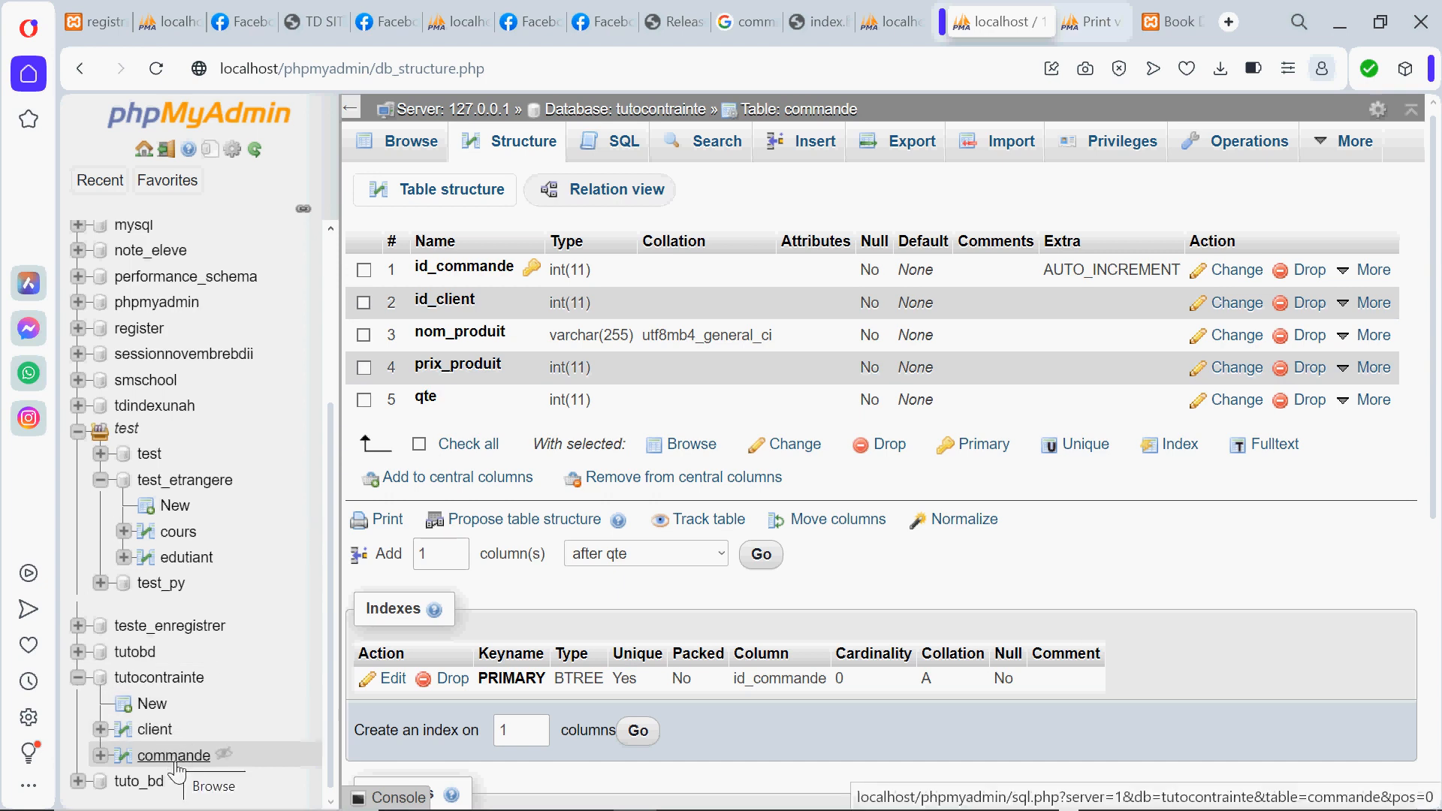
{"action": "left_click", "coordinate": [624, 197]}
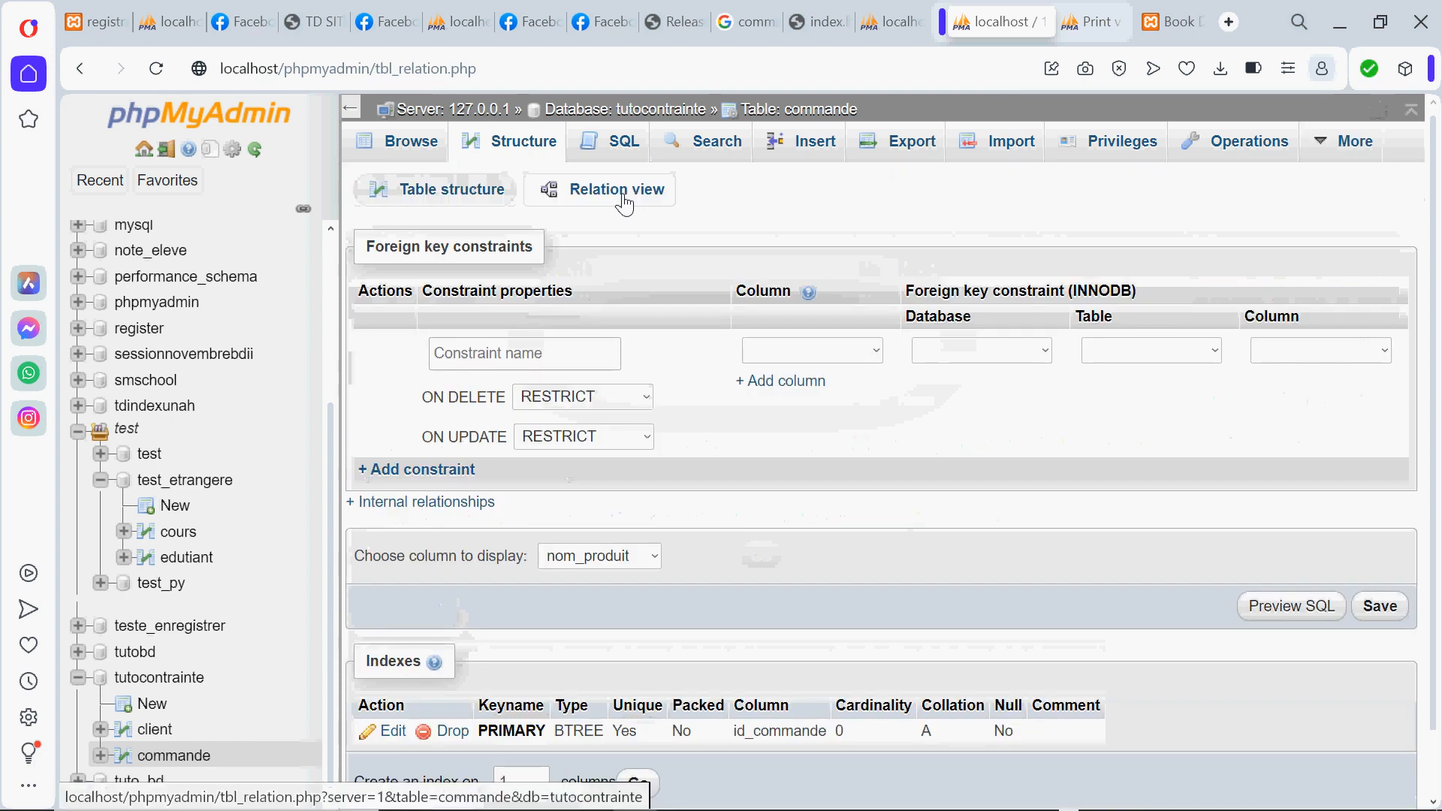
Name the new foreign key constraint fk_commande.
{"action": "left_click", "coordinate": [546, 351]}
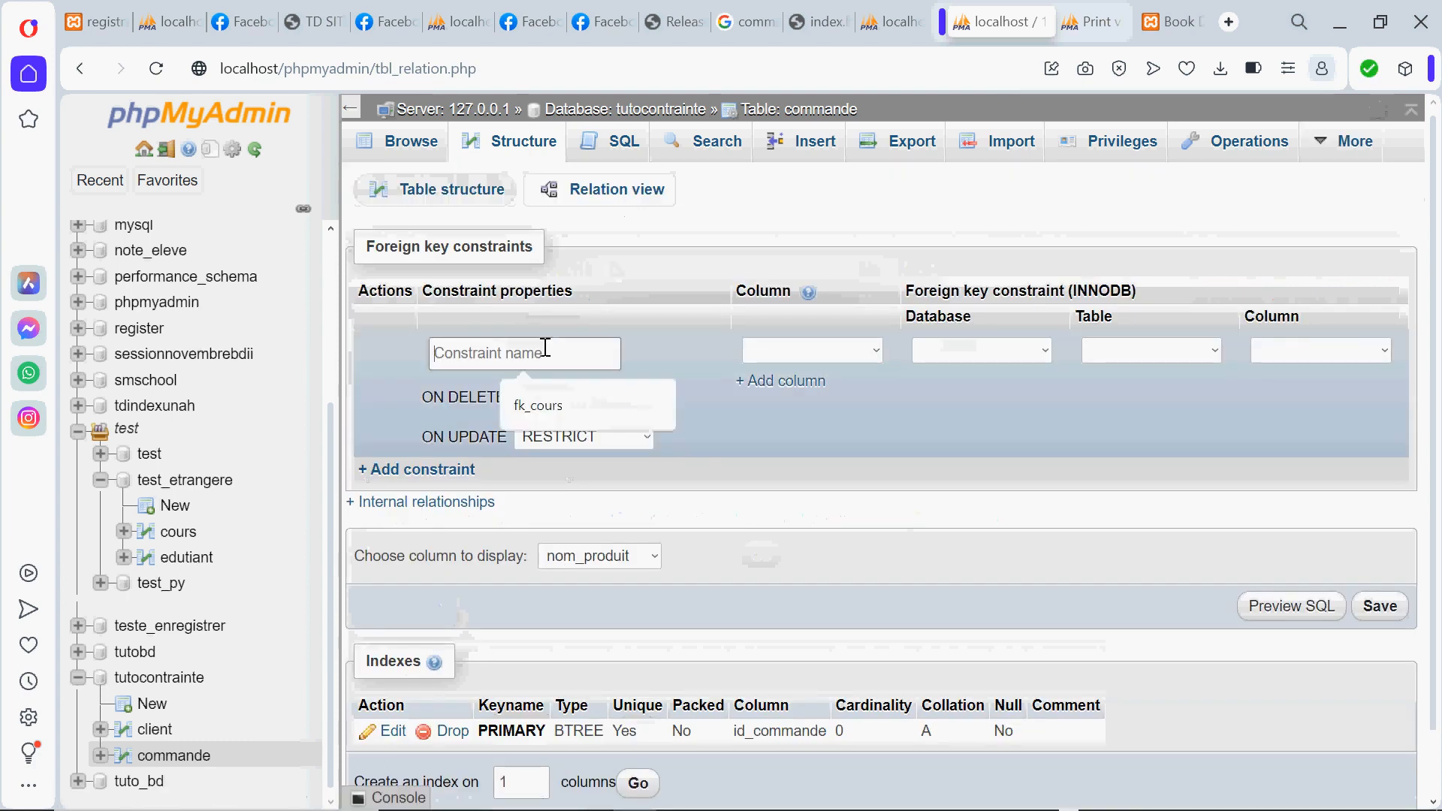
{"action": "left_click", "coordinate": [540, 406]}
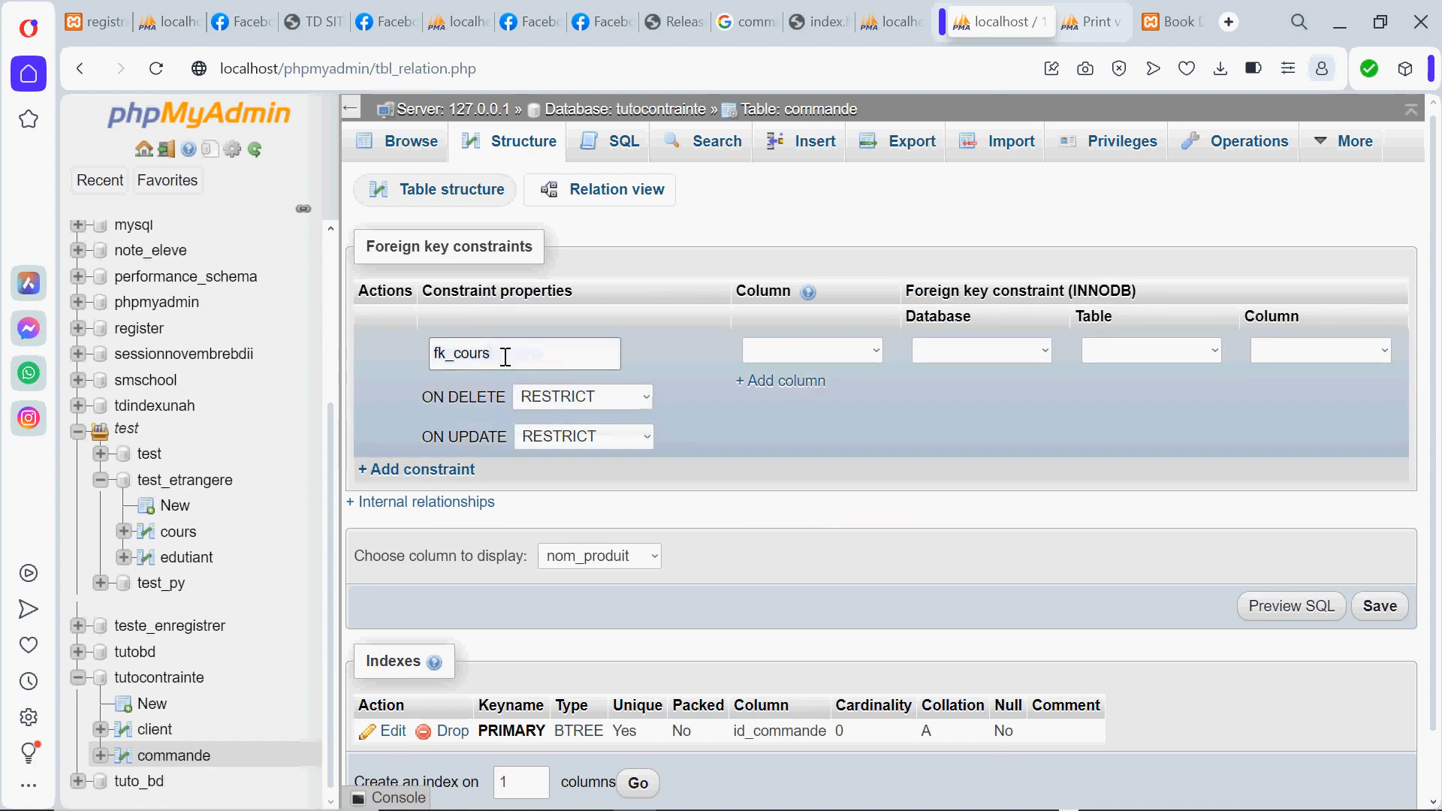
{"action": "key", "text": "BackSpace"}
{"action": "key", "text": "BackSpace"}
{"action": "key", "text": "BackSpace"}
{"action": "key", "text": "BackSpace"}
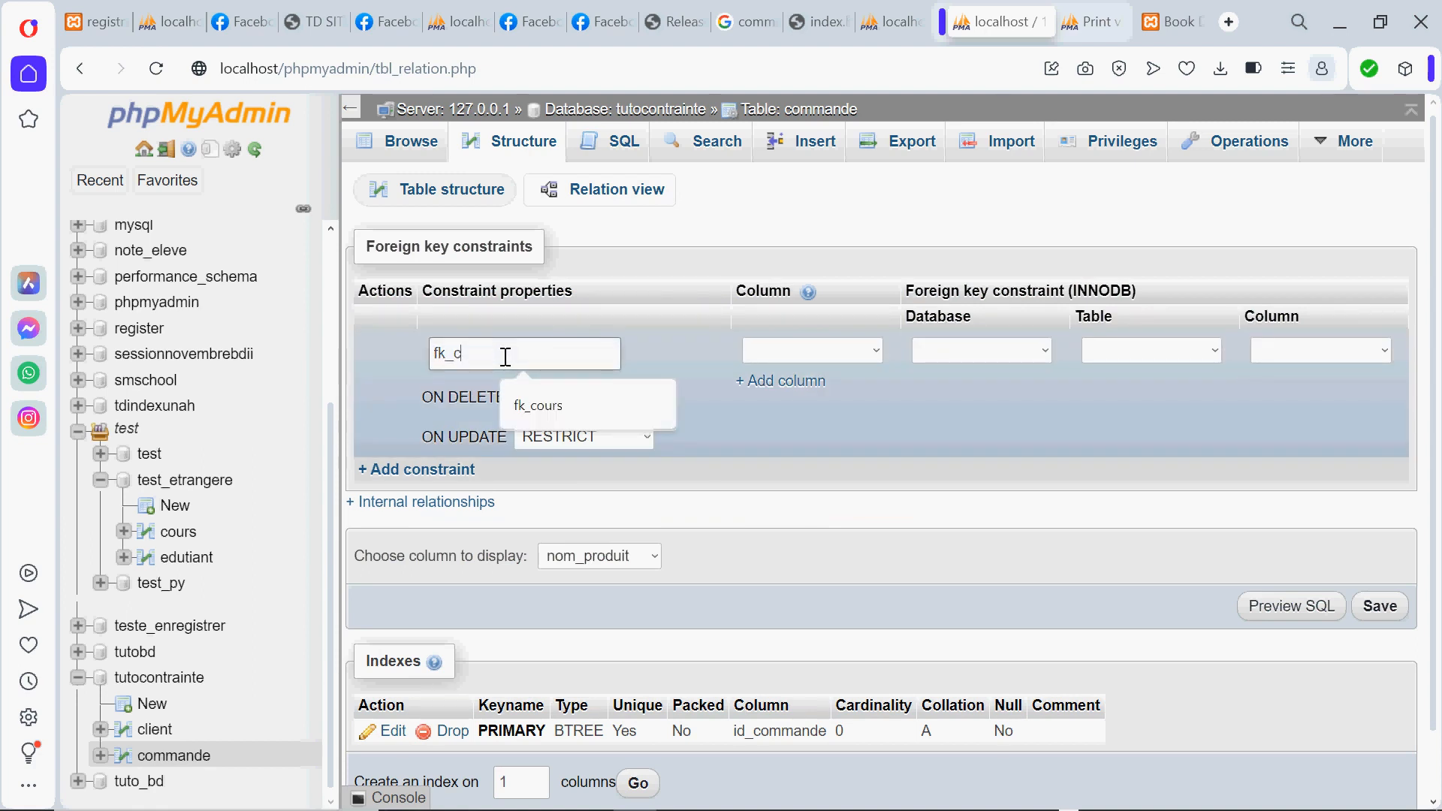
{"action": "type", "text": "oamm"}
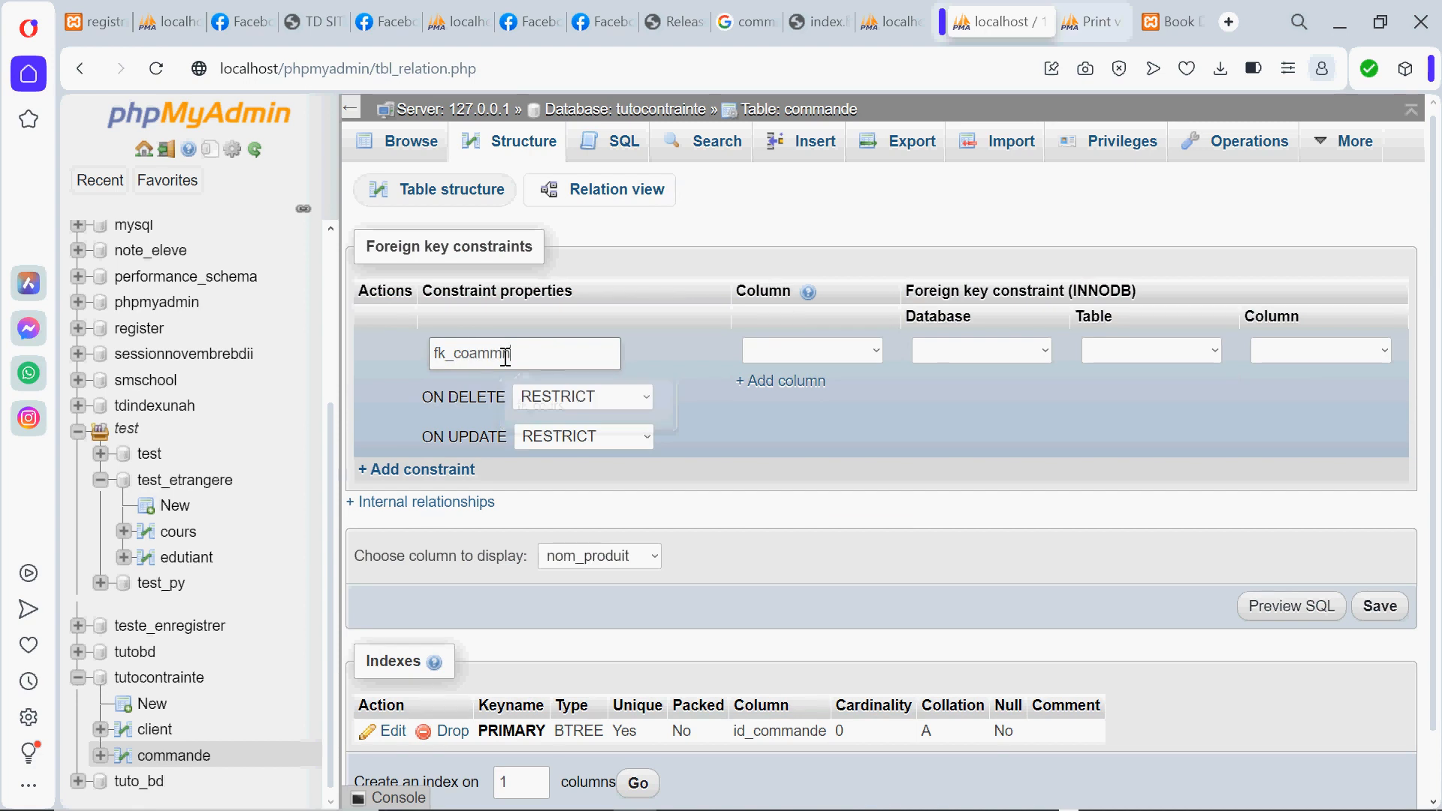
{"action": "key", "text": "BackSpace"}
{"action": "key", "text": "BackSpace"}
{"action": "key", "text": "BackSpace"}
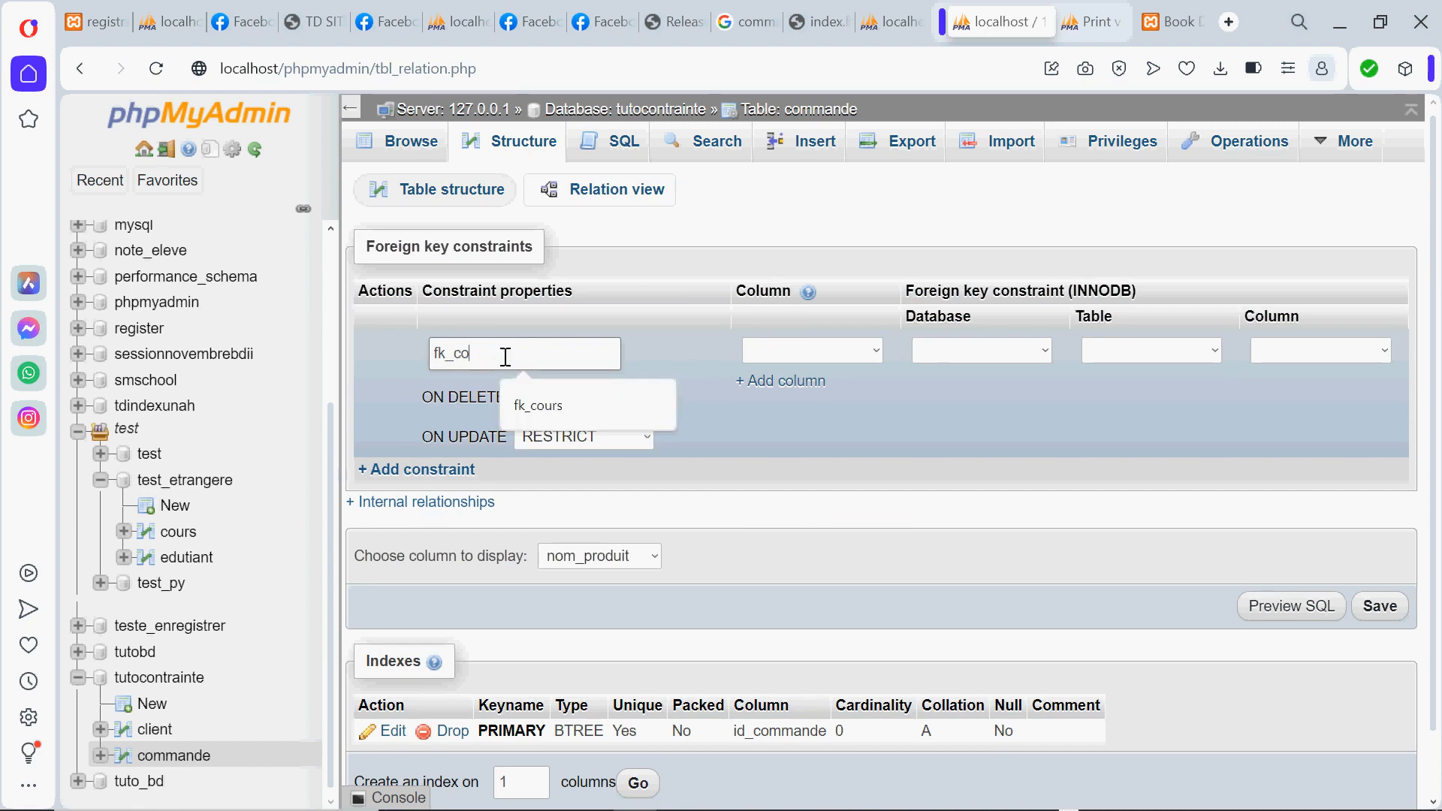
{"action": "type", "text": "mmande"}
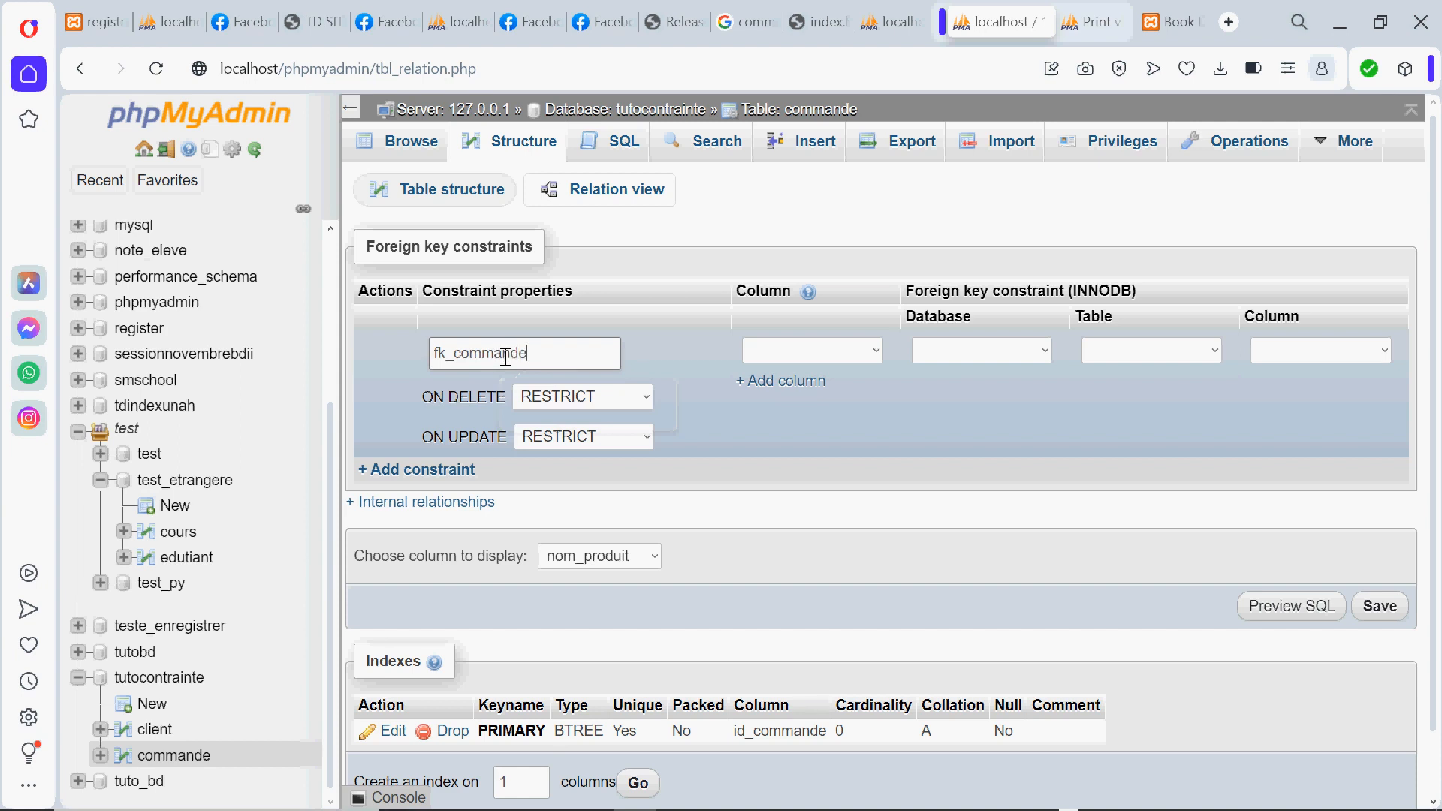
Set the constraint's column to id_client and its referenced database to tutocontrainte.
{"action": "left_click", "coordinate": [787, 354]}
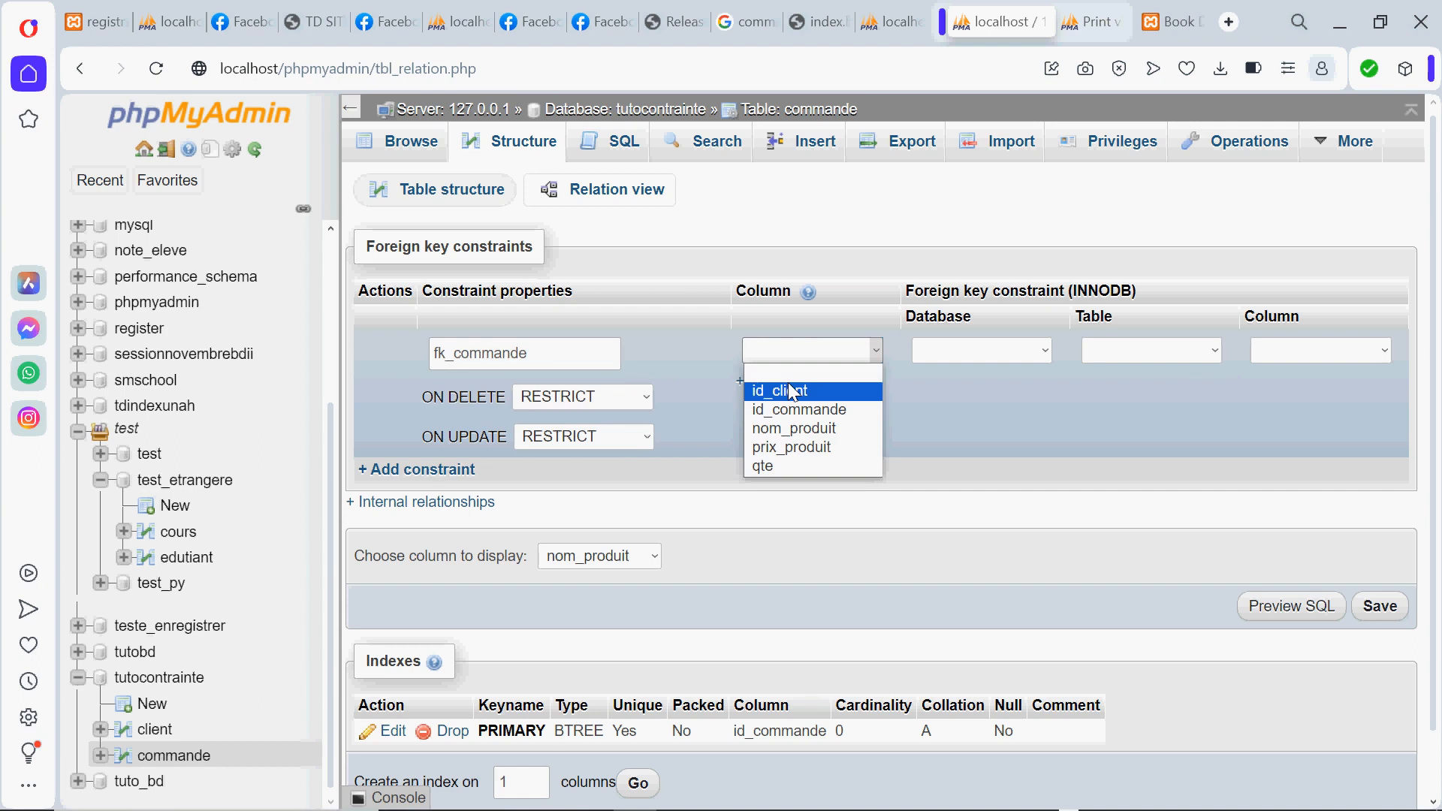
{"action": "left_click", "coordinate": [789, 387]}
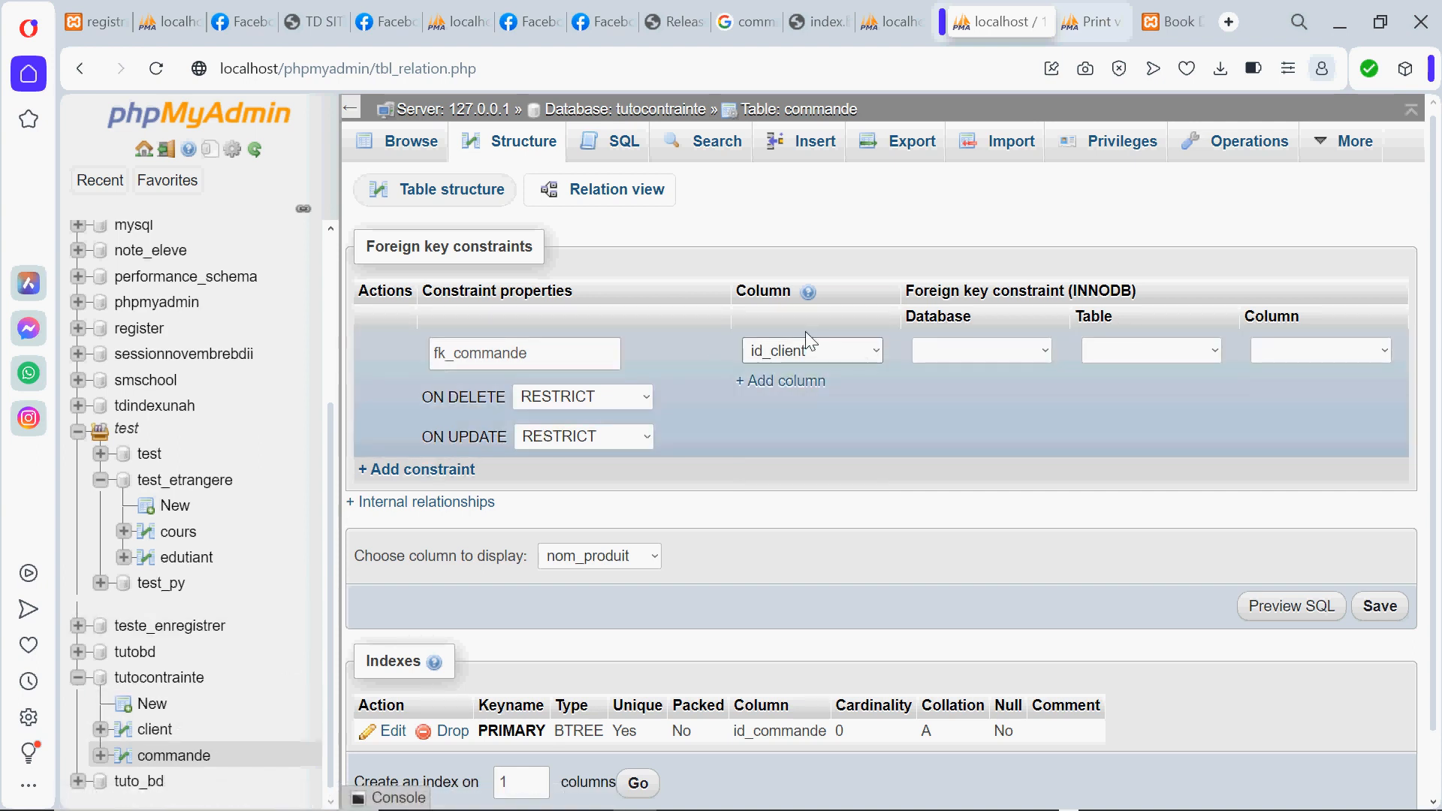
{"action": "left_click", "coordinate": [979, 351]}
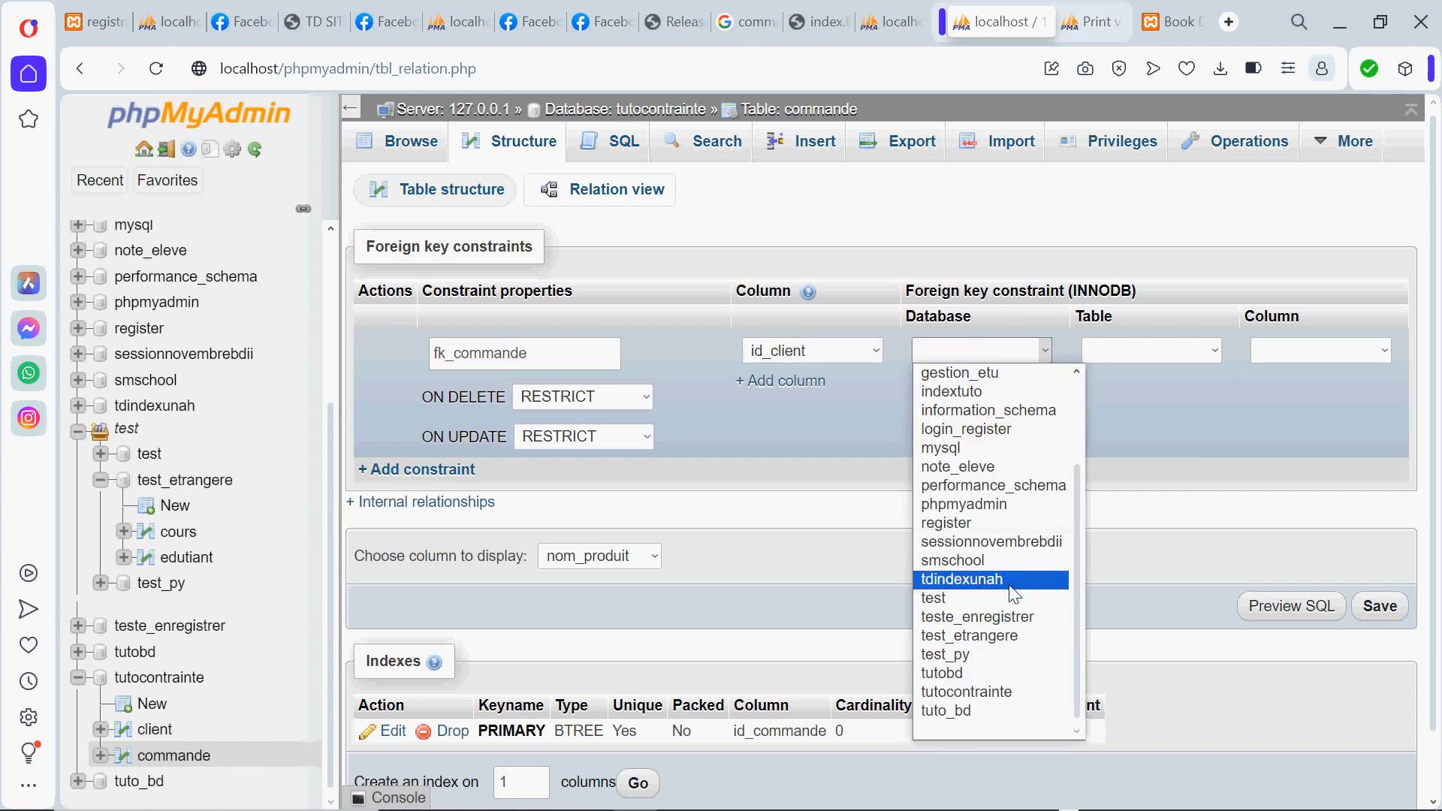
{"action": "left_click", "coordinate": [1002, 692]}
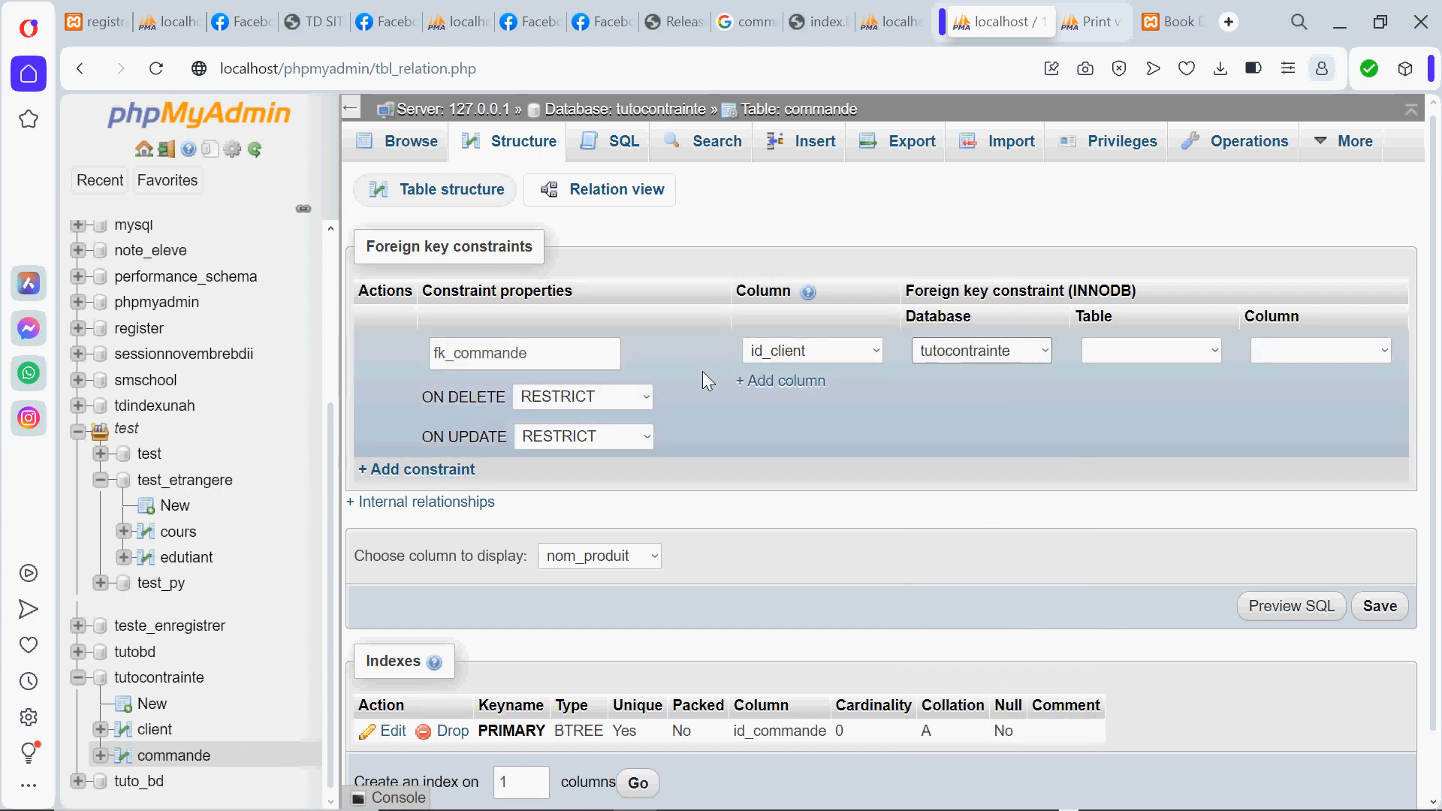
{"action": "left_click", "coordinate": [644, 400]}
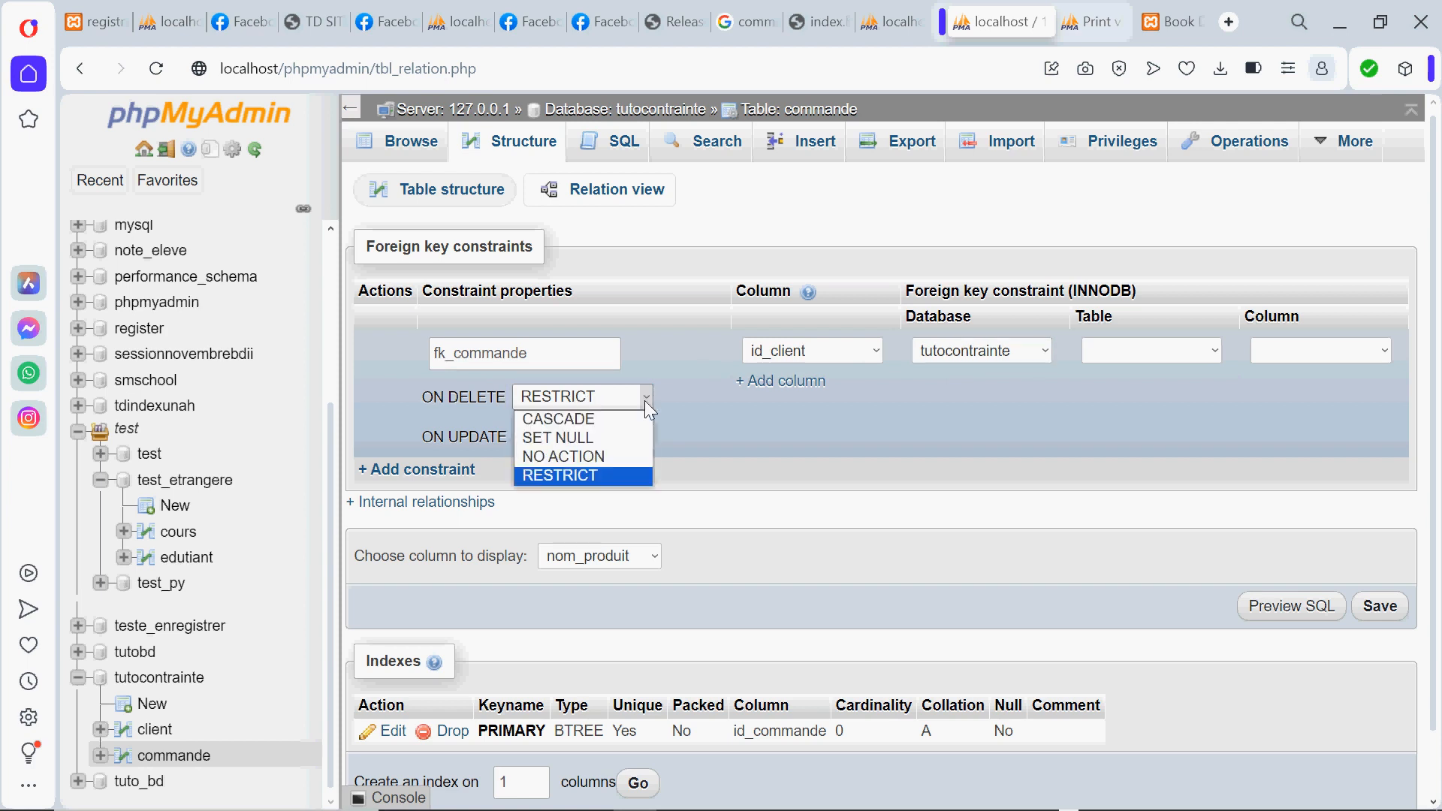
{"action": "left_click", "coordinate": [644, 399]}
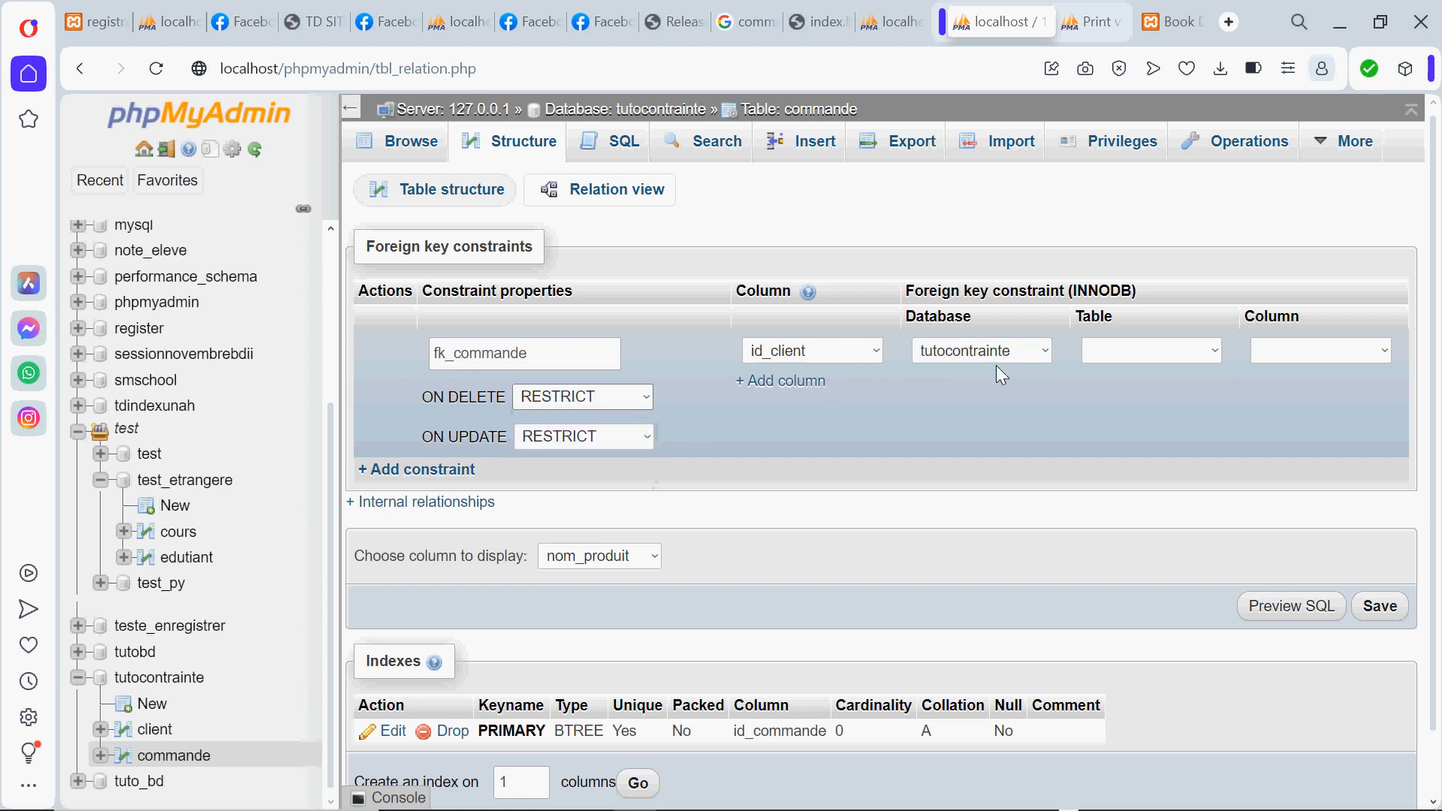
Make the constraint reference the id_client column of the client table and save it.
{"action": "left_click", "coordinate": [1124, 355]}
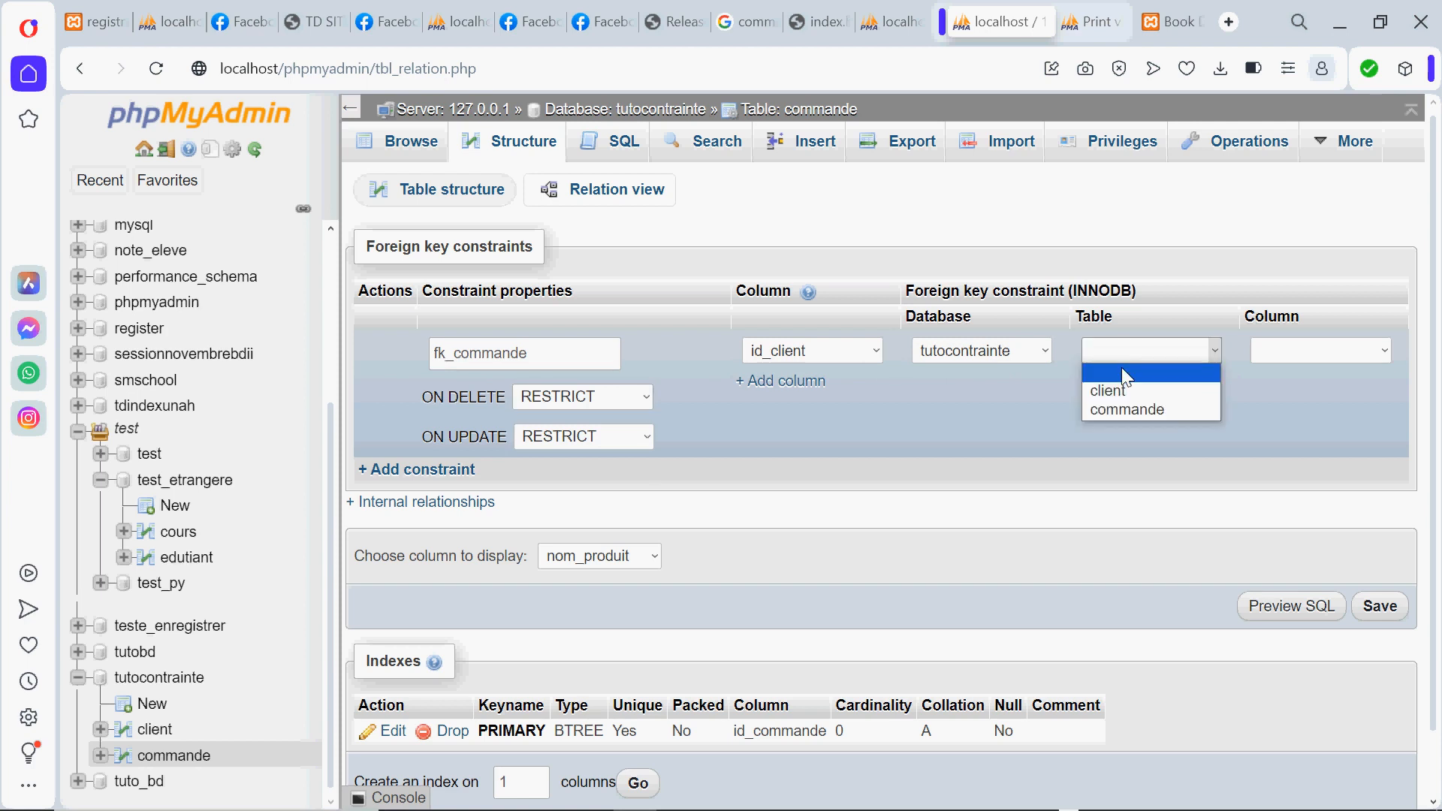
{"action": "left_click", "coordinate": [1125, 391]}
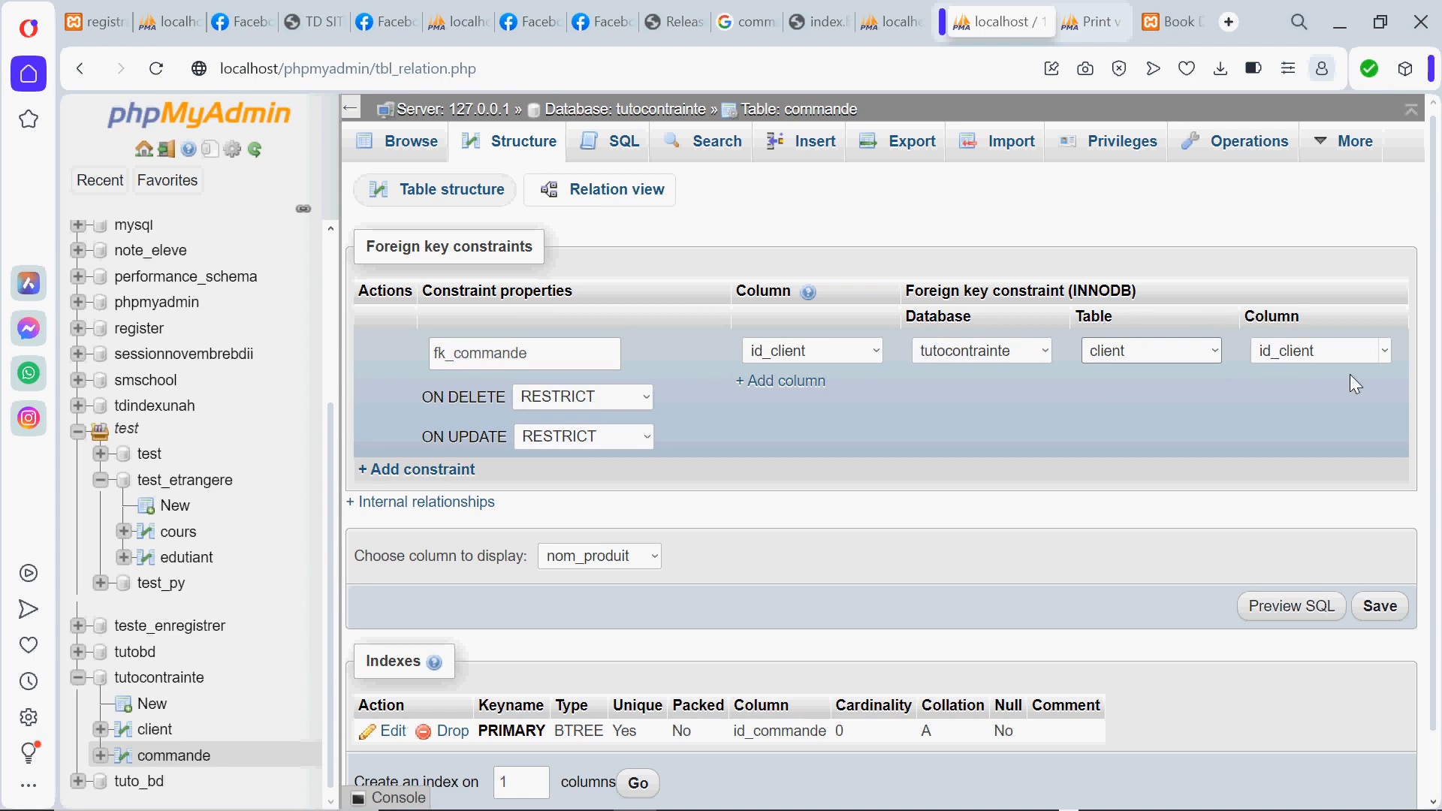
{"action": "left_click", "coordinate": [1386, 359]}
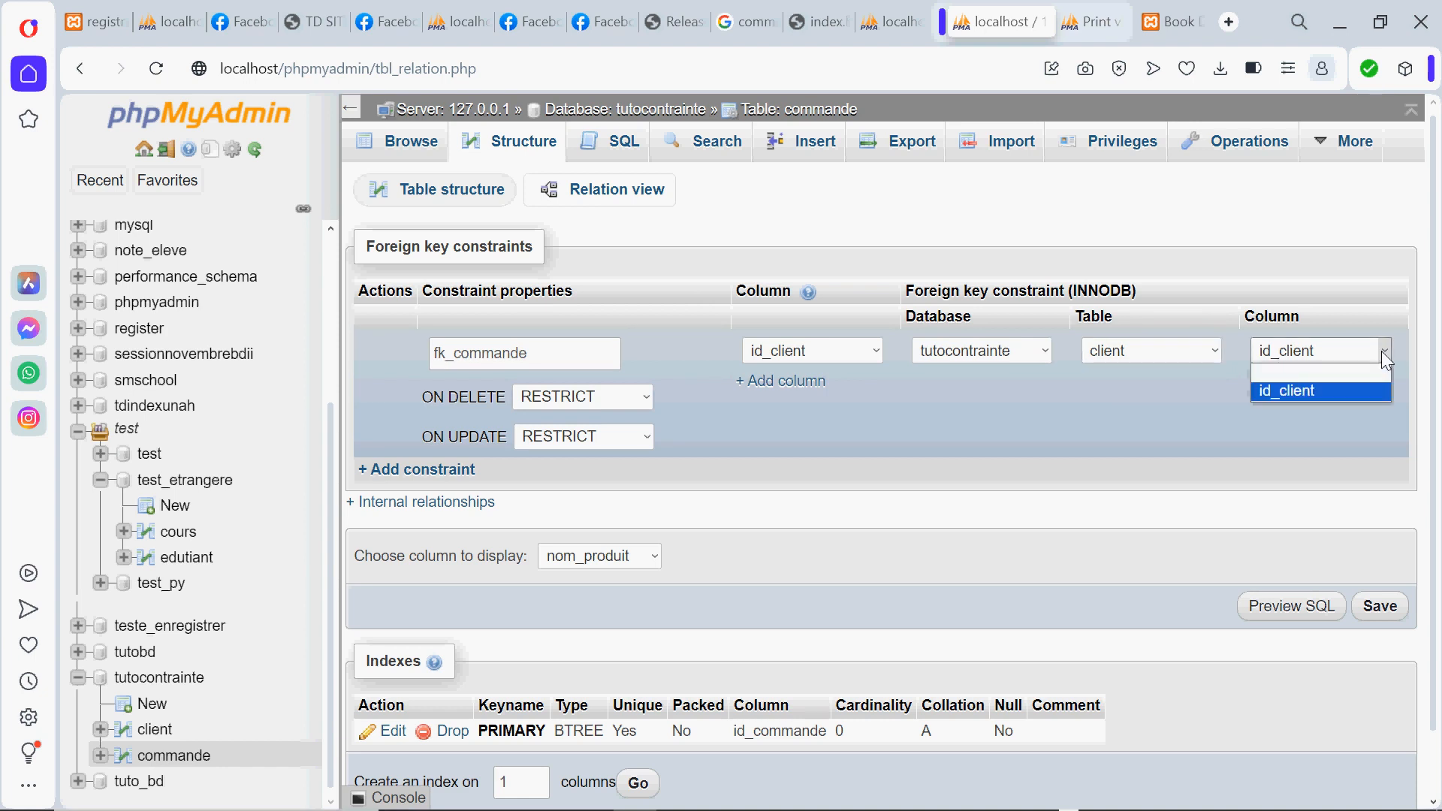
{"action": "left_click", "coordinate": [1354, 386]}
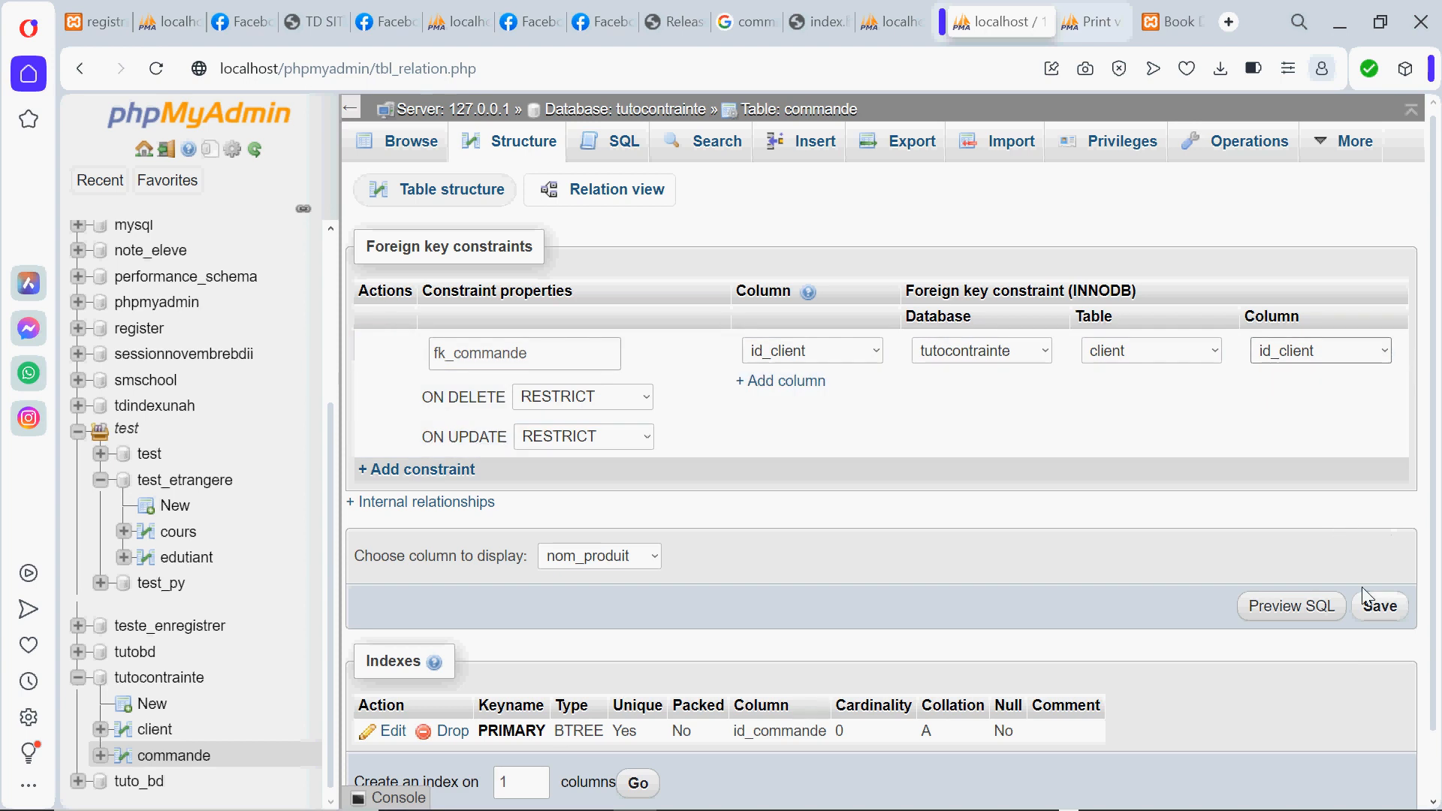
{"action": "left_click", "coordinate": [1385, 610]}
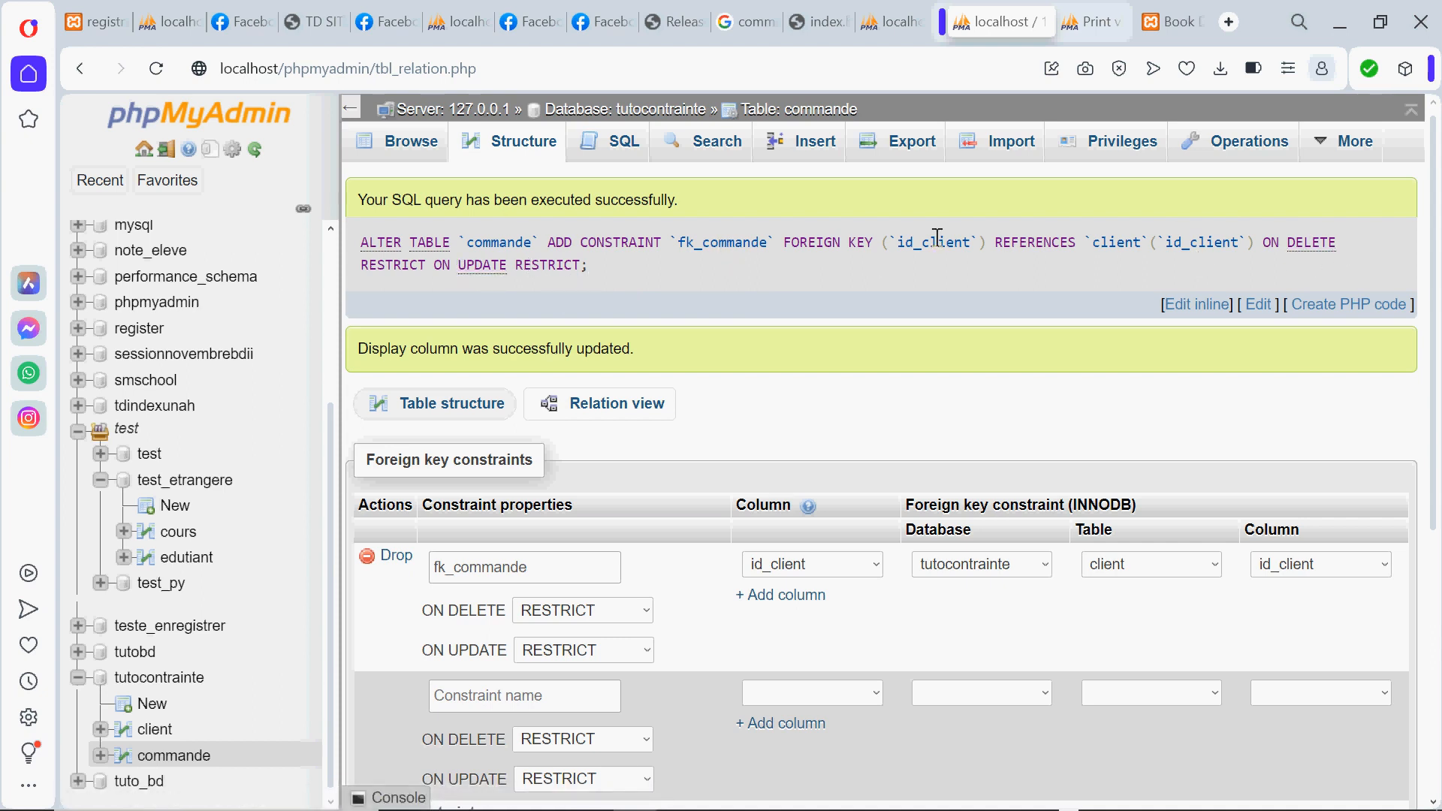
Show the tutocontrainte database in the Designer and move the client table to the left of the commande table.
{"action": "mouse_move", "coordinate": [1314, 155]}
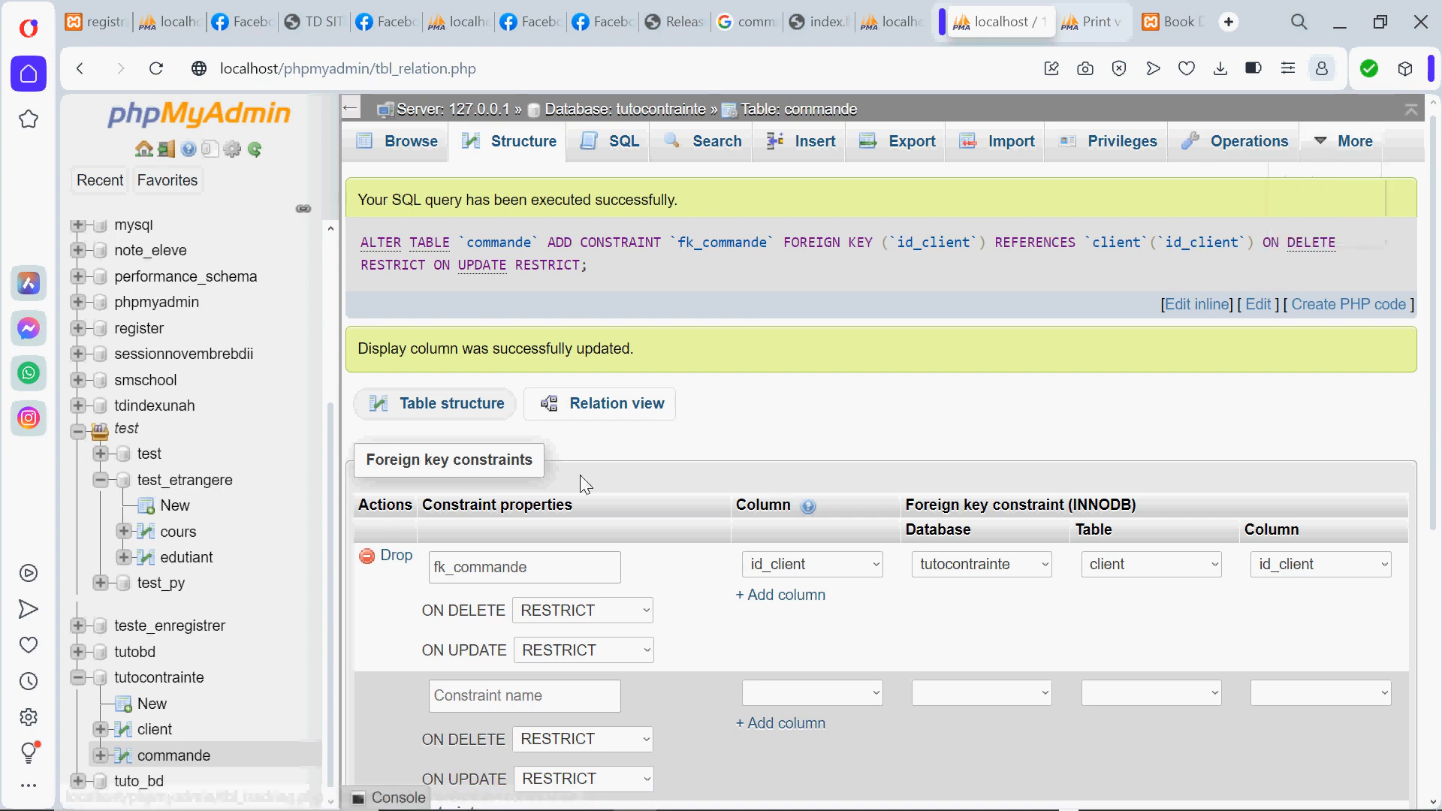
{"action": "left_click", "coordinate": [163, 680]}
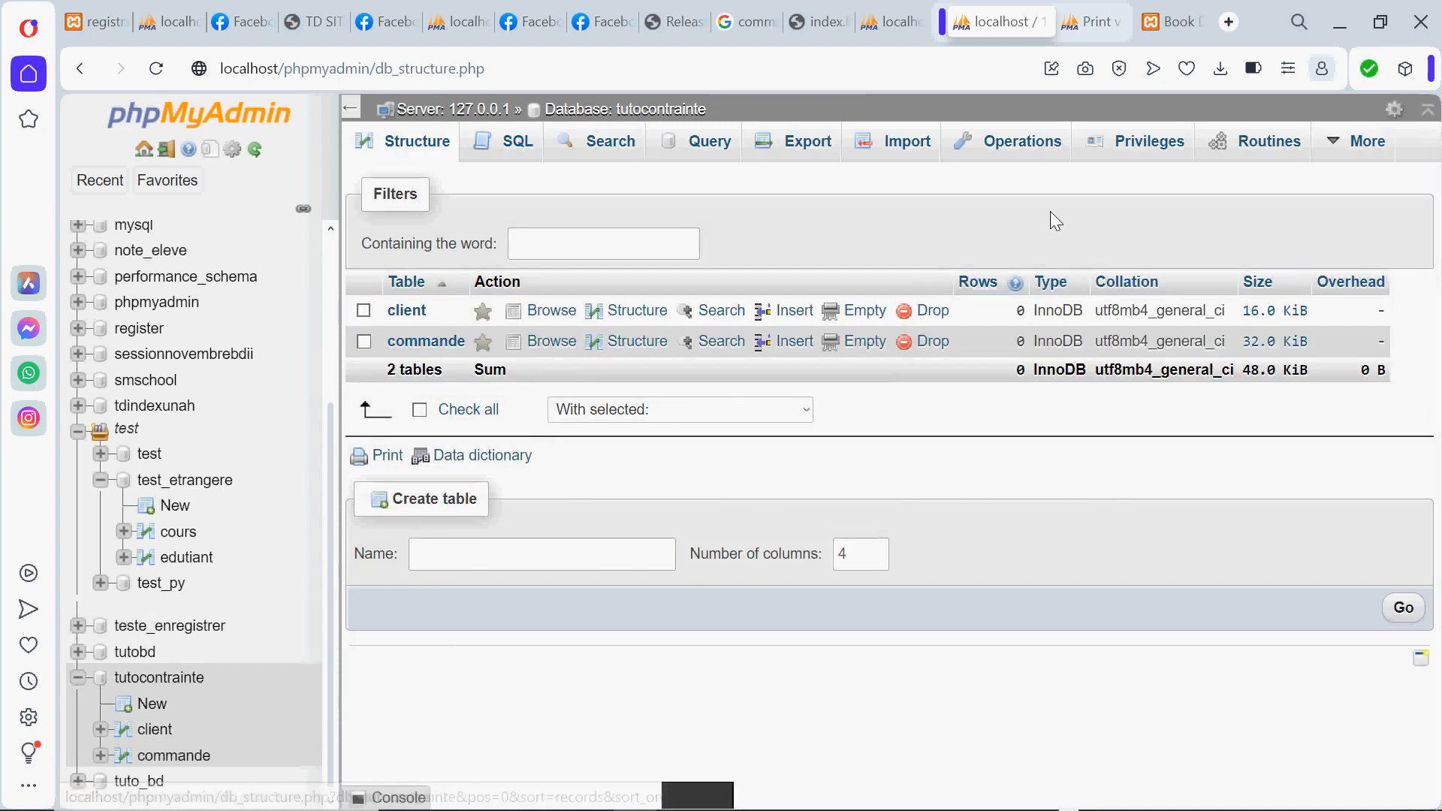
{"action": "mouse_move", "coordinate": [1367, 149]}
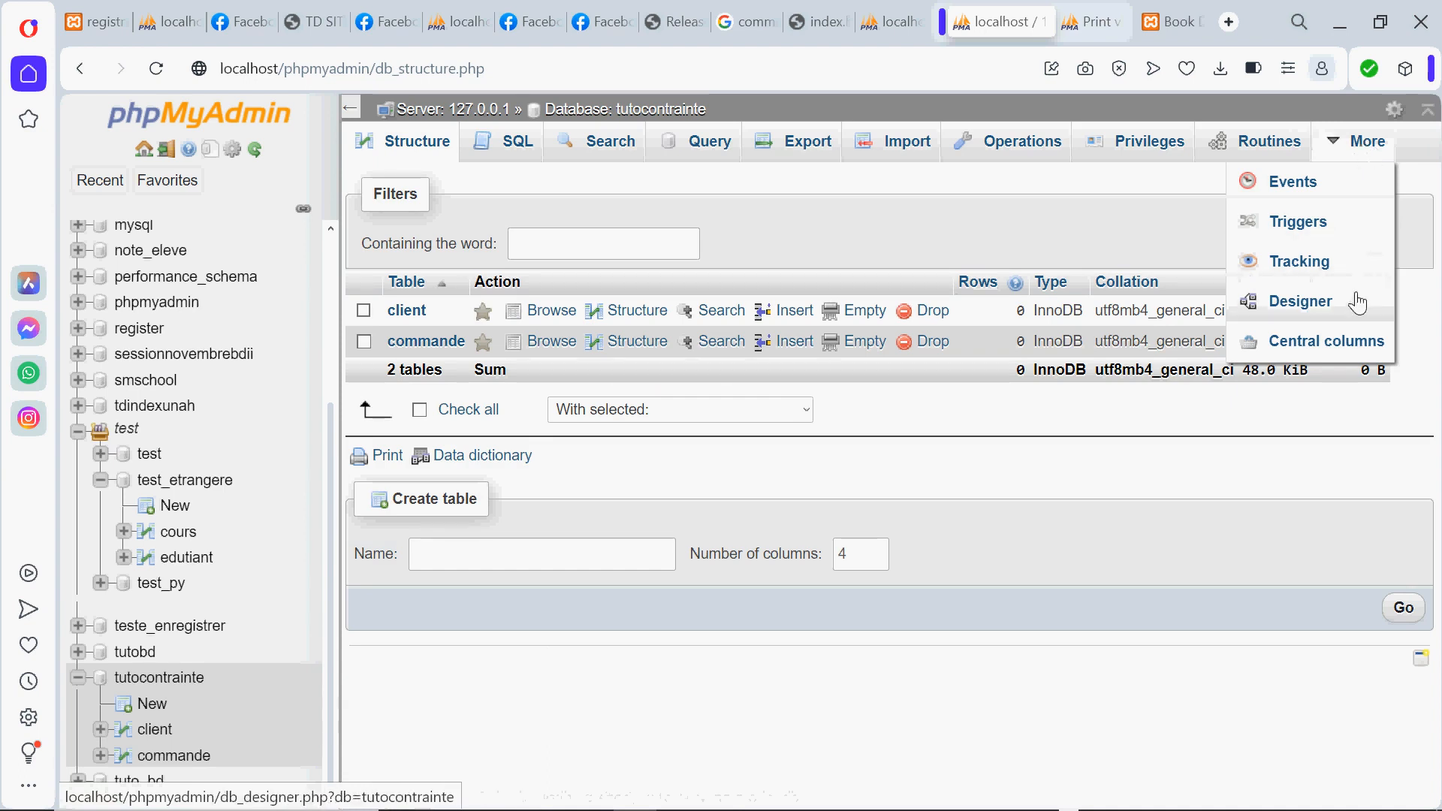
{"action": "left_click", "coordinate": [1306, 305]}
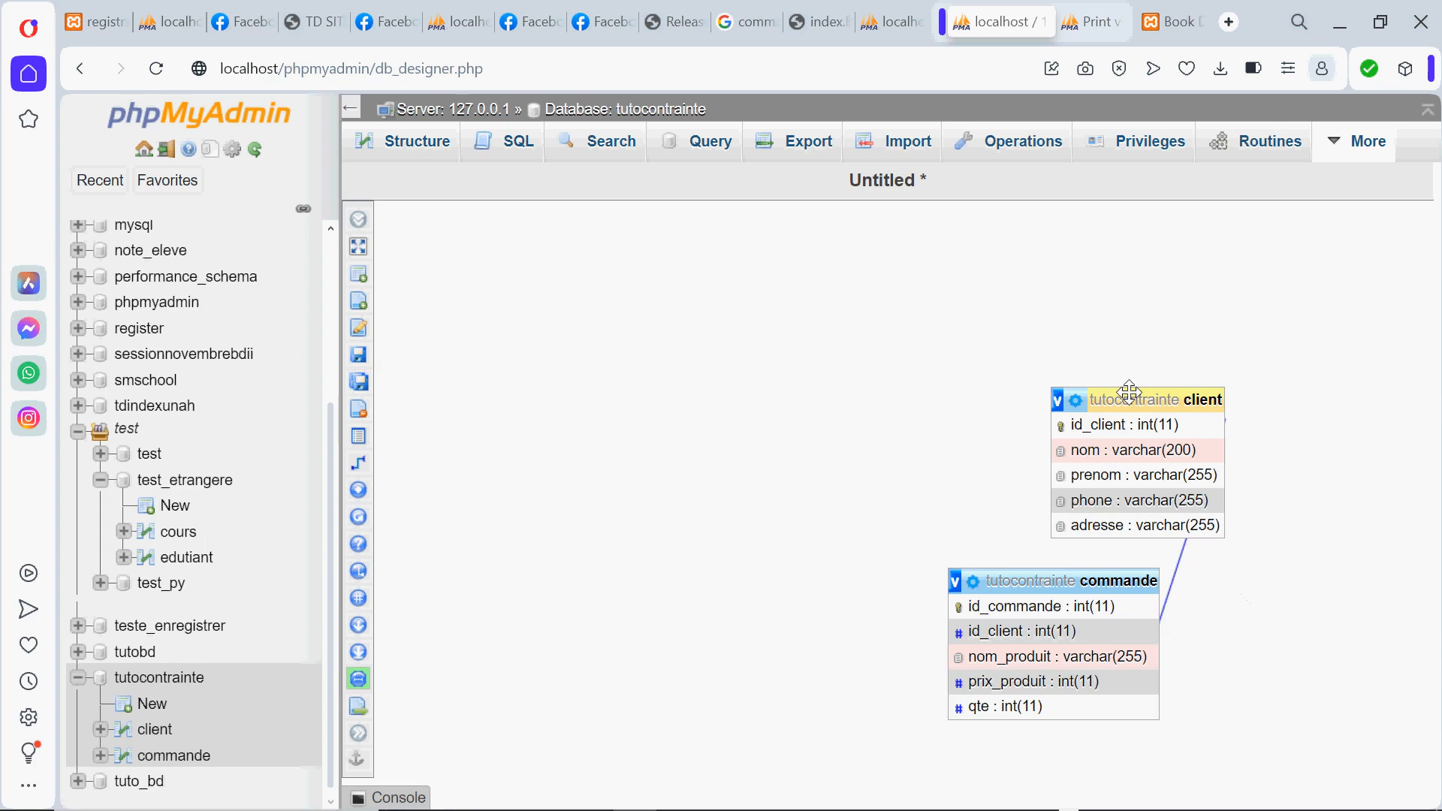
{"action": "left_click_drag", "start_coordinate": [1130, 393], "coordinate": [689, 506]}
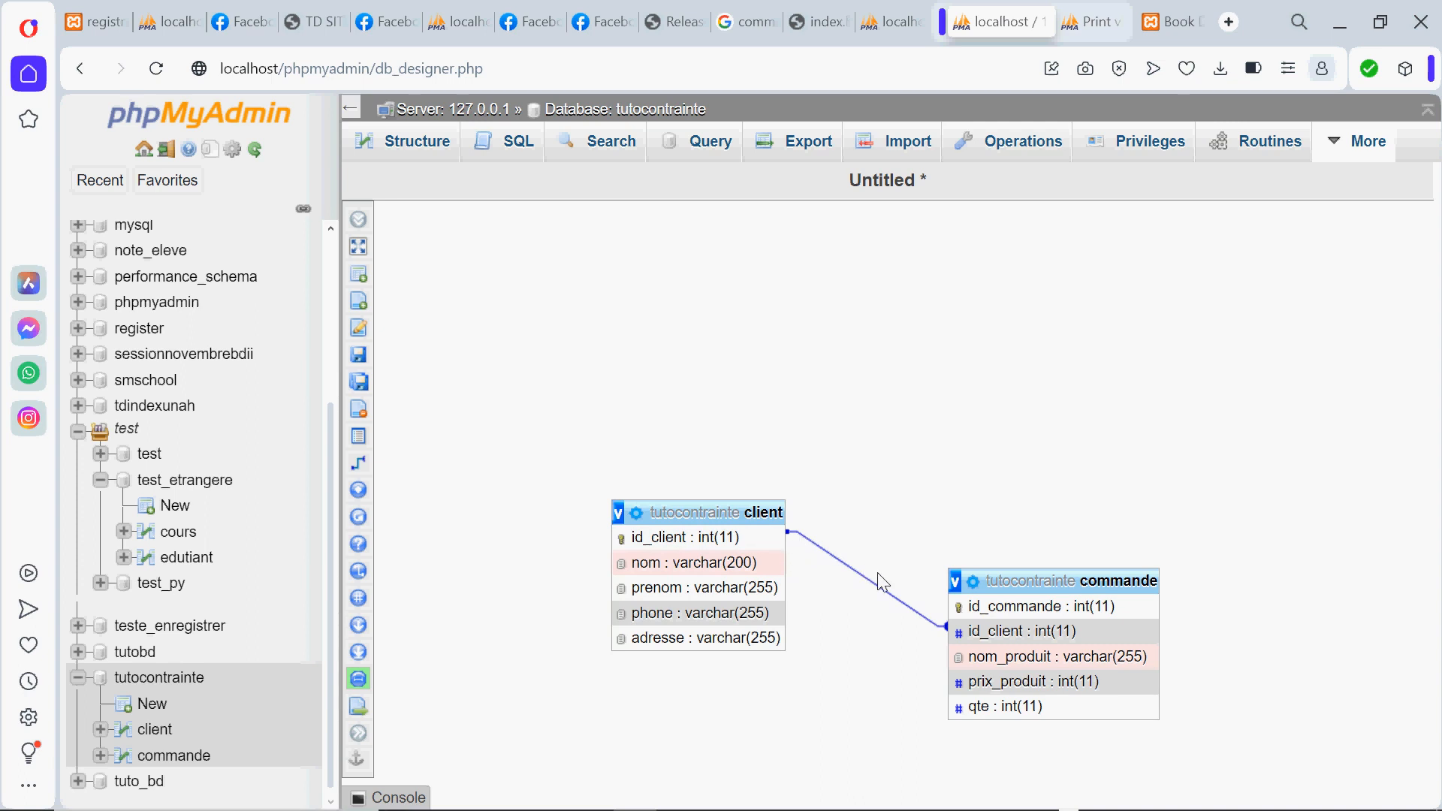
{"action": "left_click", "coordinate": [962, 655]}
Start a new row in the client table and enter the client's last name in nom and first name in prenom.
{"action": "left_click", "coordinate": [154, 730]}
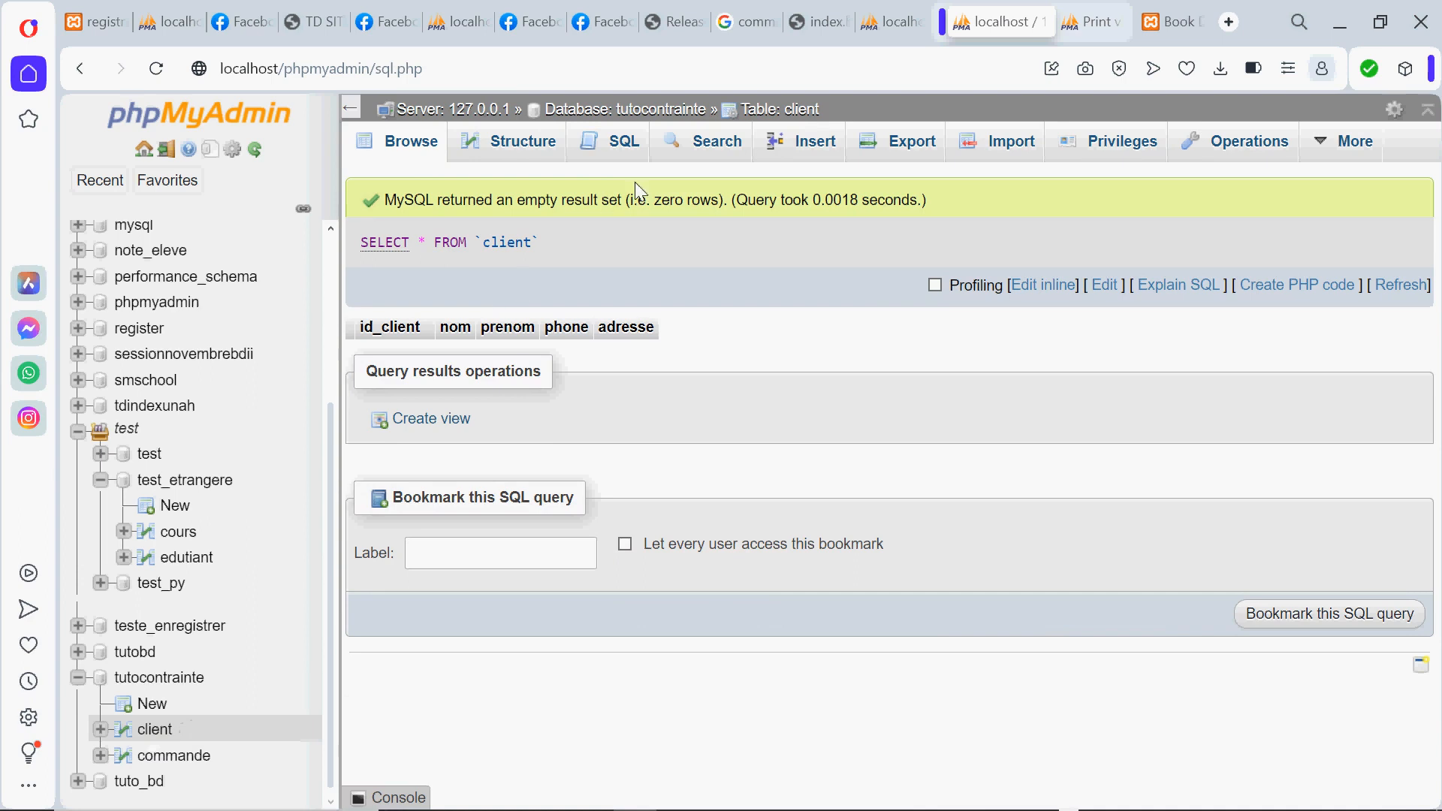
{"action": "left_click", "coordinate": [809, 143]}
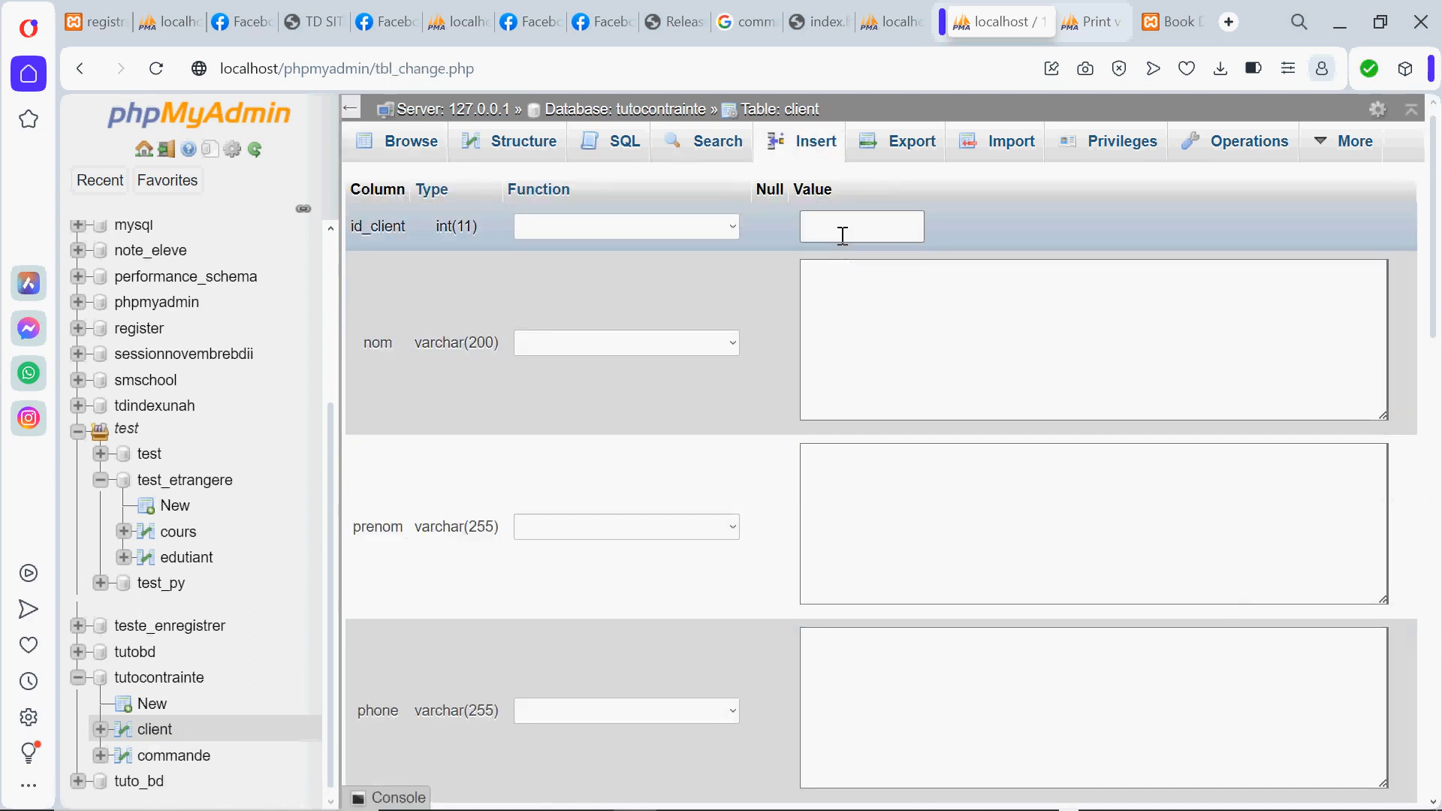
{"action": "left_click", "coordinate": [831, 317]}
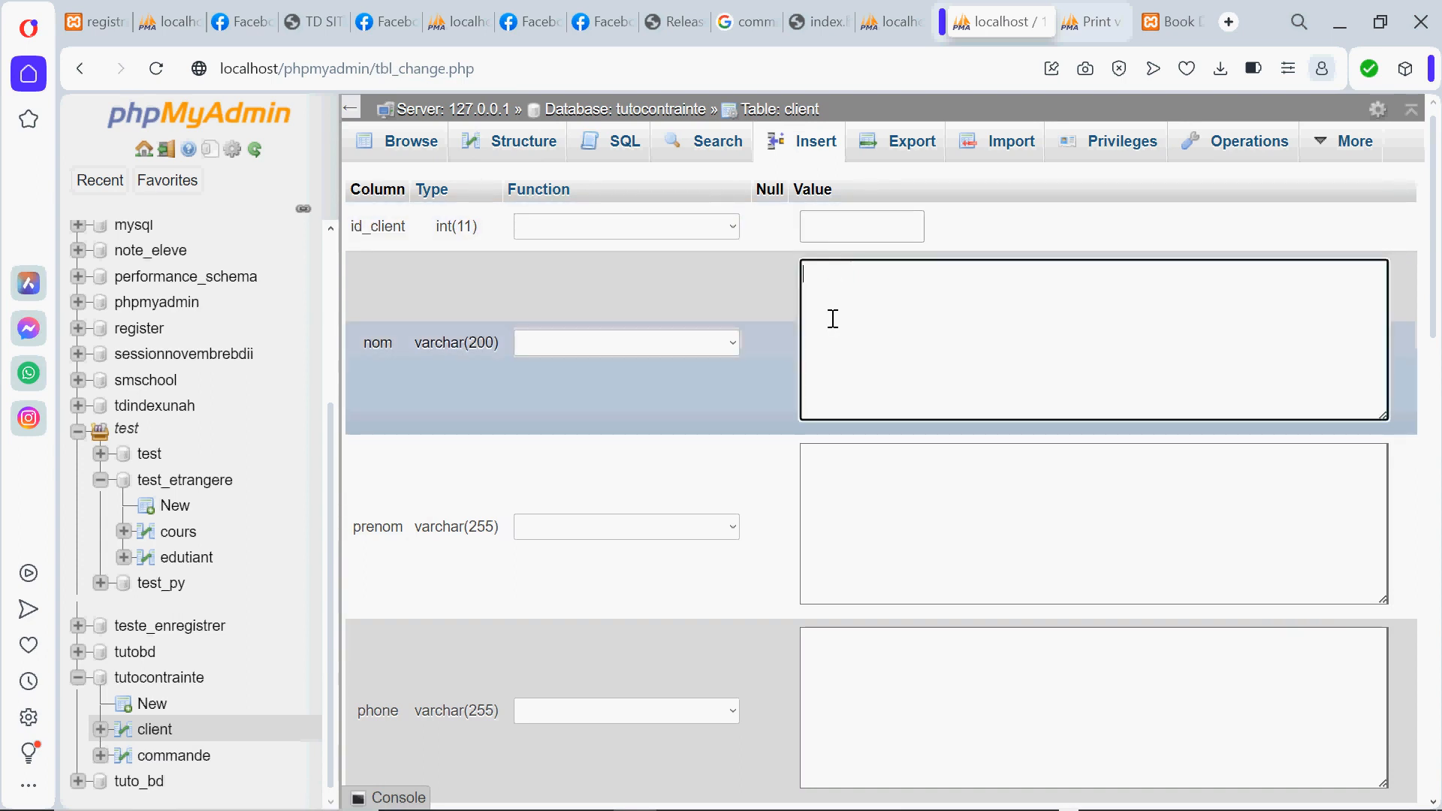
{"action": "type", "text": "ILSENAT"}
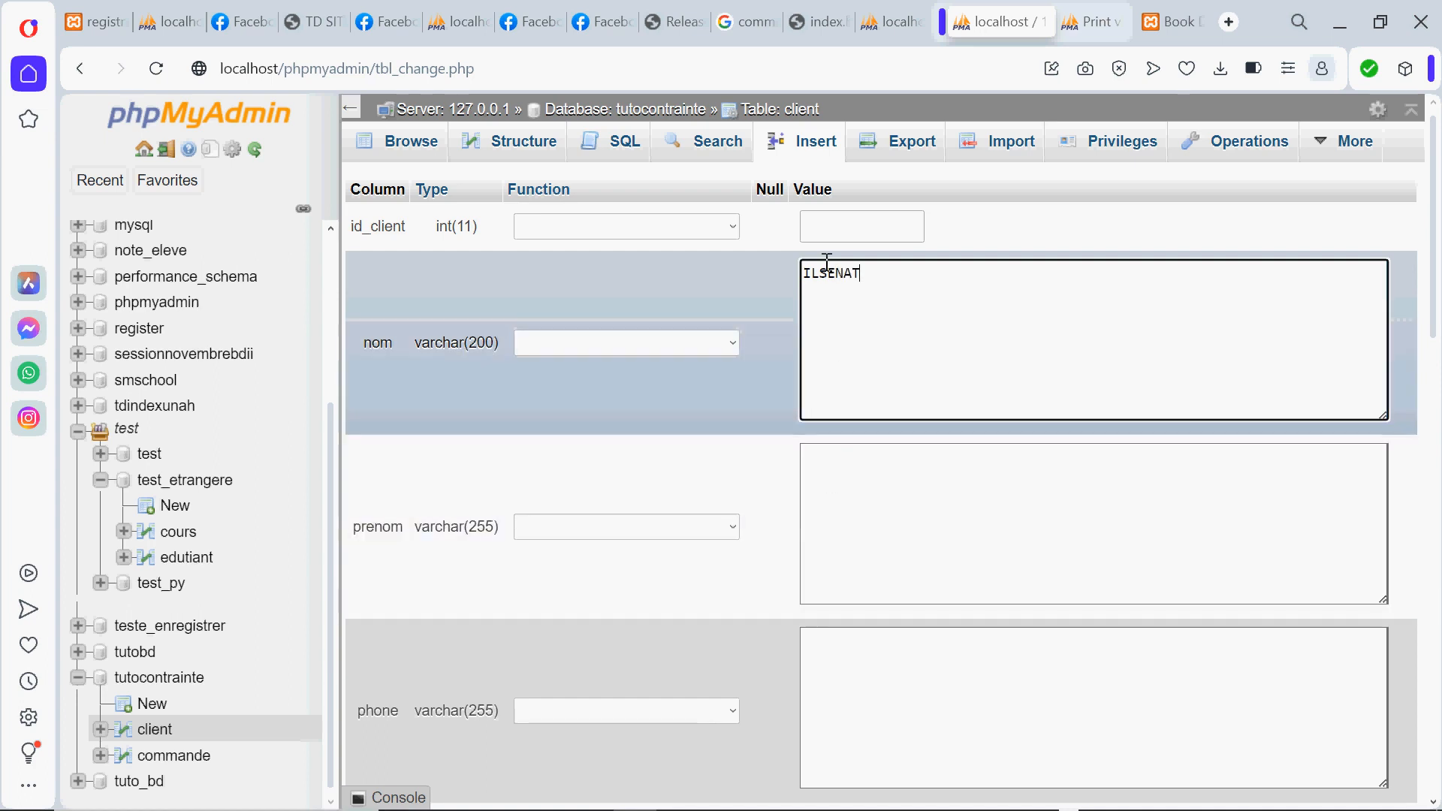
{"action": "left_click", "coordinate": [806, 272]}
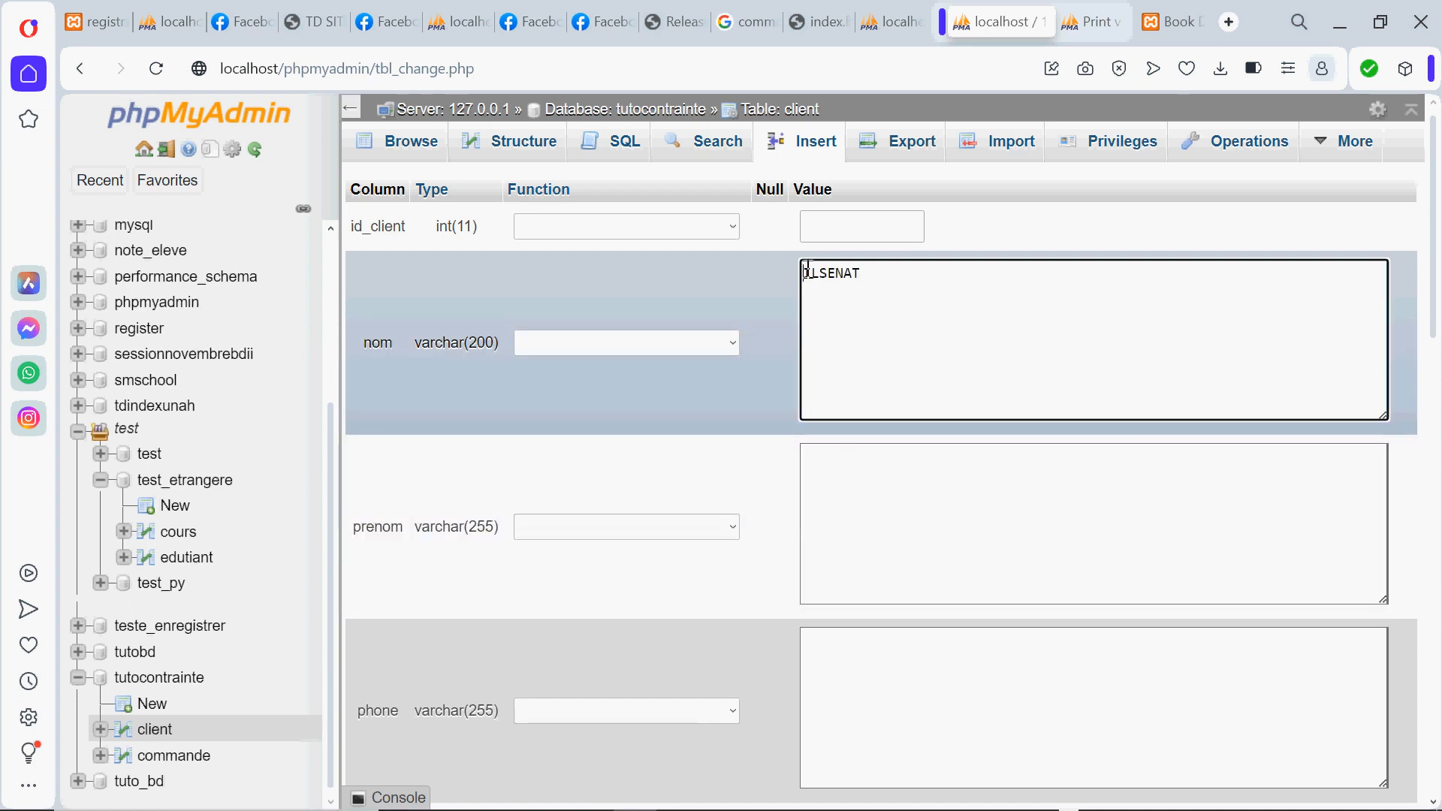
{"action": "type", "text": "V"}
{"action": "left_click", "coordinate": [827, 467]}
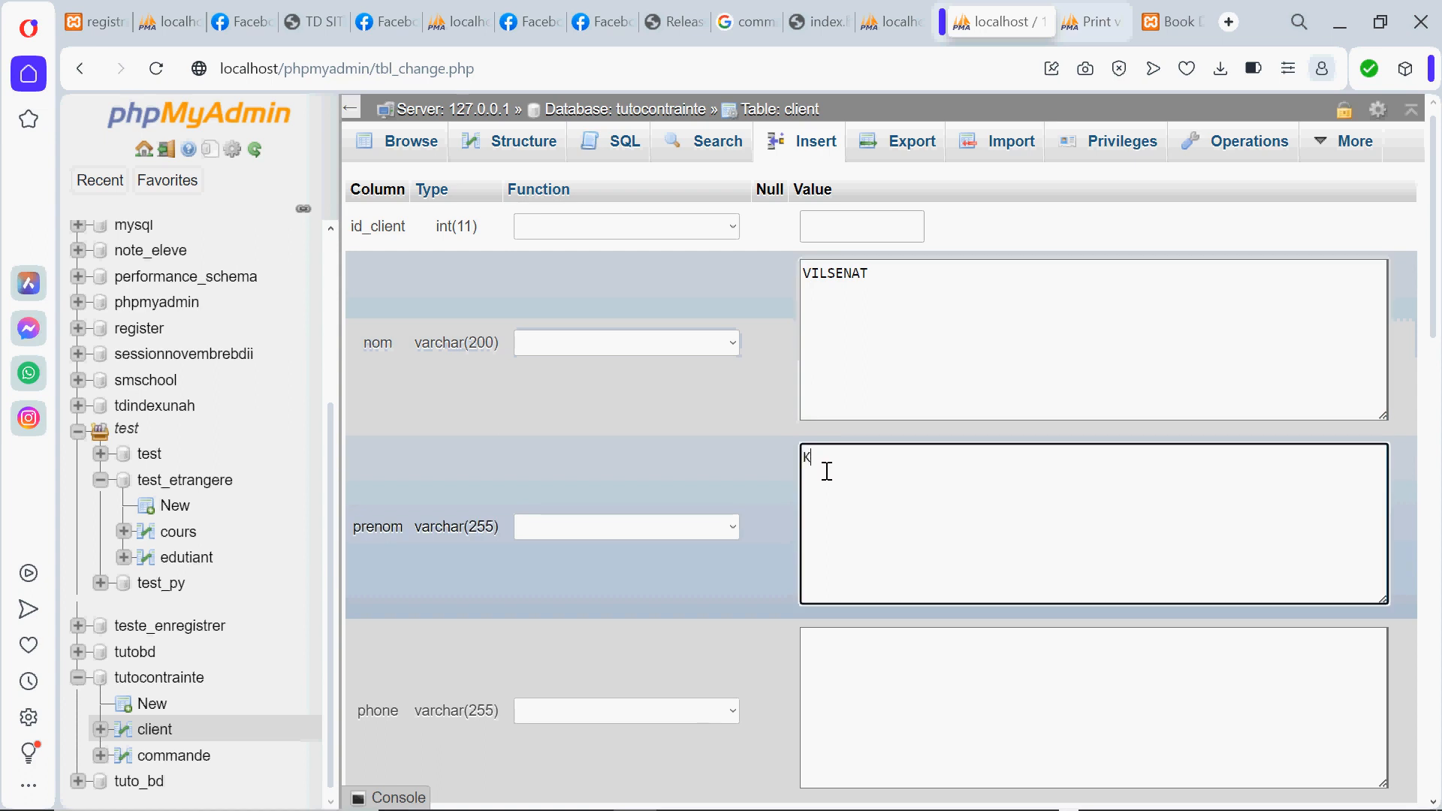
{"action": "key", "text": "BackSpace"}
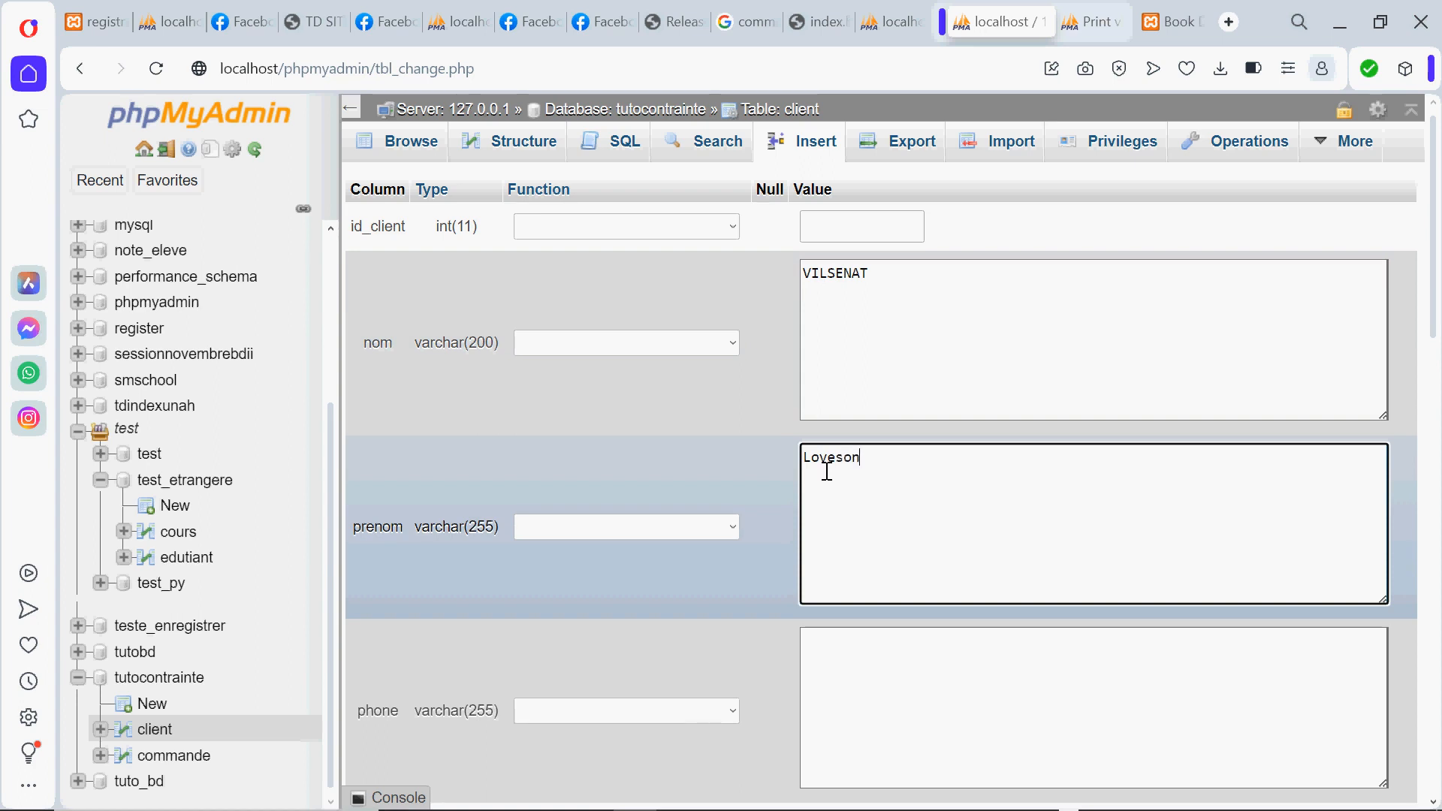
Enter the client's phone number in the phone field of the new row.
{"action": "left_click", "coordinate": [830, 640]}
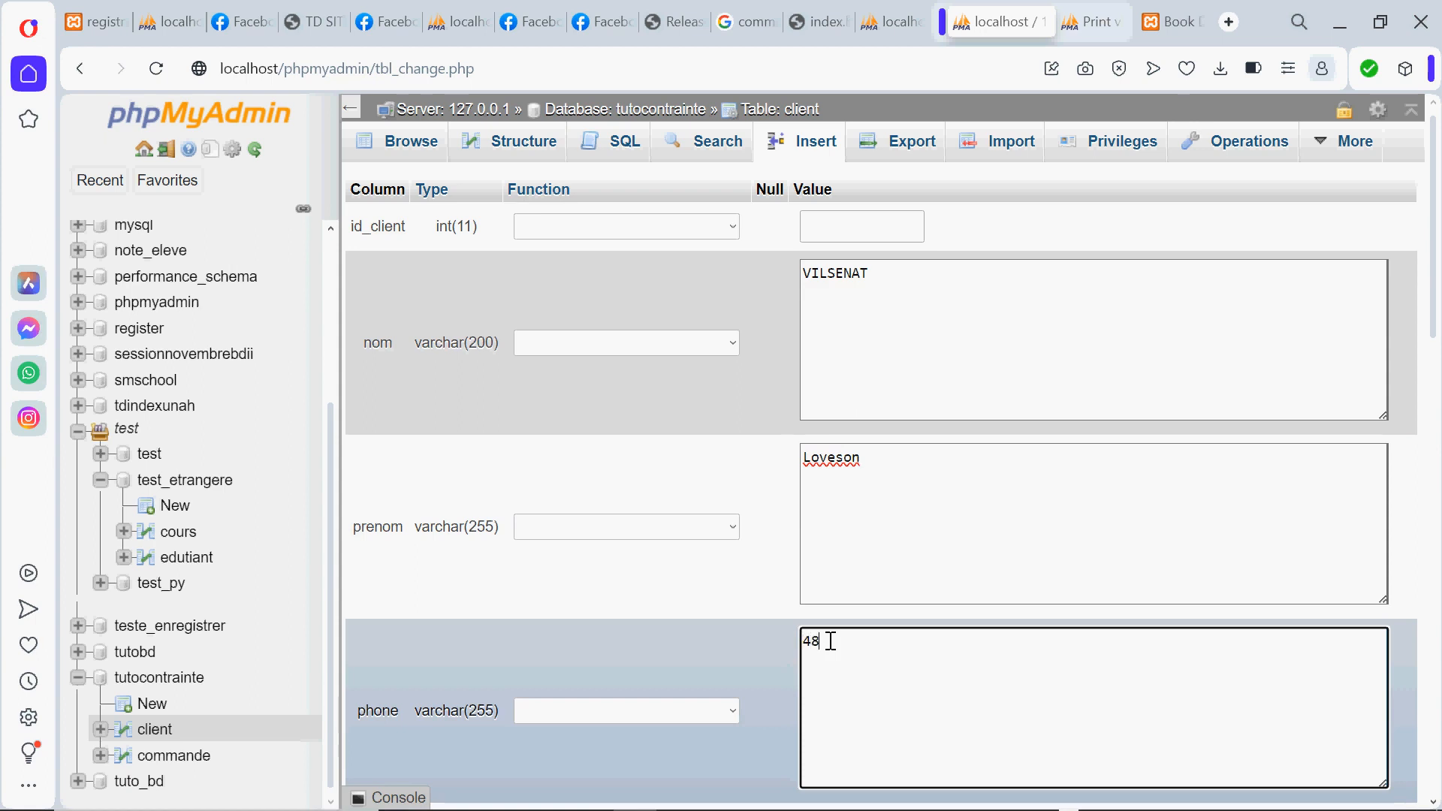
{"action": "type", "text": "009083"}
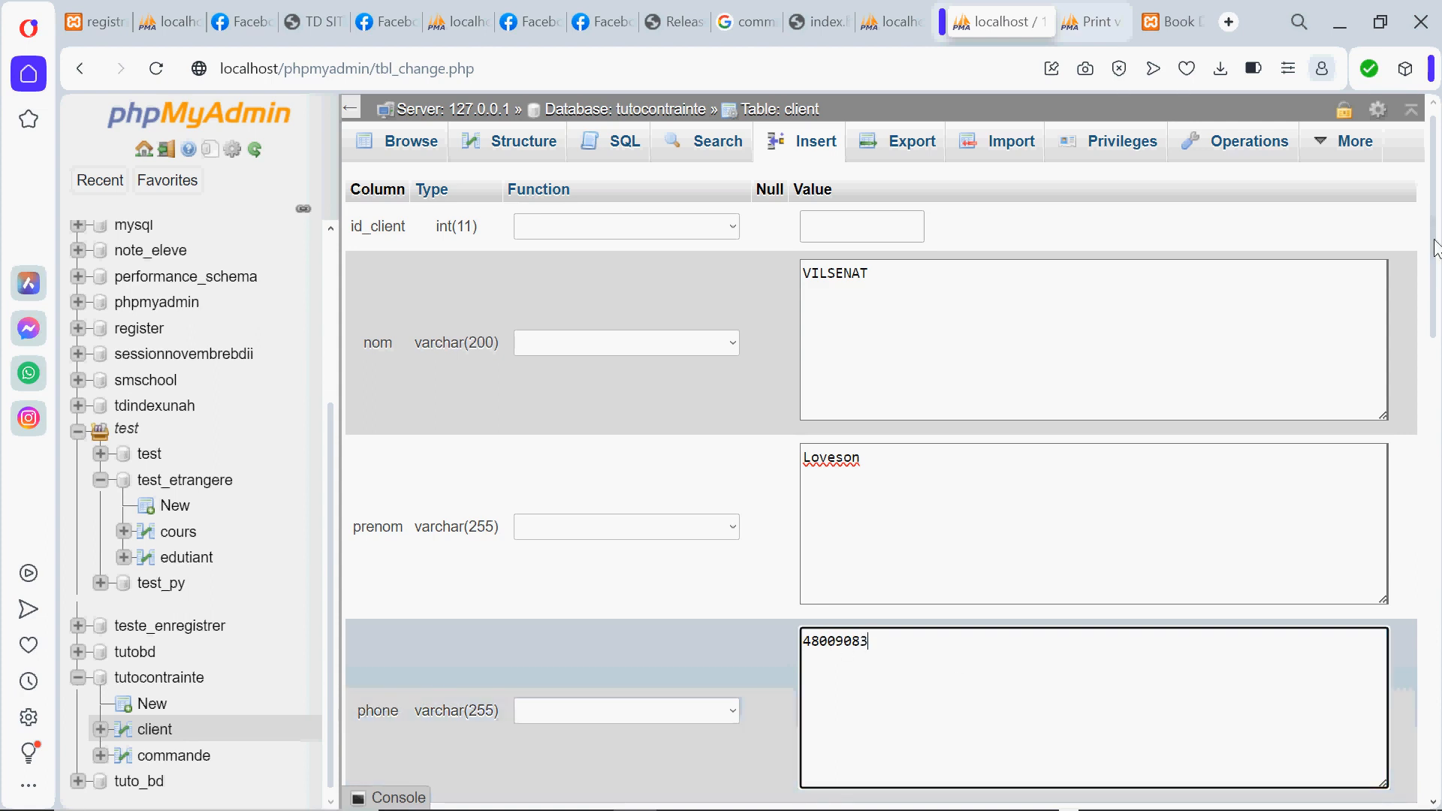
{"action": "scroll", "coordinate": [1429, 289], "scroll_direction": "down", "scroll_amount": 1}
{"action": "scroll", "coordinate": [1429, 290], "scroll_direction": "down", "scroll_amount": 3}
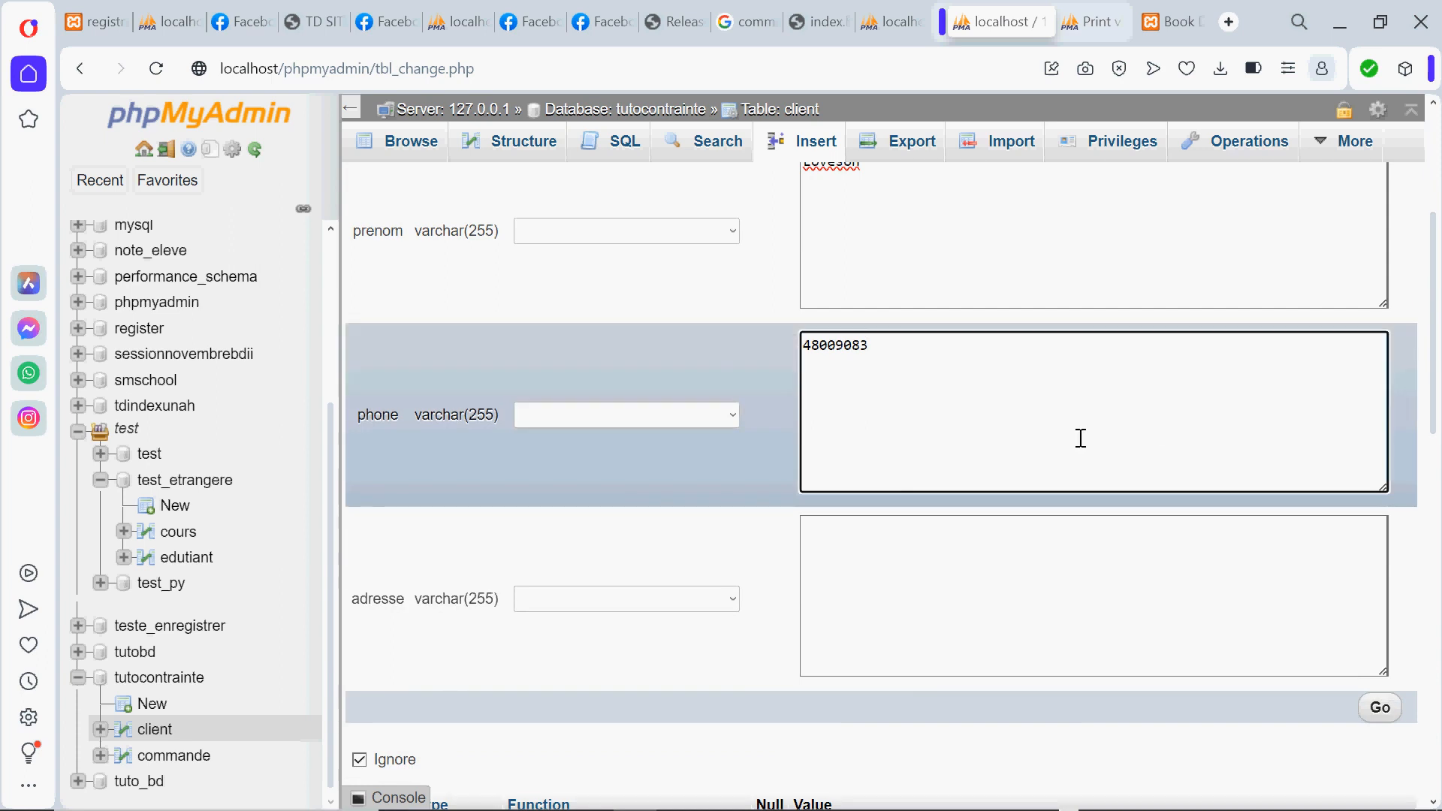
Set adresse to haiti for the new client row and insert the row into the client table.
{"action": "left_click", "coordinate": [918, 570]}
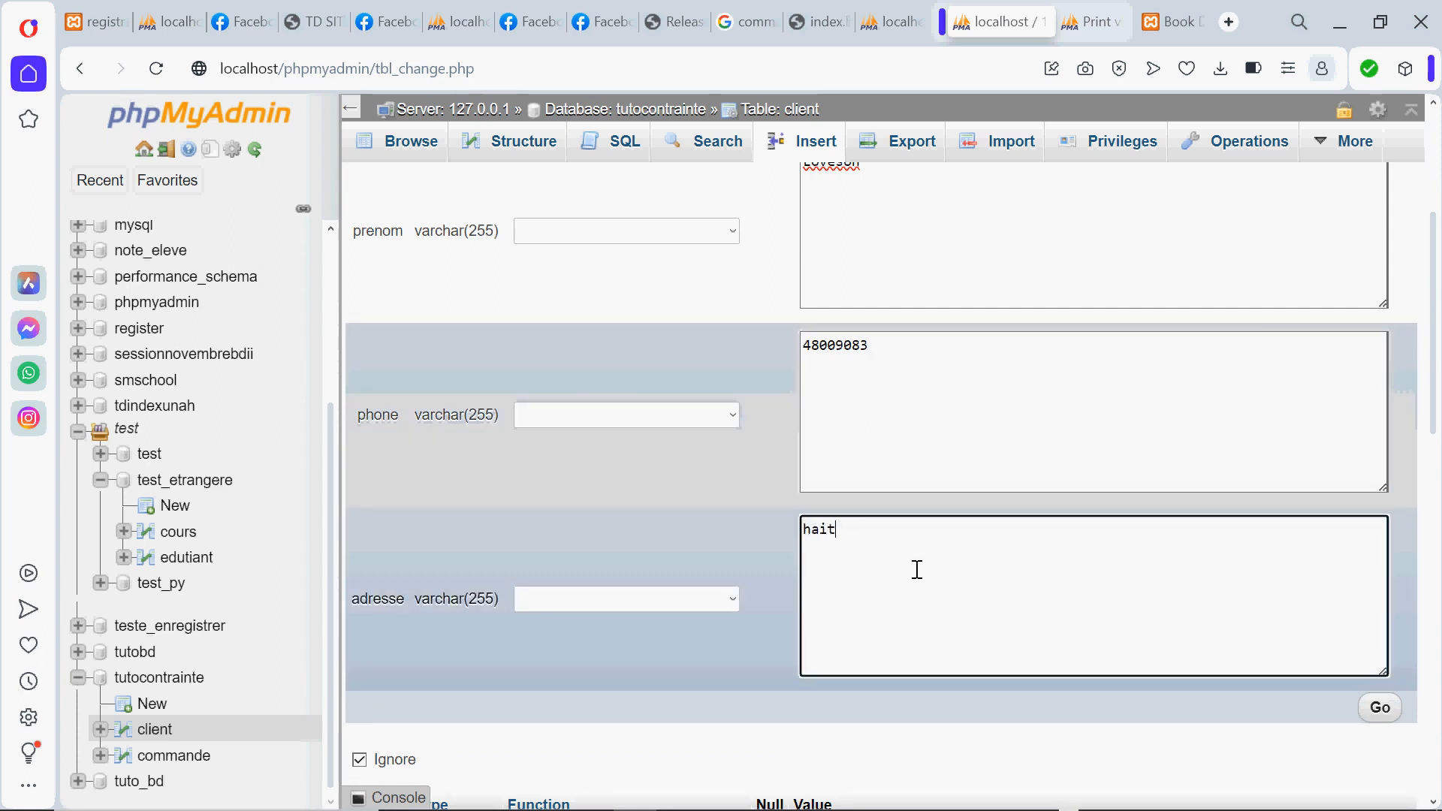
{"action": "left_click", "coordinate": [1380, 707]}
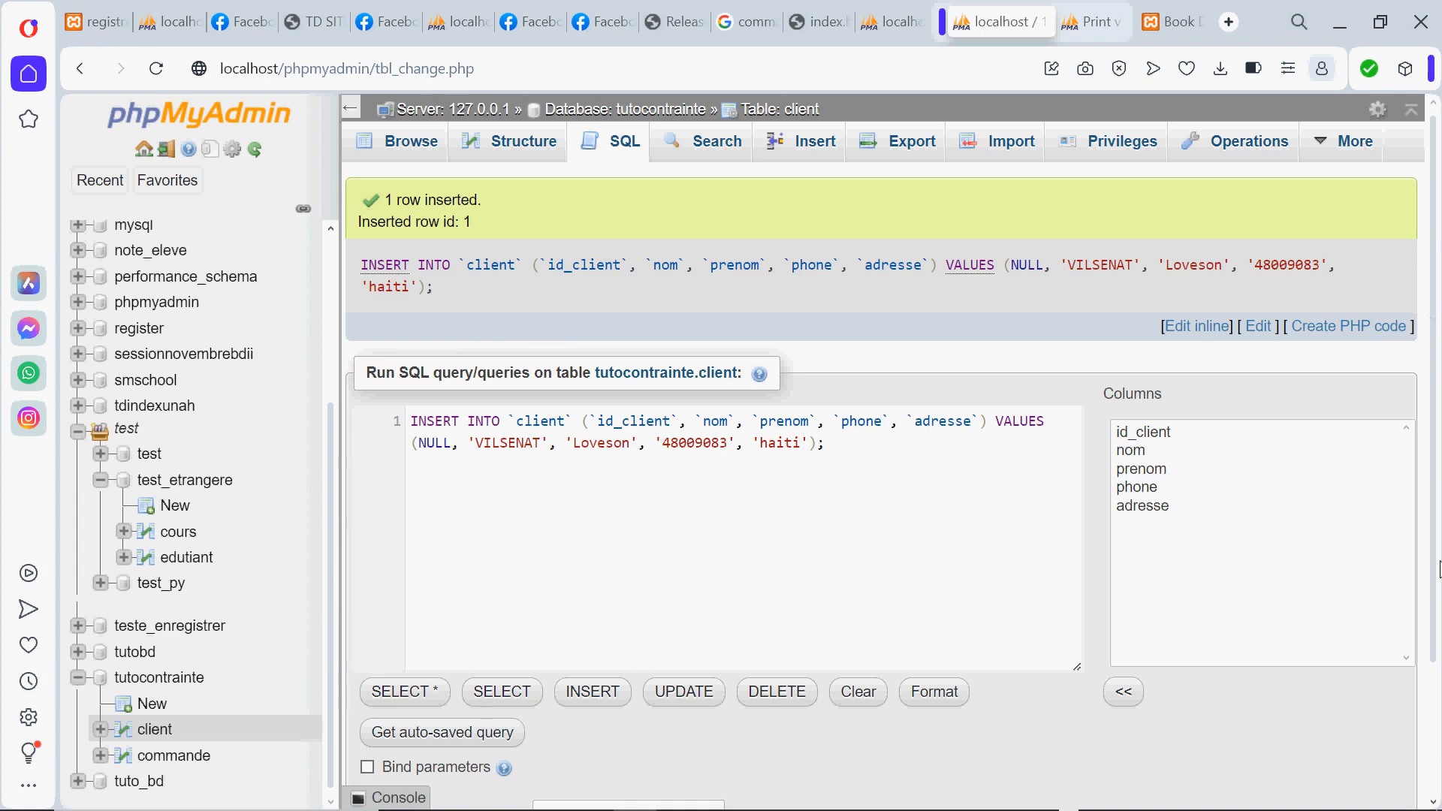
Run the same INSERT query again to add a second identical client, and browse the client table.
{"action": "left_click_drag", "start_coordinate": [1439, 541], "coordinate": [1440, 643]}
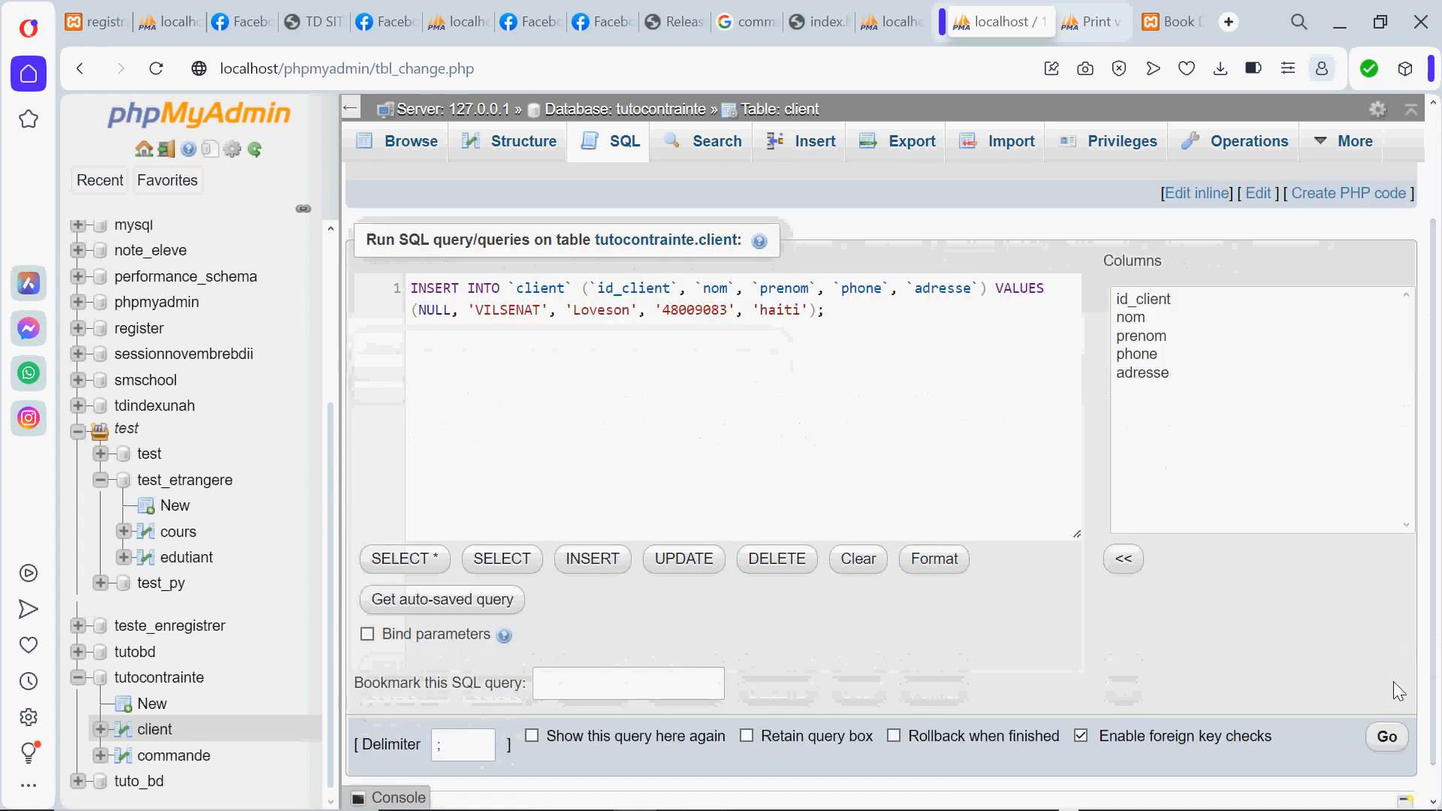
{"action": "left_click", "coordinate": [1387, 739]}
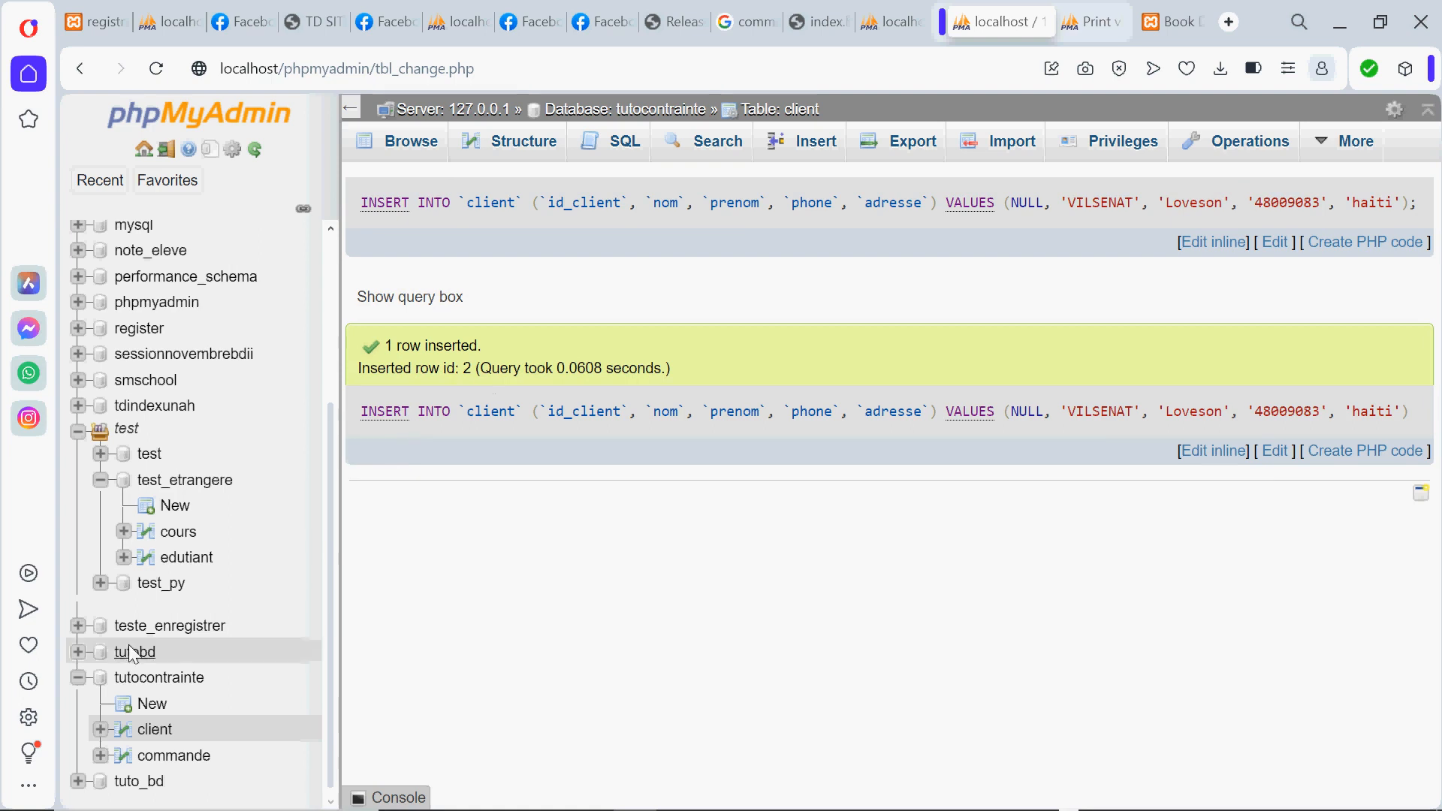
{"action": "left_click", "coordinate": [156, 733]}
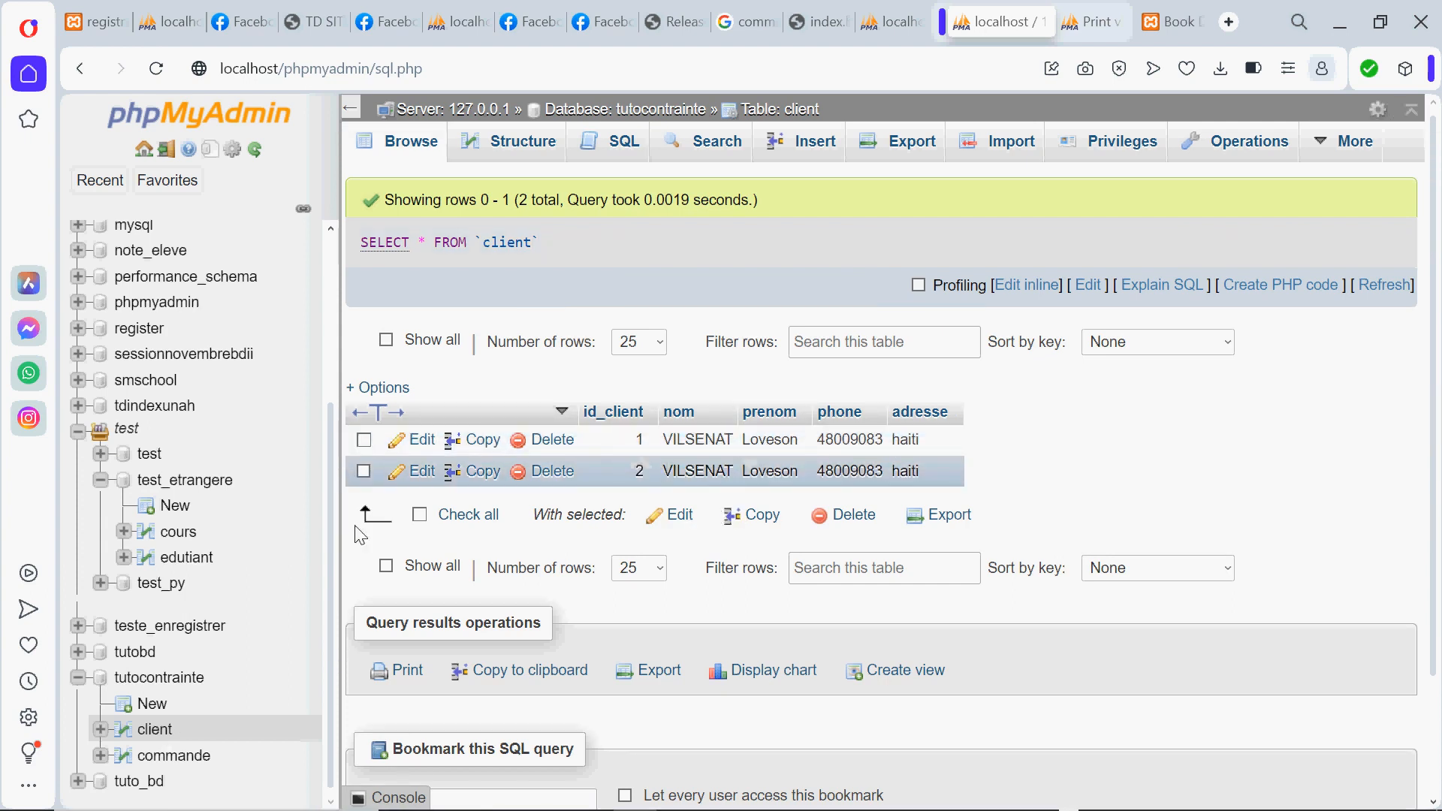
Start a new row in the commande table with client 1 as id_client and riz as nom_produit.
{"action": "left_click", "coordinate": [166, 757]}
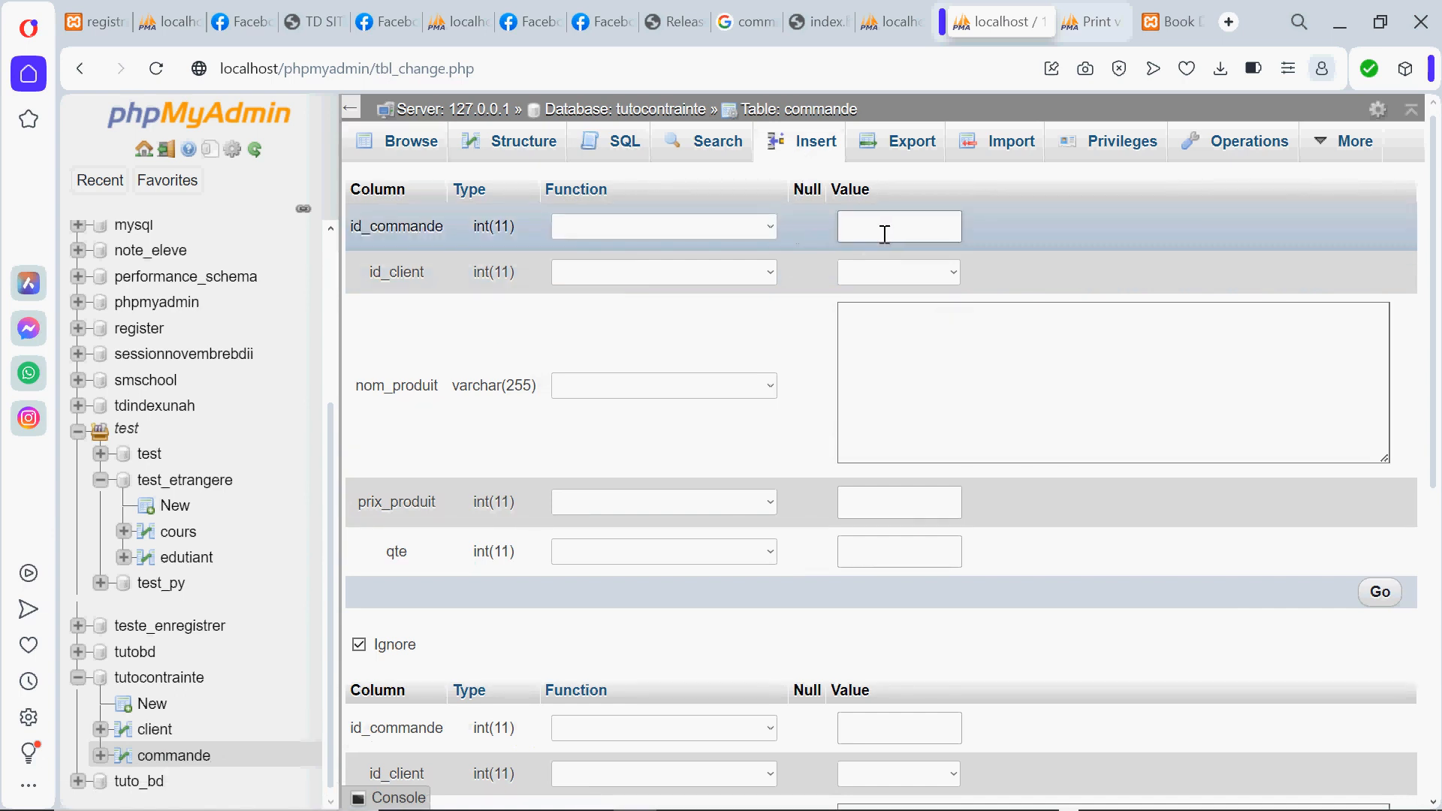
{"action": "left_click", "coordinate": [879, 272]}
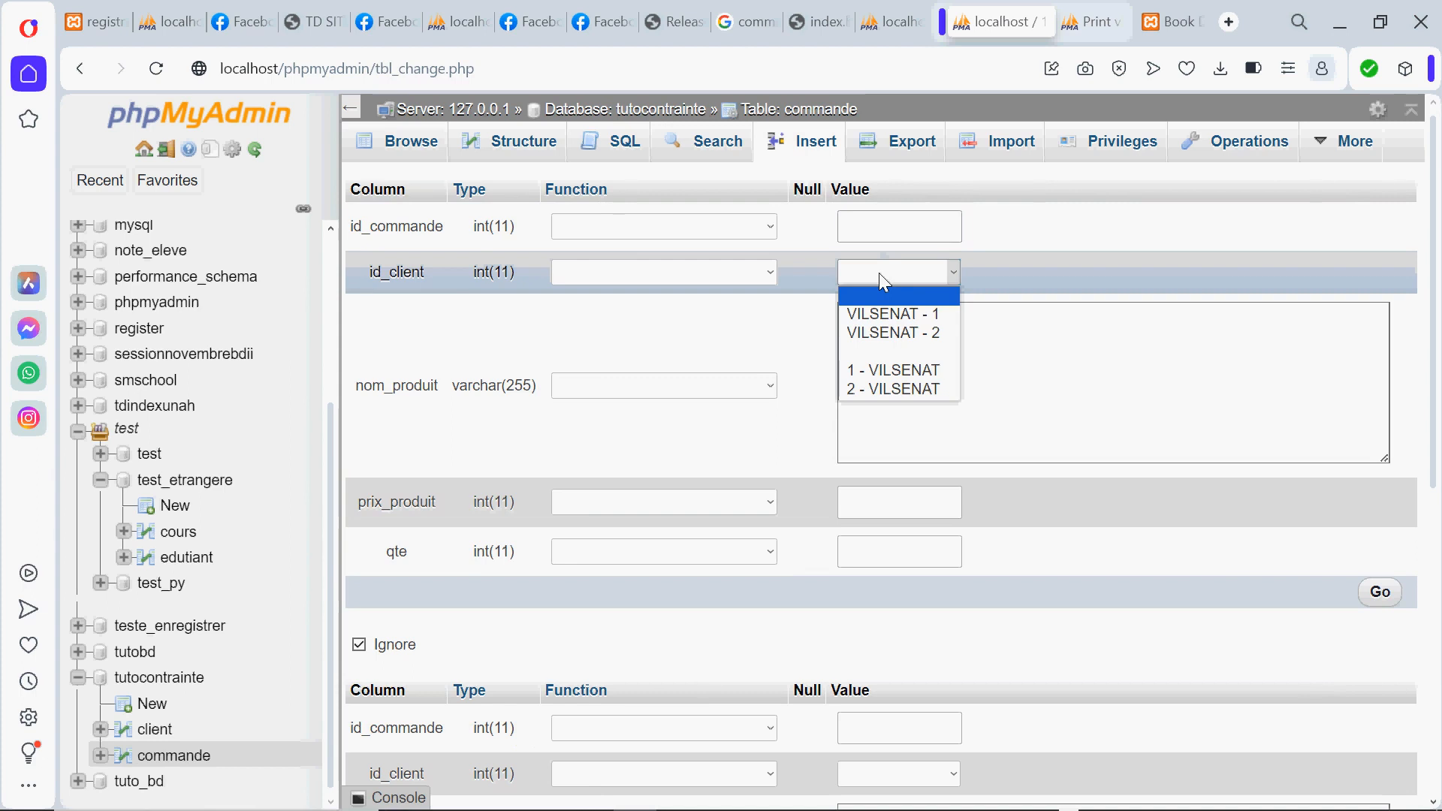
{"action": "left_click", "coordinate": [882, 315]}
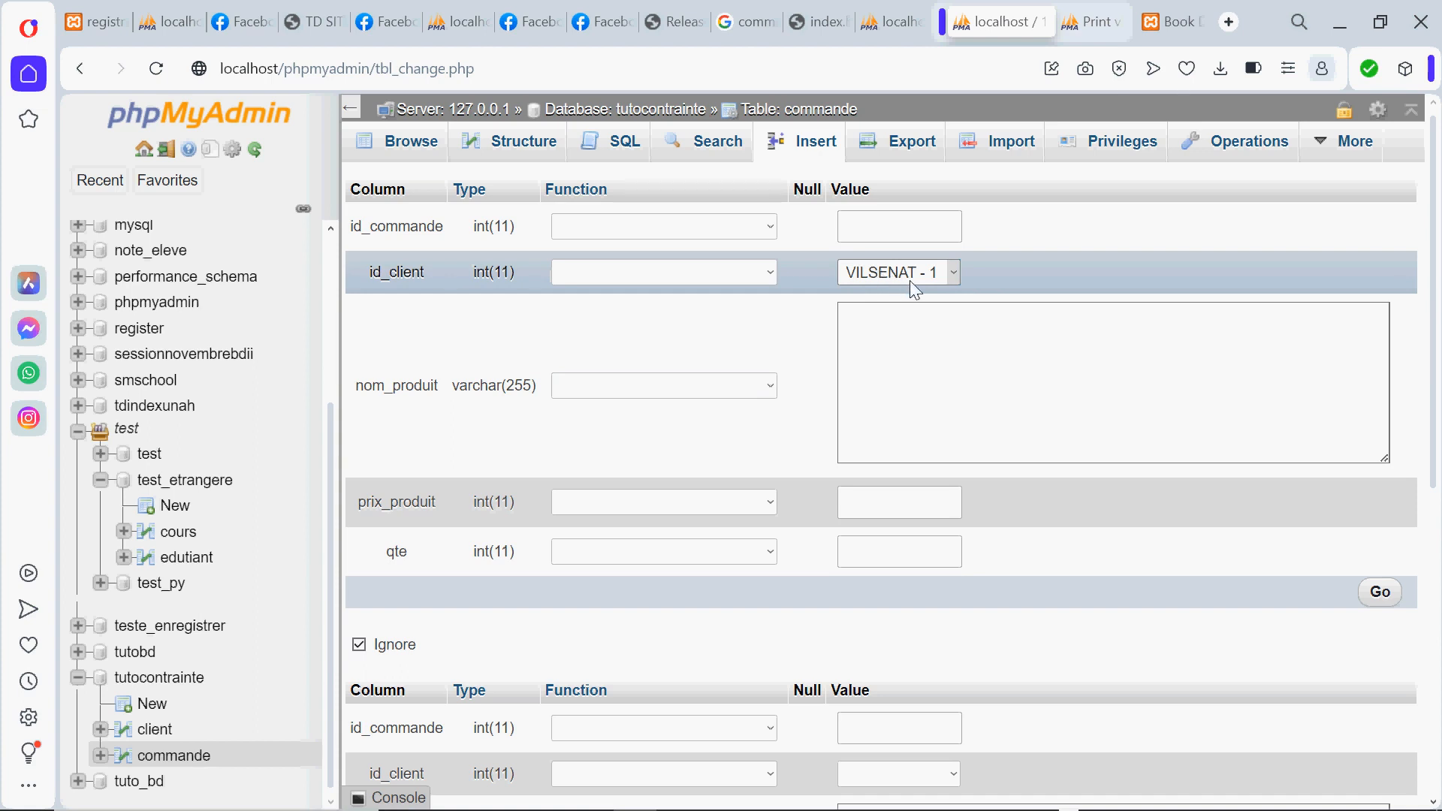
{"action": "left_click", "coordinate": [914, 348]}
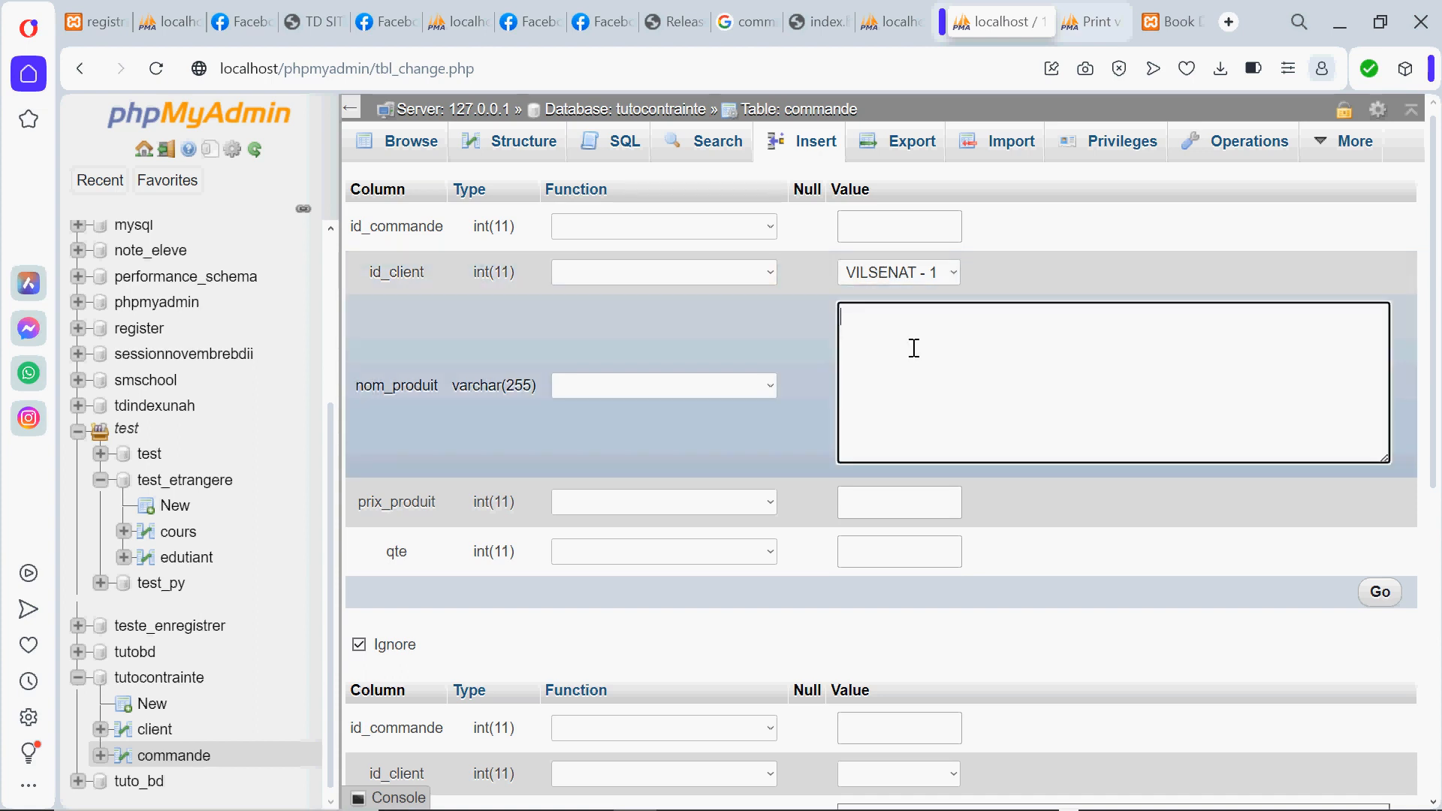
{"action": "type", "text": "riz"}
Set prix_produit to 100 and qte to 150 for the riz order and insert the row.
{"action": "left_click", "coordinate": [888, 500]}
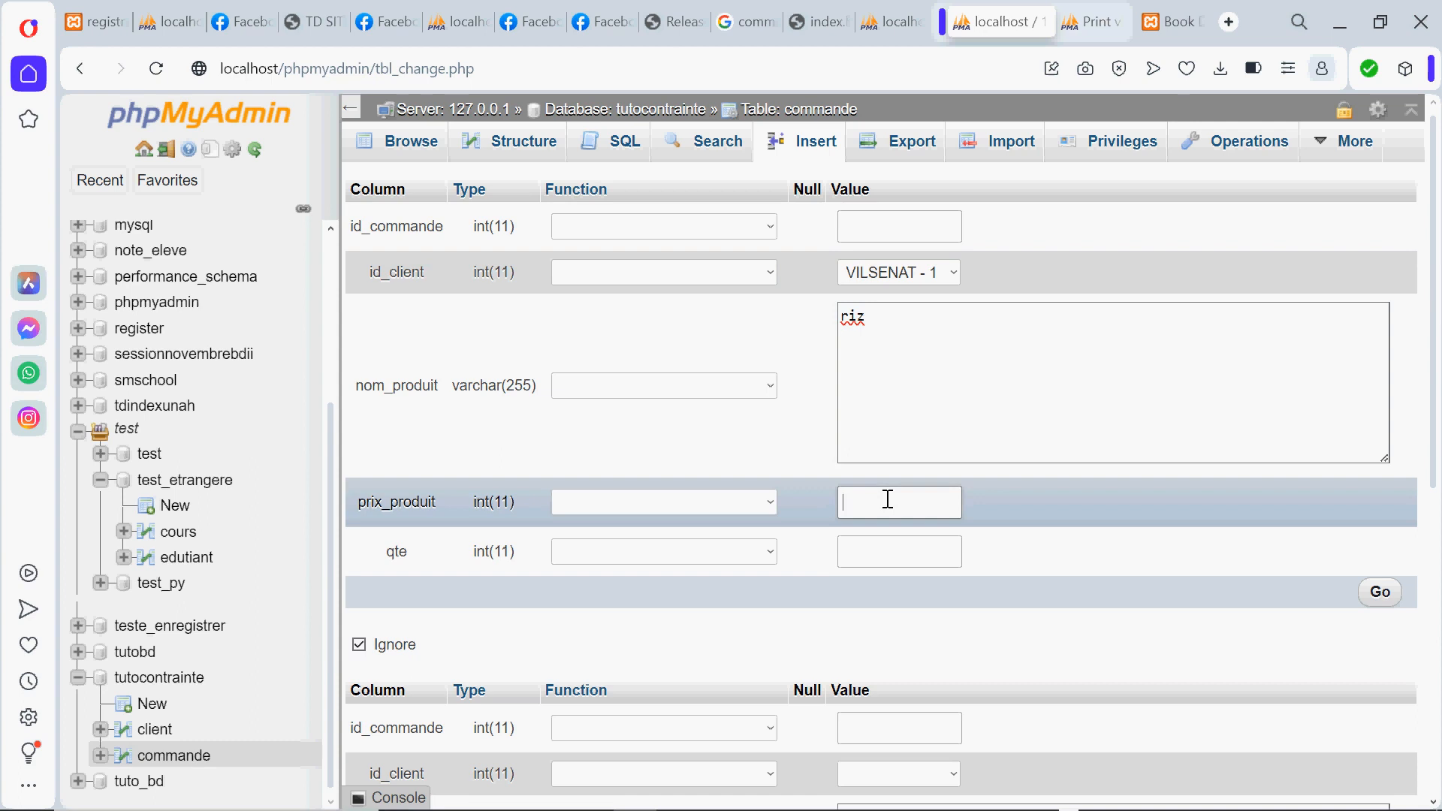
{"action": "type", "text": "100"}
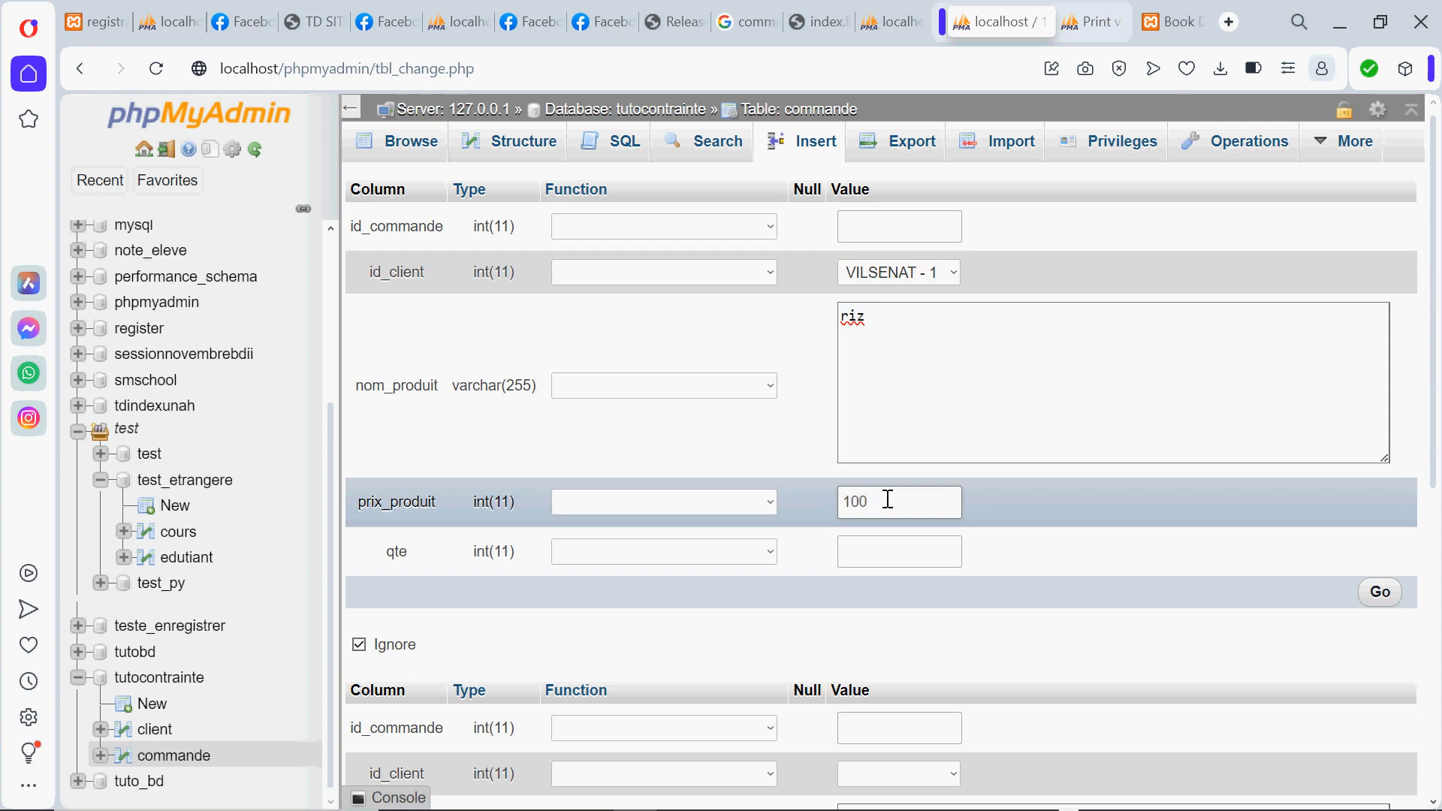
{"action": "left_click", "coordinate": [883, 551]}
{"action": "type", "text": "1"}
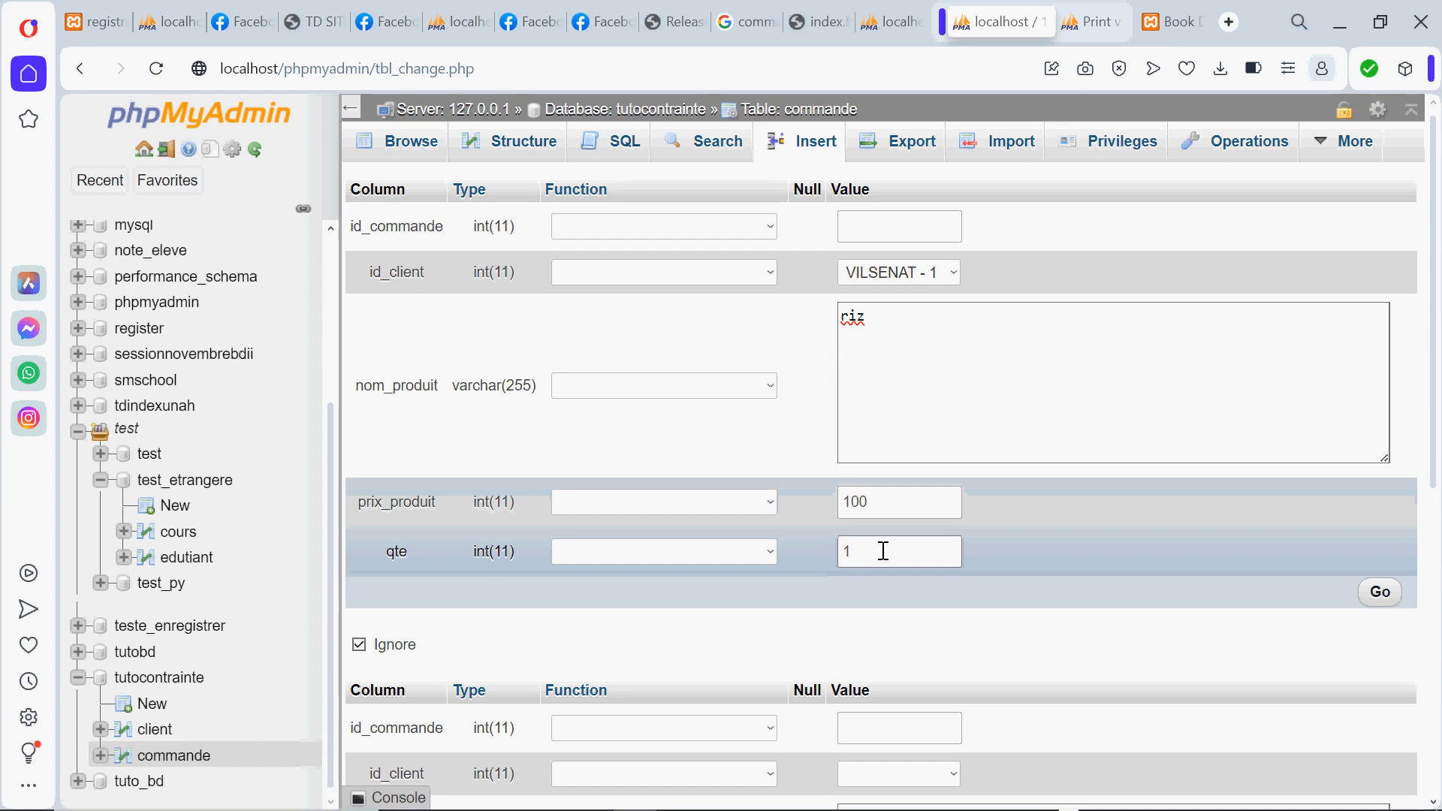
{"action": "type", "text": "050"}
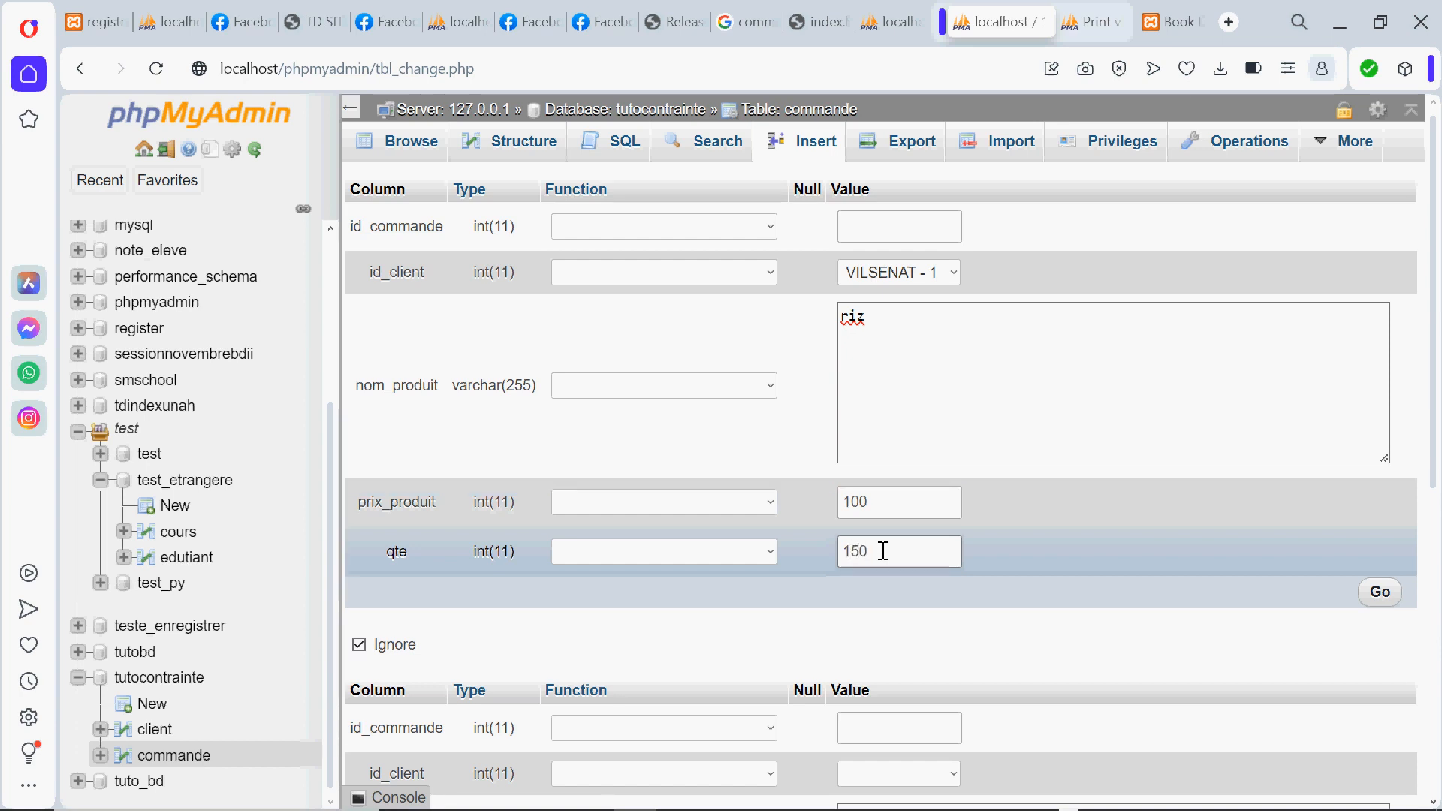
{"action": "left_click", "coordinate": [1378, 595]}
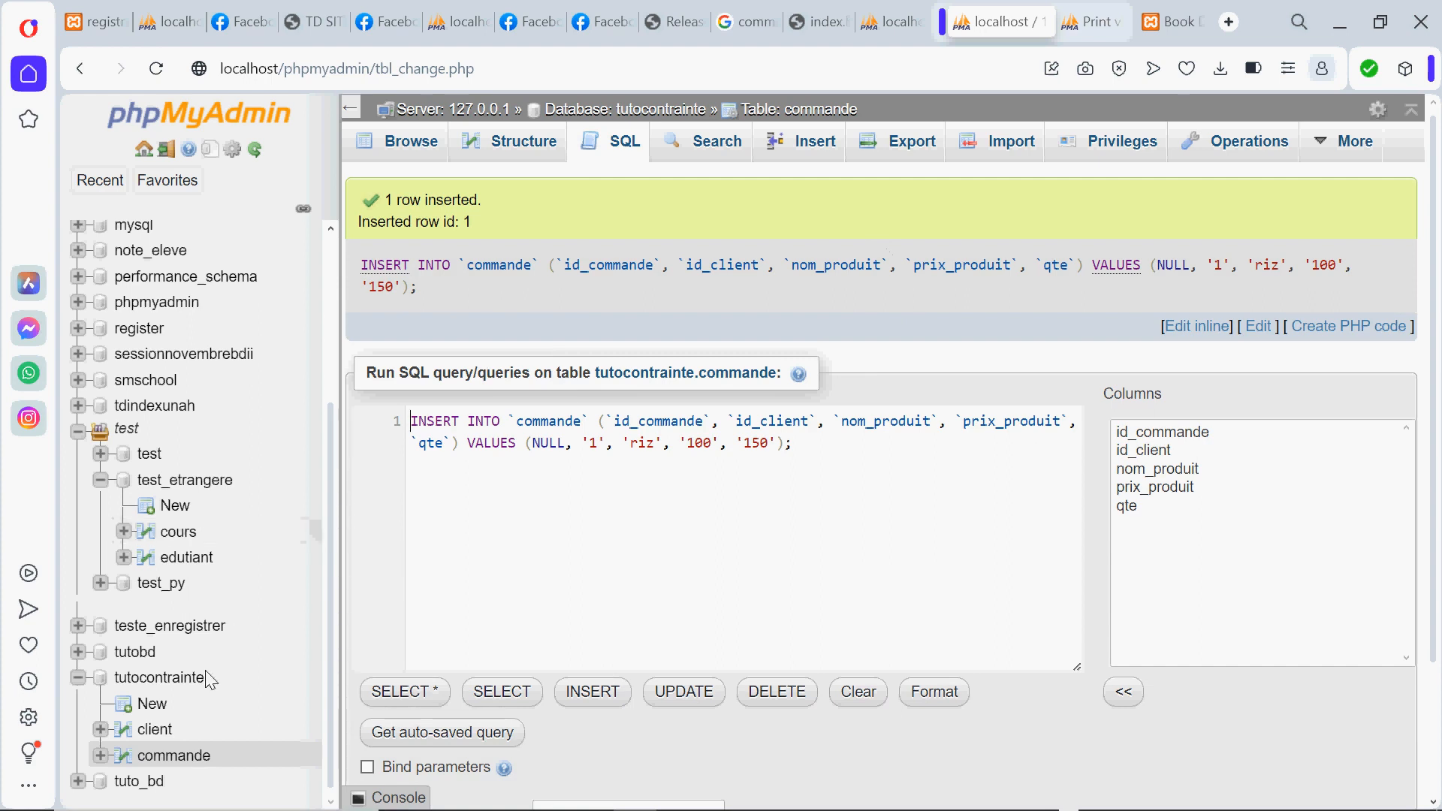
Review the client and commande tables, examining the riz order's client link in its edit form.
{"action": "left_click", "coordinate": [167, 733]}
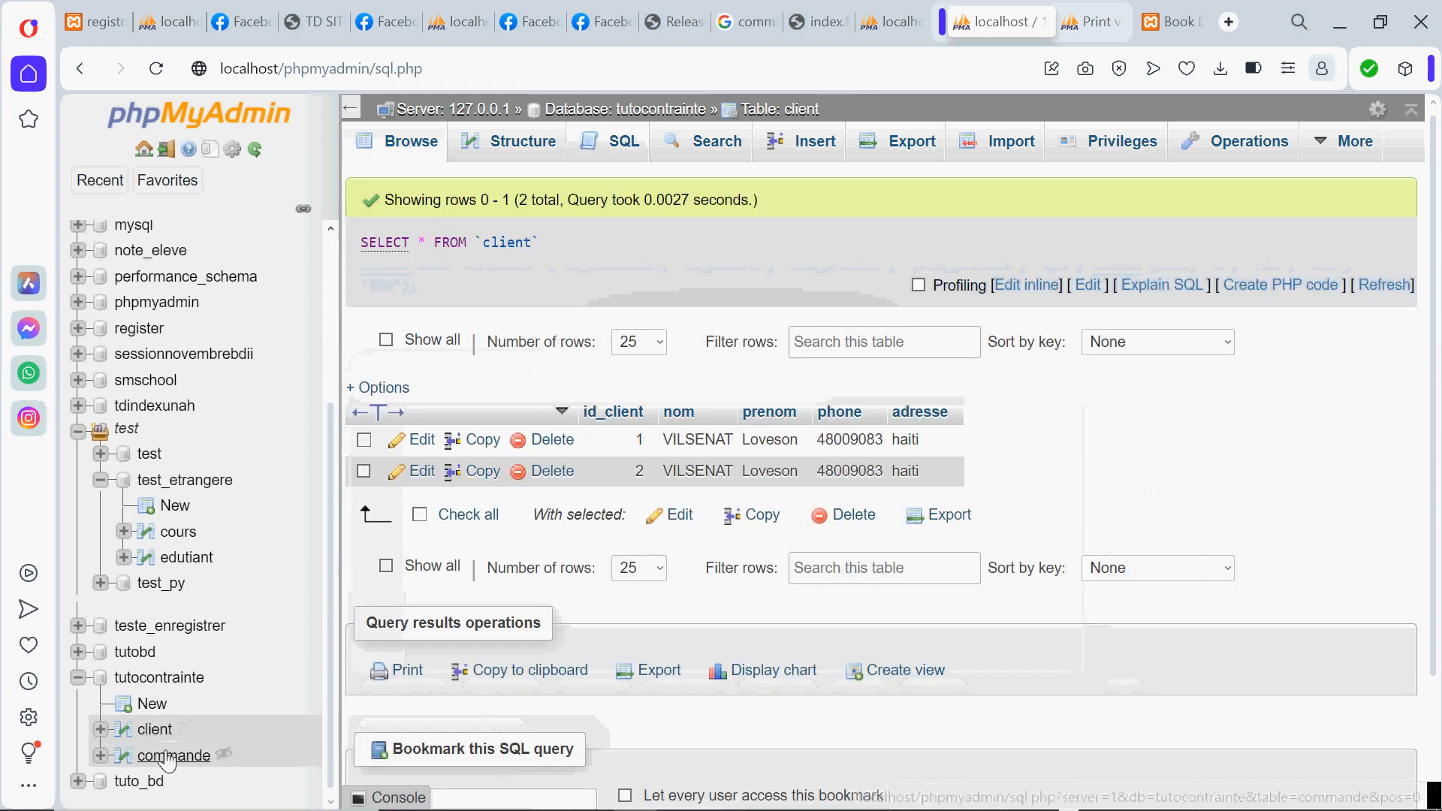
{"action": "left_click", "coordinate": [168, 759]}
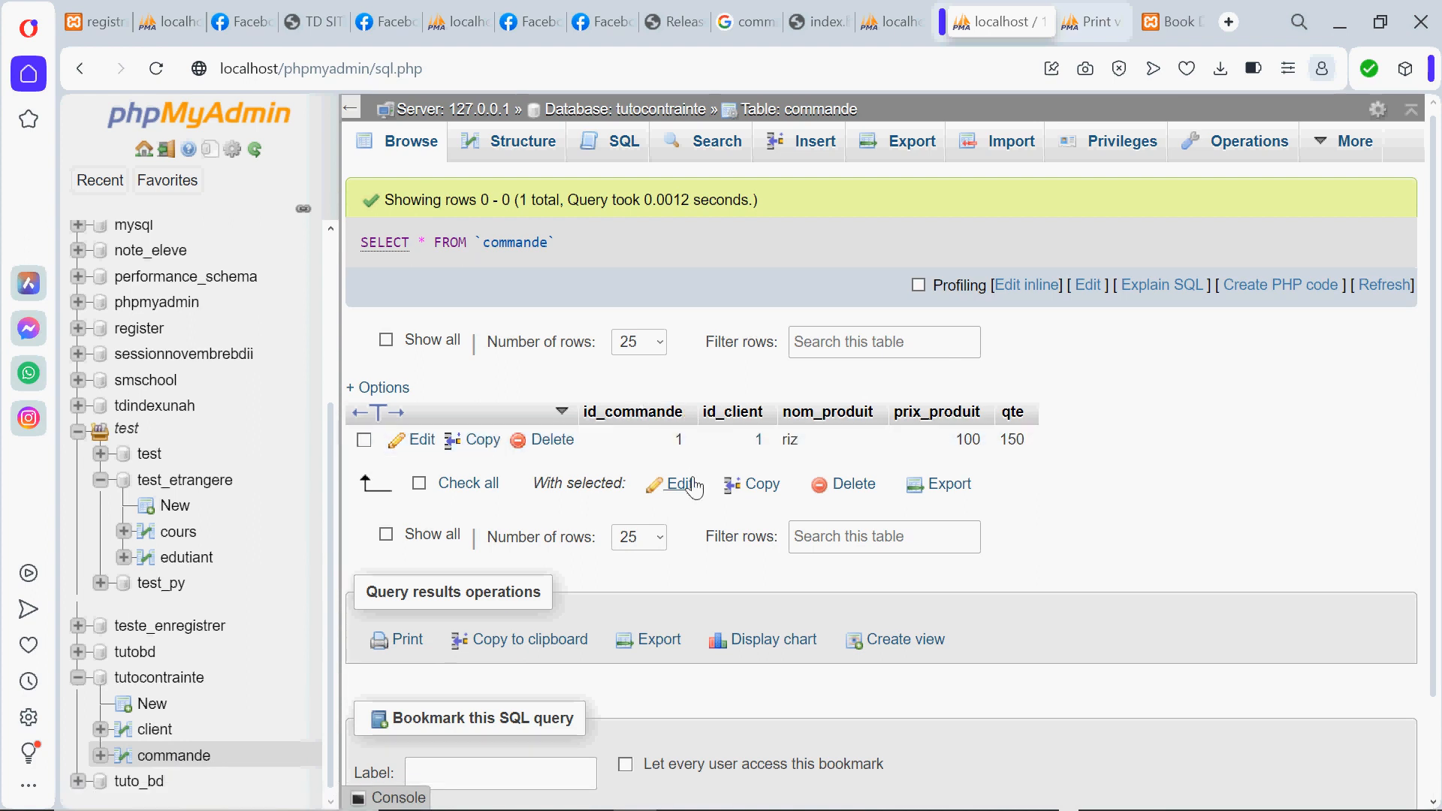
{"action": "left_click", "coordinate": [425, 443]}
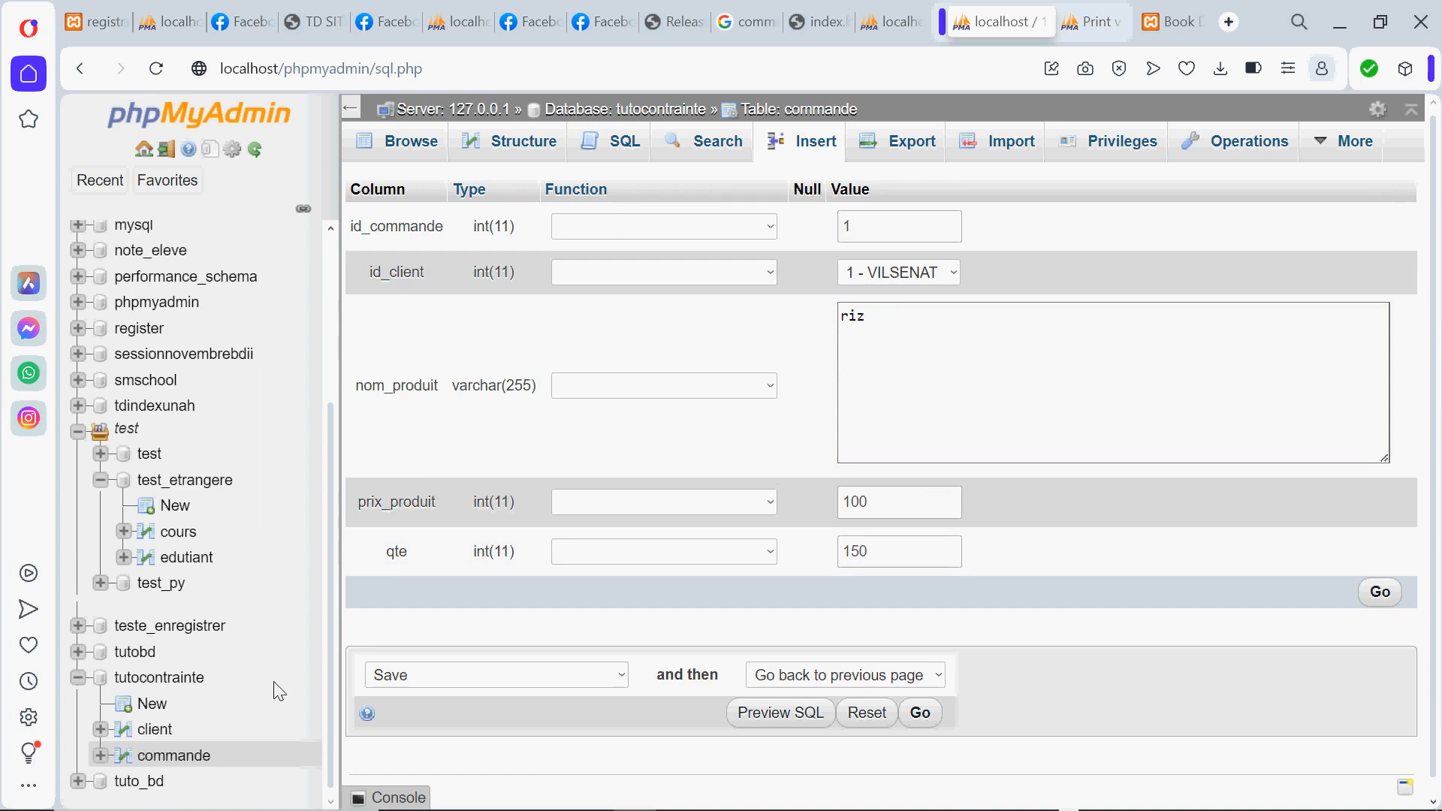
{"action": "left_click", "coordinate": [175, 758]}
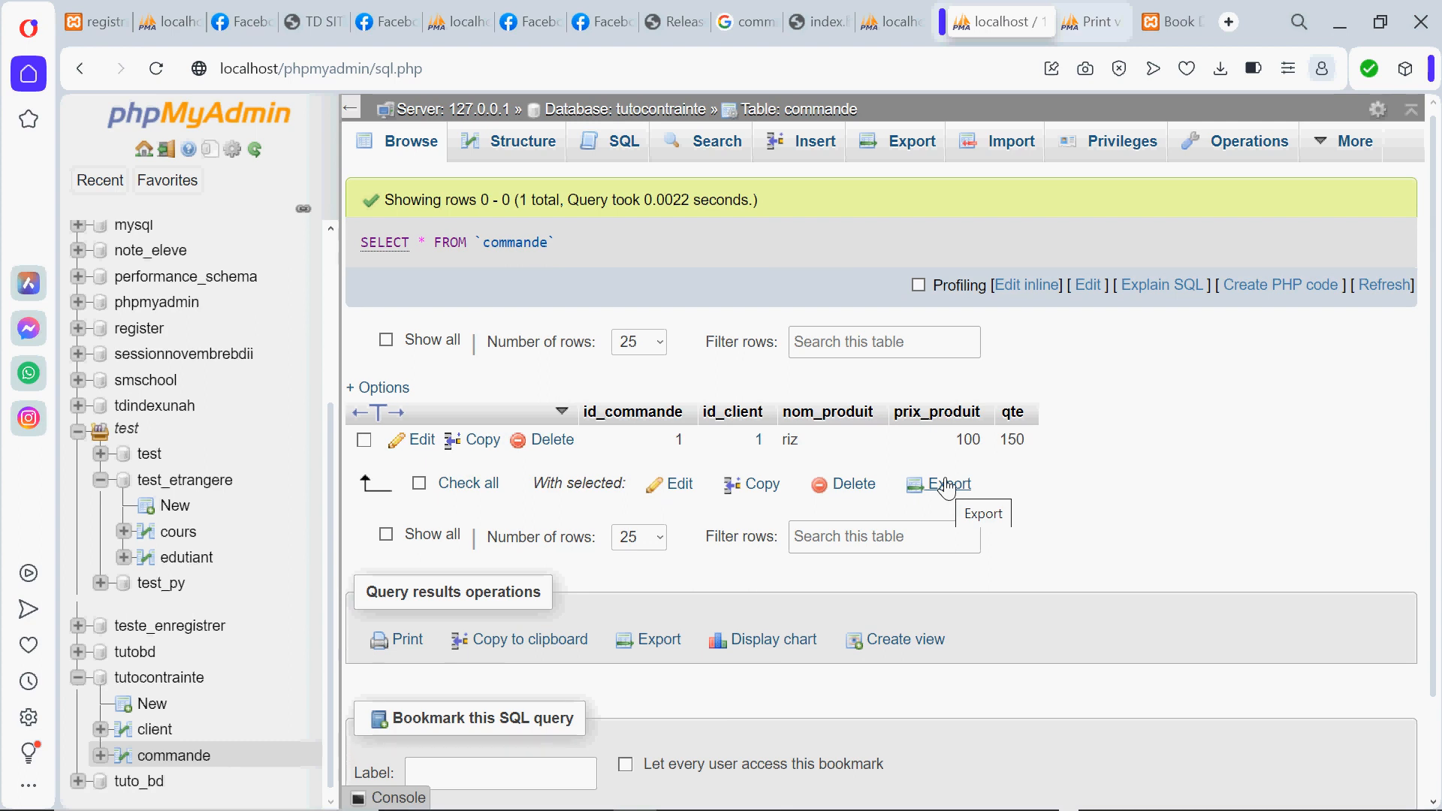
Try to bulk-delete rows from the commande table without selecting any row.
{"action": "left_click", "coordinate": [835, 489]}
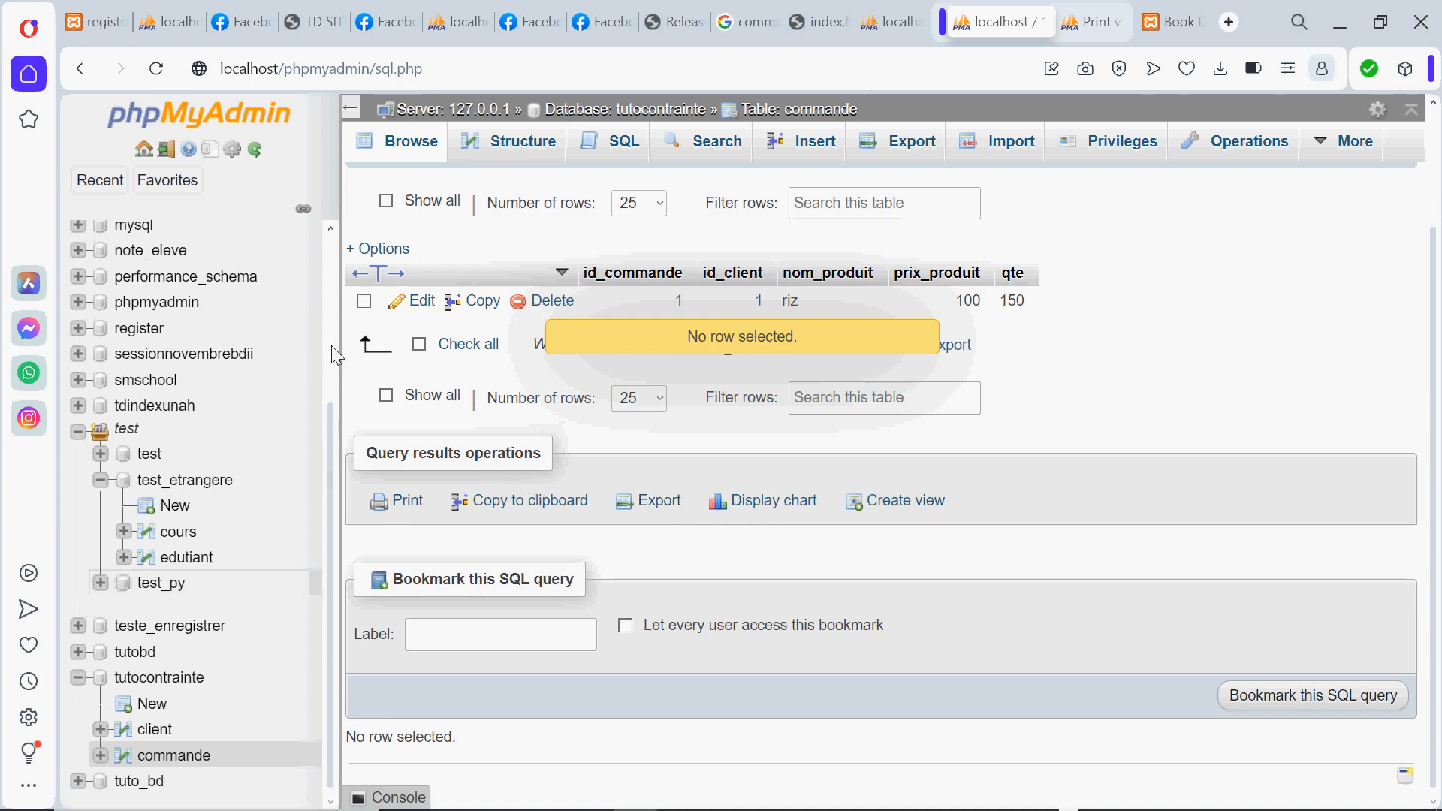
{"action": "scroll", "coordinate": [332, 346], "scroll_direction": "up", "scroll_amount": 3}
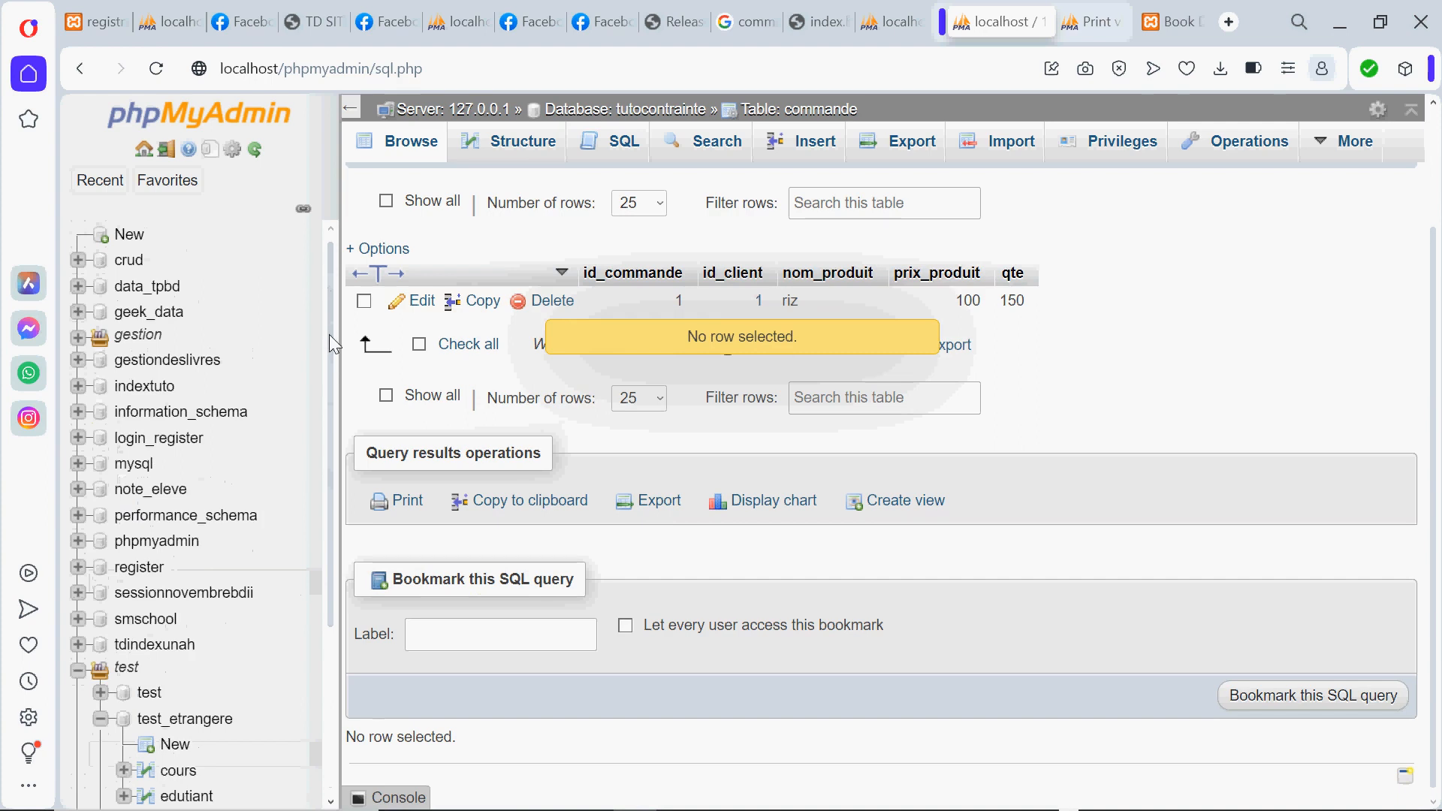
{"action": "scroll", "coordinate": [329, 335], "scroll_direction": "down", "scroll_amount": 3}
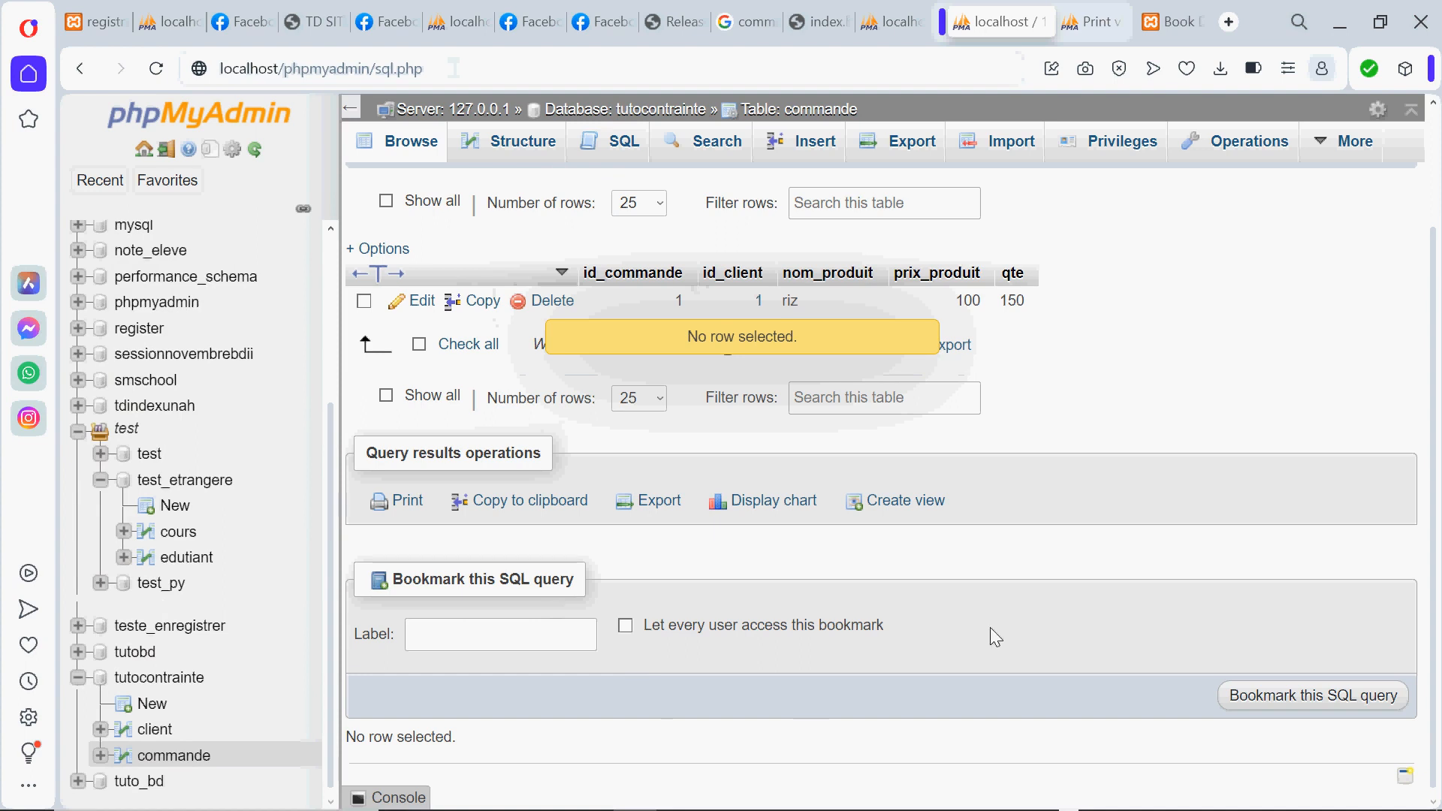
{"action": "scroll", "coordinate": [1435, 205], "scroll_direction": "up", "scroll_amount": 2}
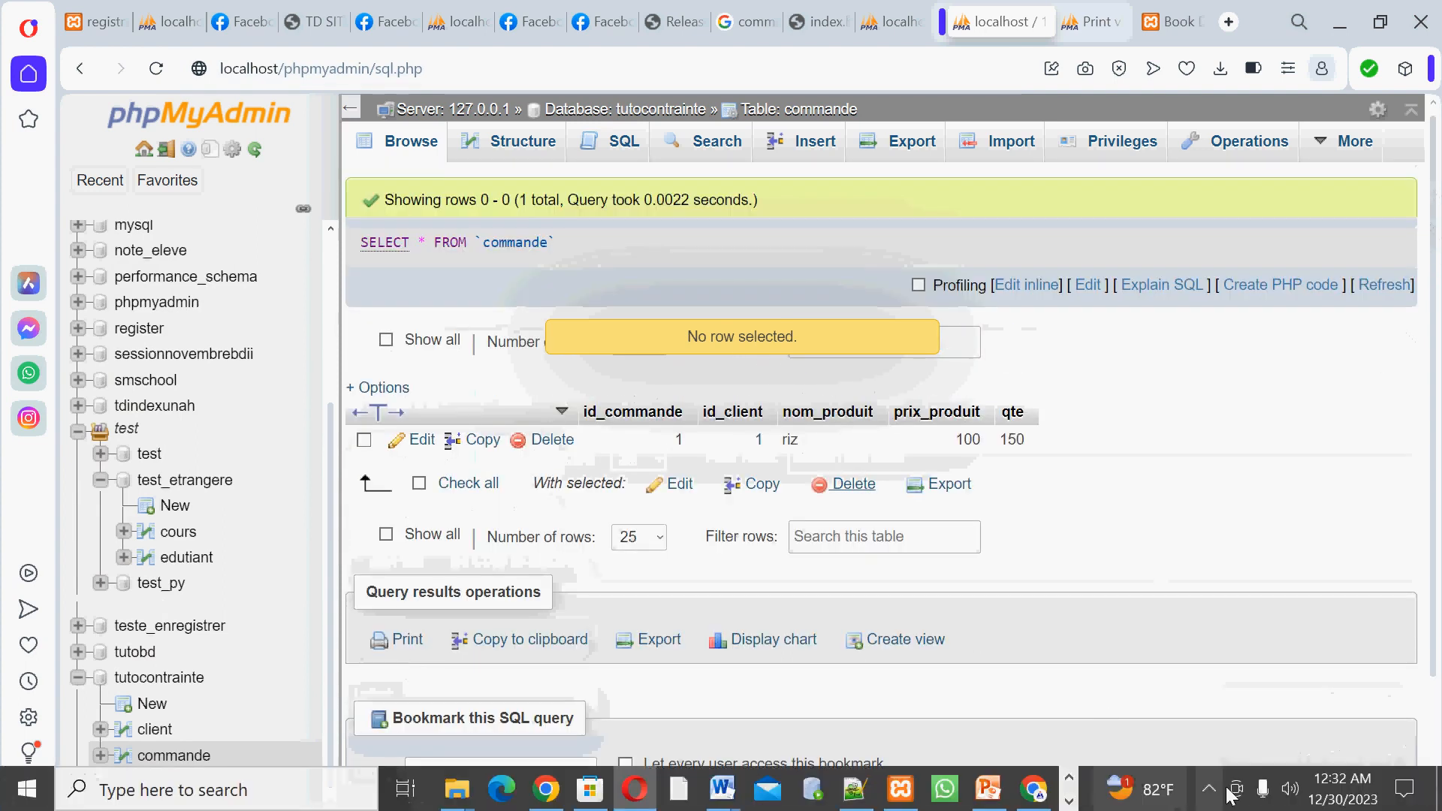
{"action": "left_click", "coordinate": [1209, 789]}
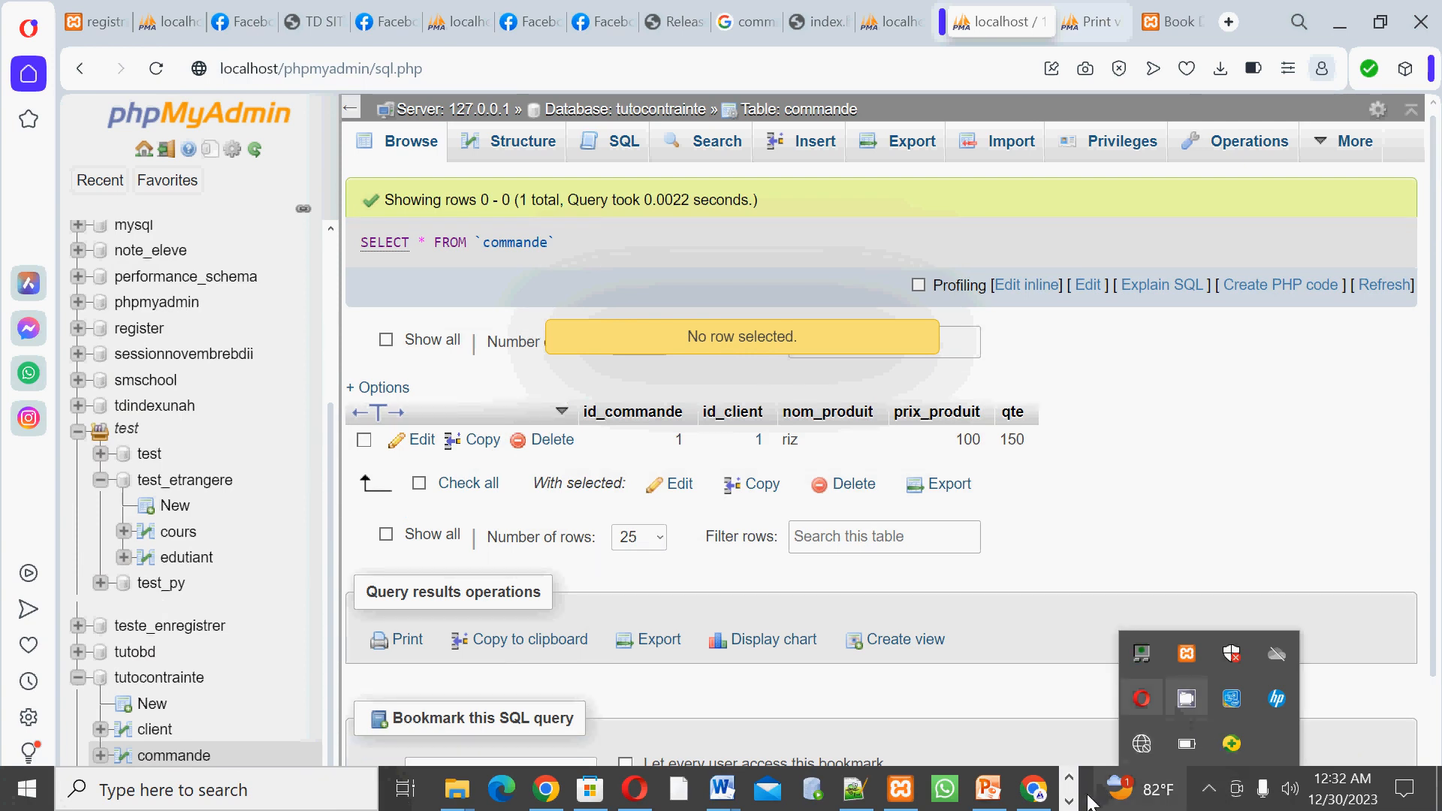
{"action": "left_click", "coordinate": [1187, 705]}
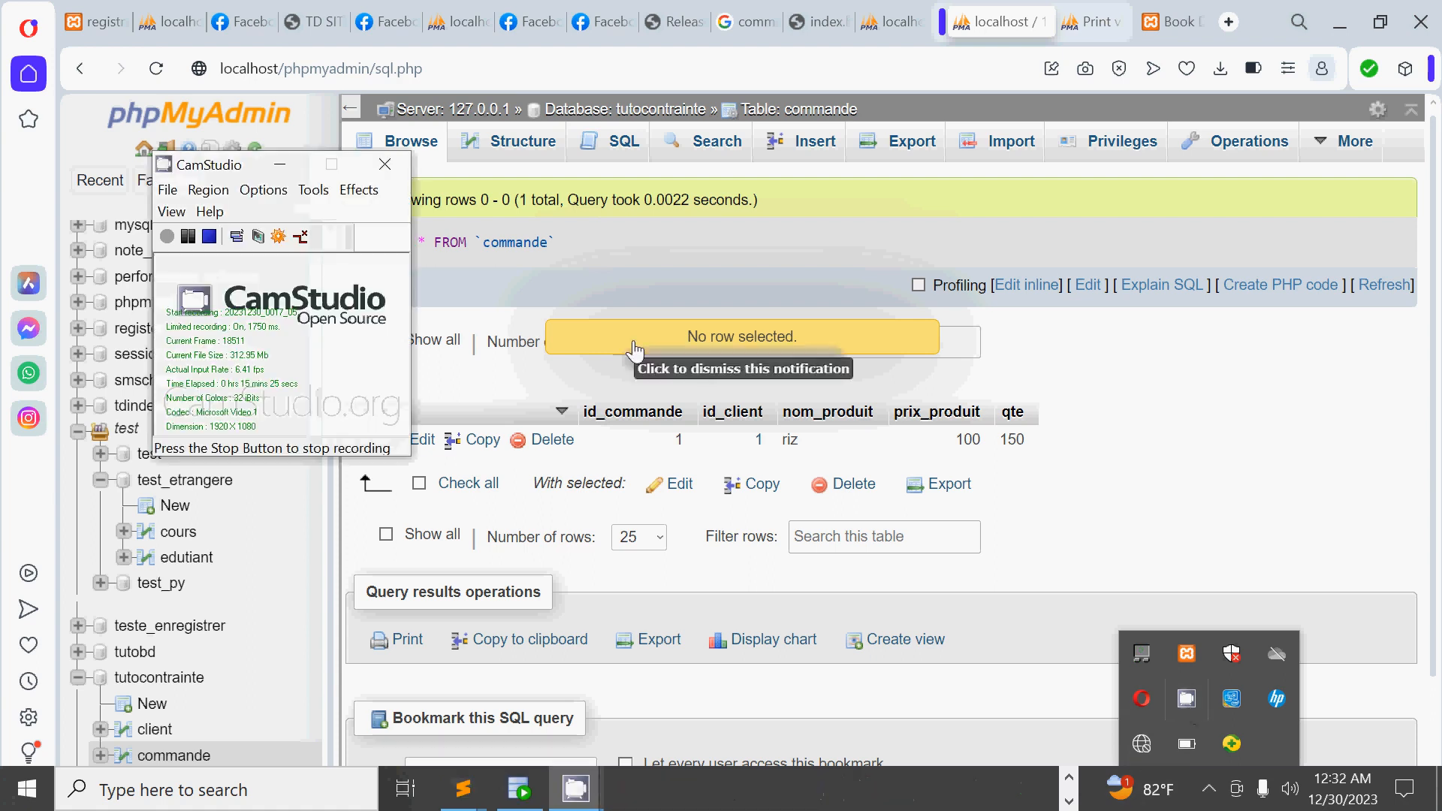